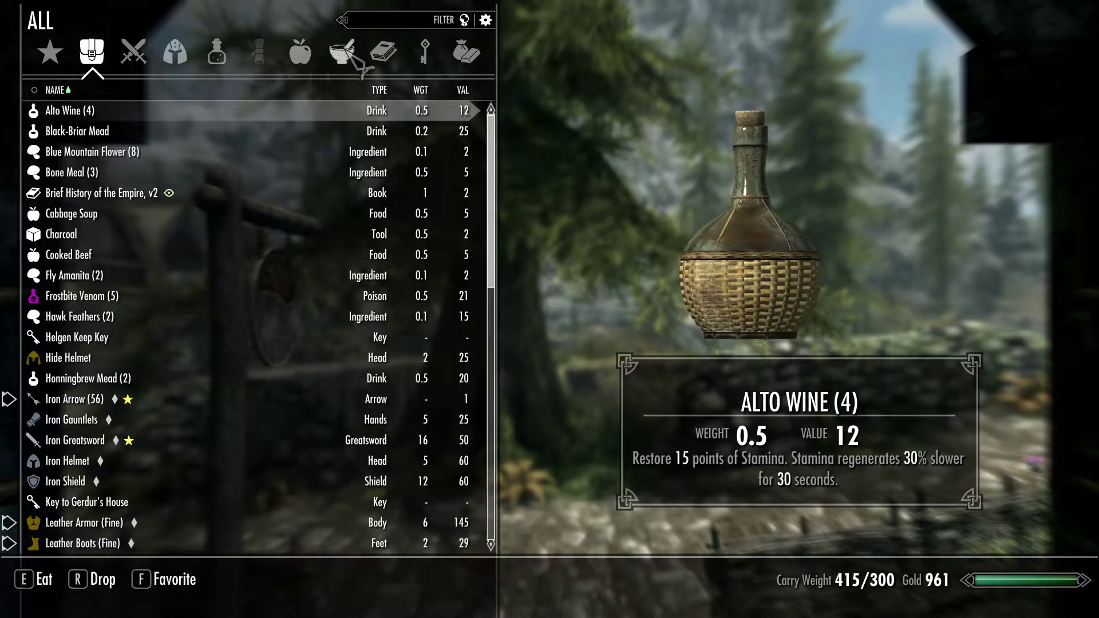
Drop all 1556 Salt Piles from the ingredients inventory and walk up the village road.
{"action": "left_click", "coordinate": [343, 54]}
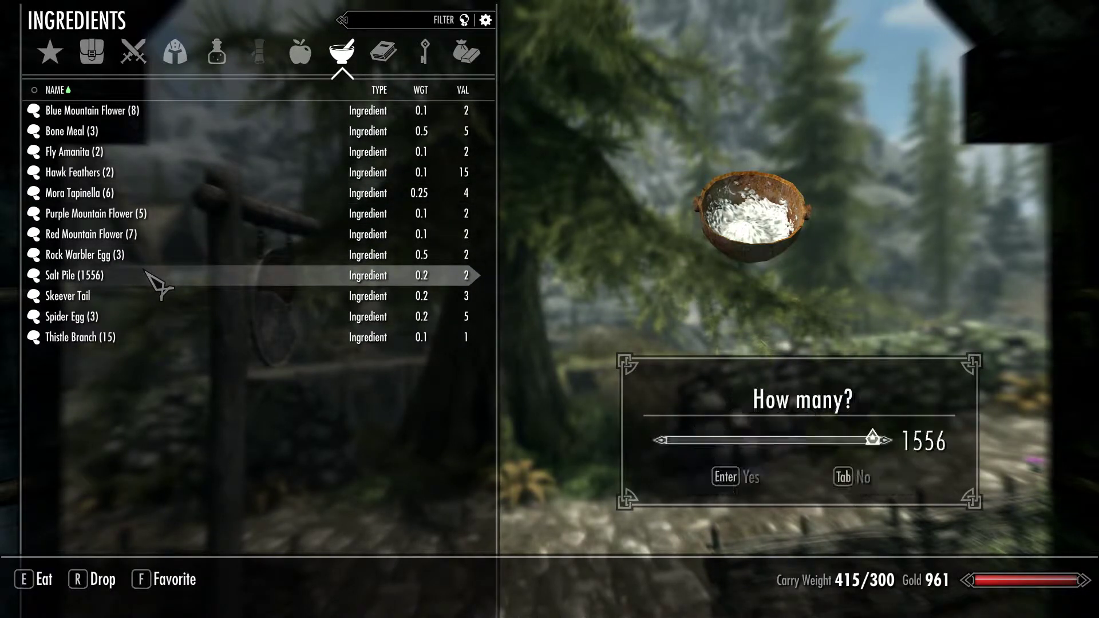
{"action": "left_click", "coordinate": [733, 484]}
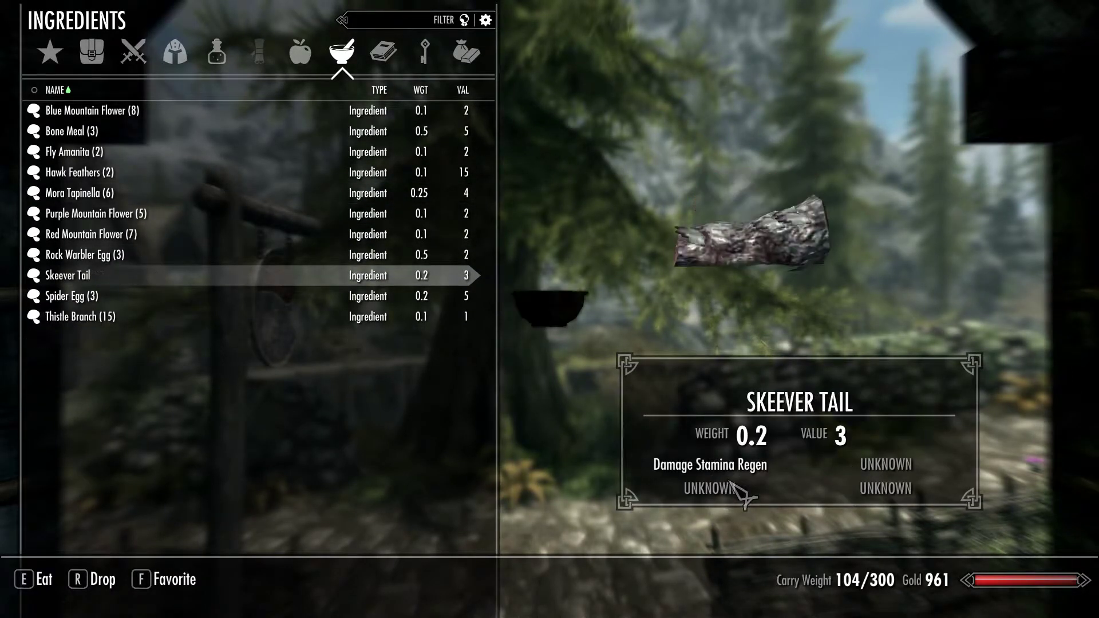
{"action": "key", "text": "Tab"}
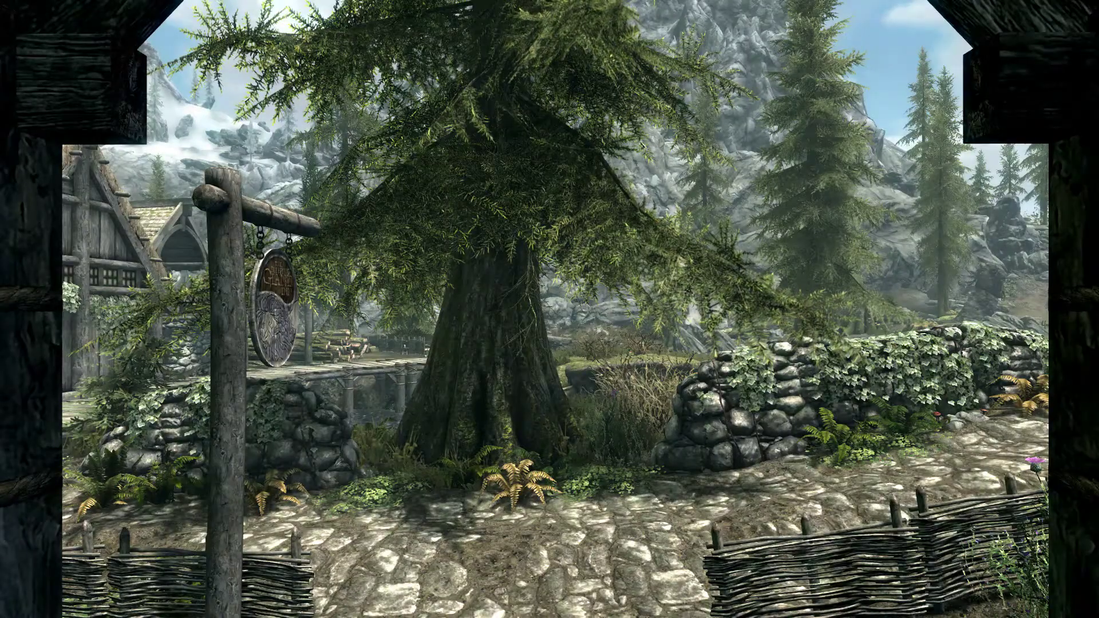
{"action": "key", "text": "w"}
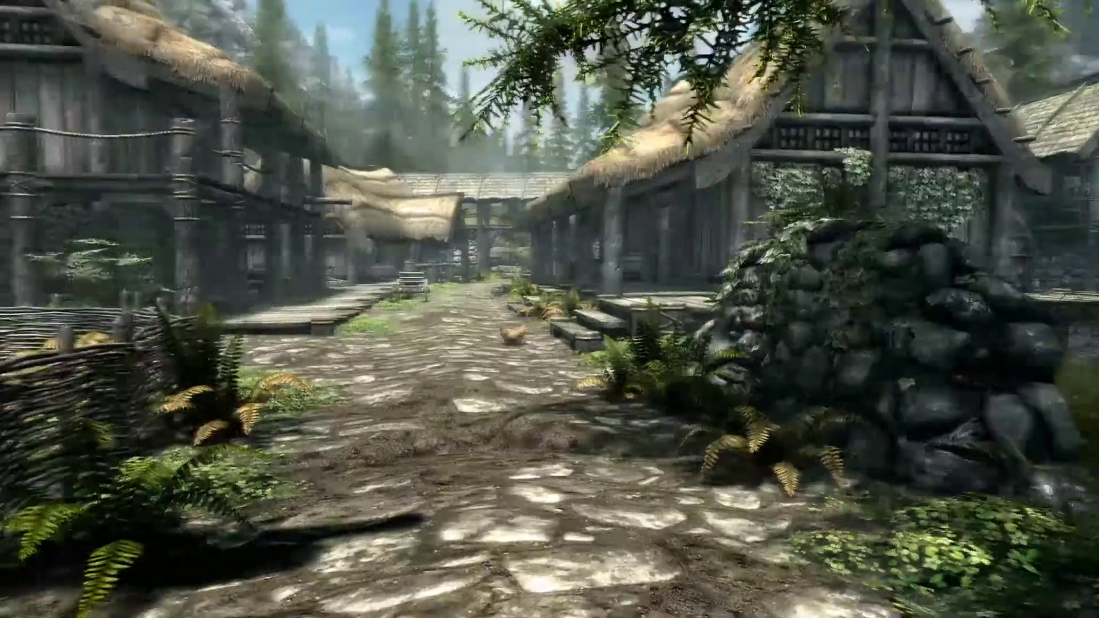
{"action": "key", "text": "w"}
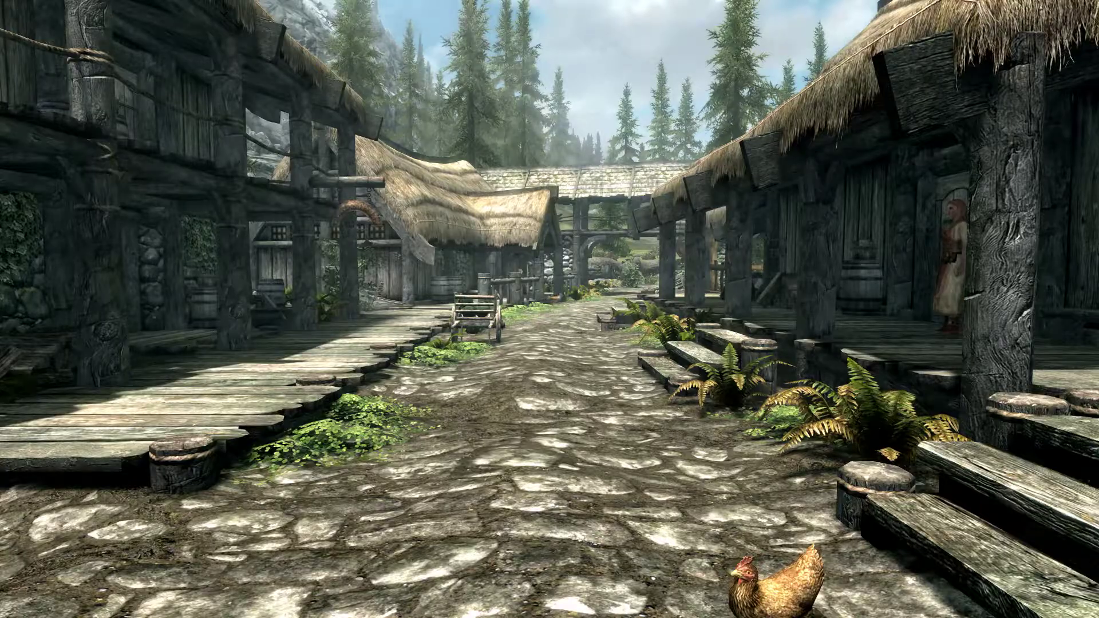
Filter the inventory by "bo" and view the matches under Ingredients, Favorites and All.
{"action": "key", "text": "i"}
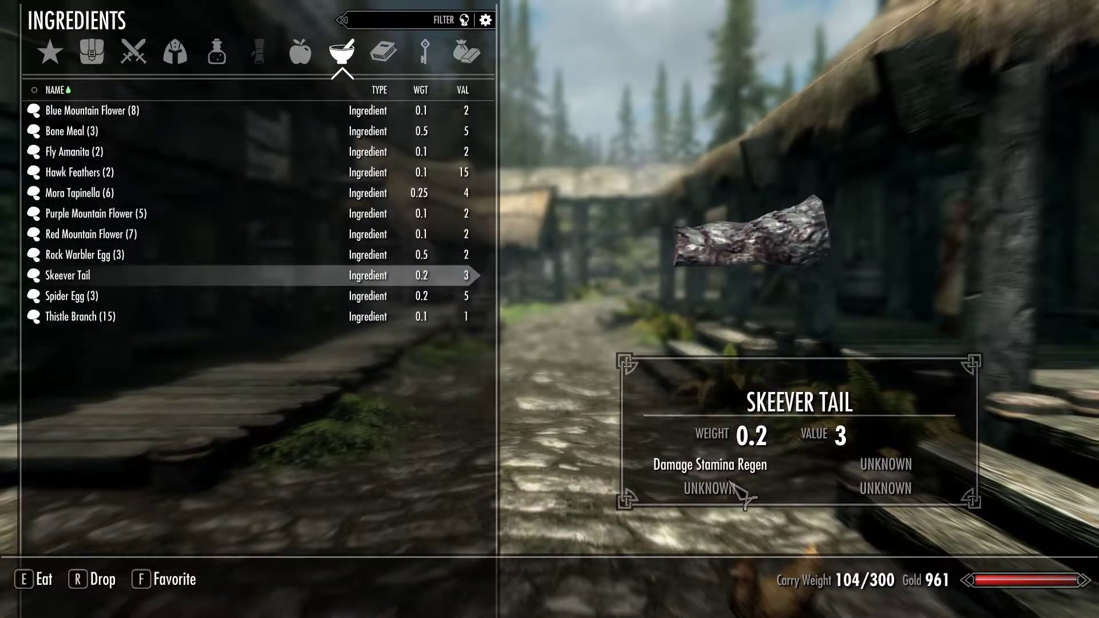
{"action": "left_click", "coordinate": [437, 22]}
{"action": "type", "text": "b"}
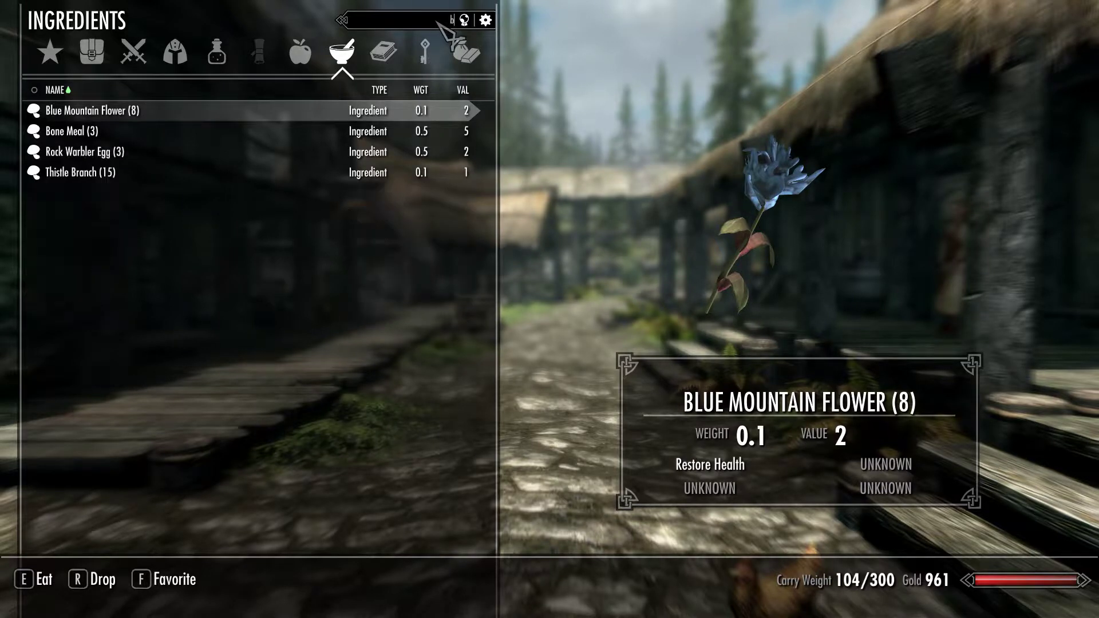
{"action": "type", "text": "o"}
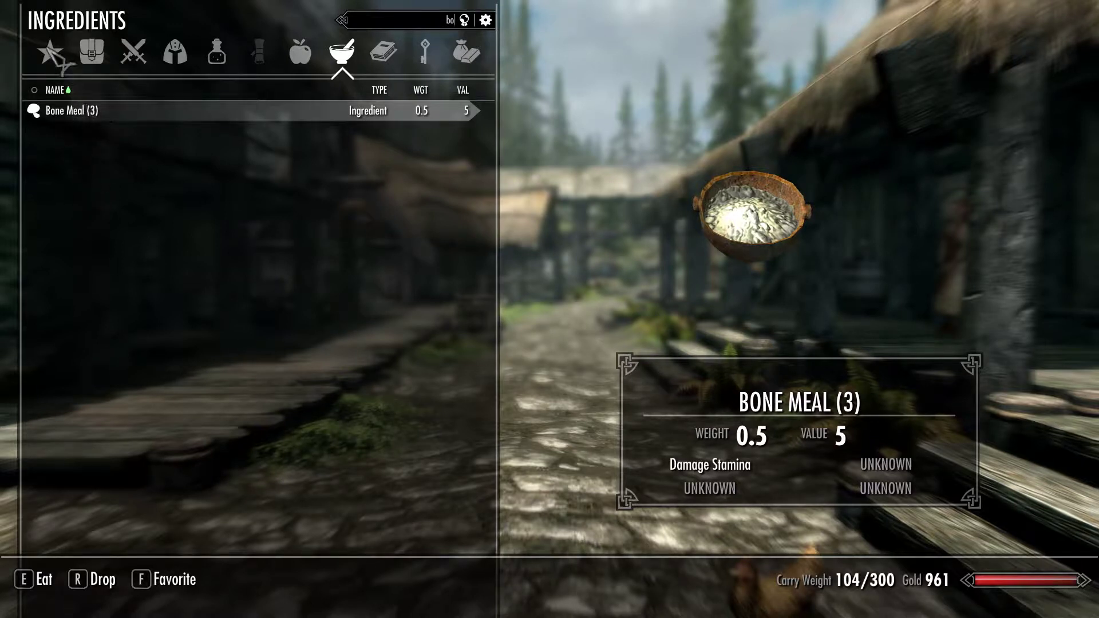
{"action": "left_click", "coordinate": [50, 50]}
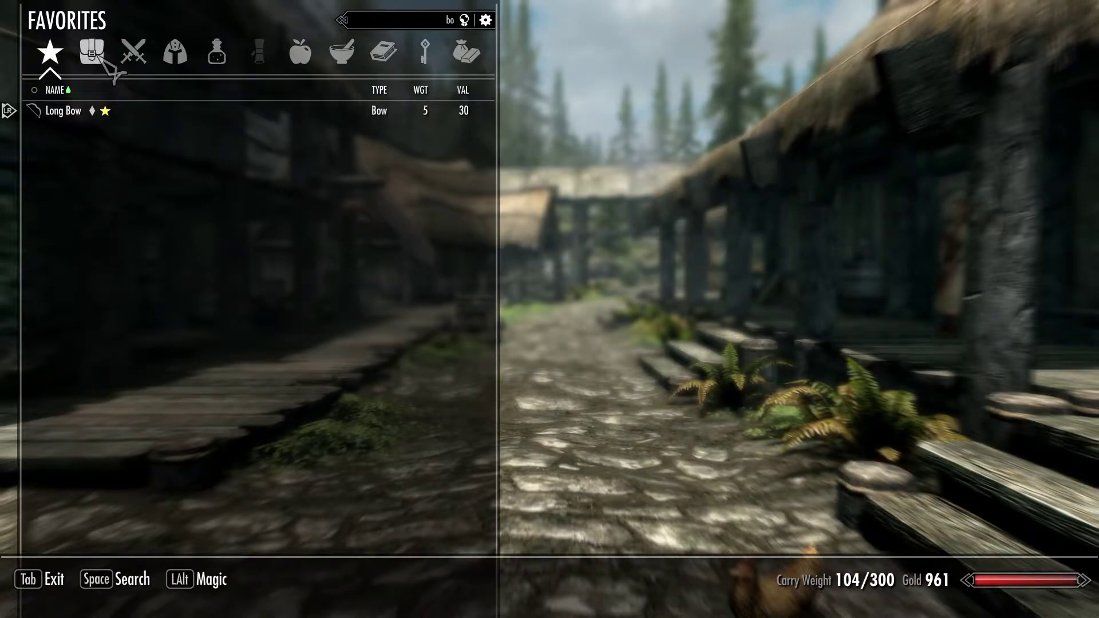
{"action": "left_click", "coordinate": [94, 56]}
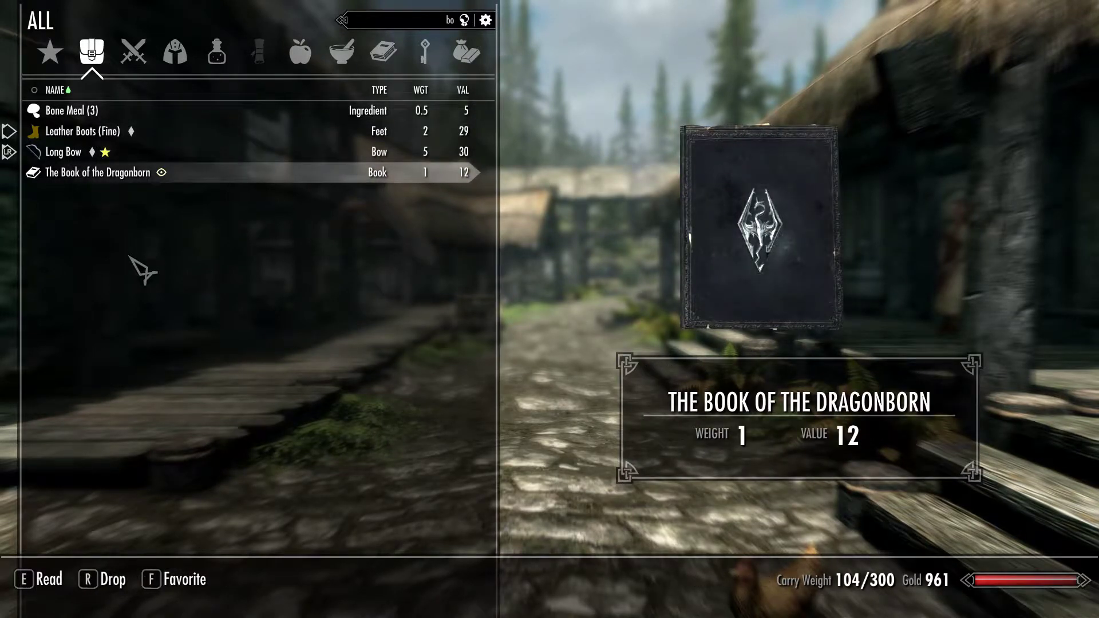
{"action": "key", "text": "Tab"}
Search the world map's location list for "mo", clear the search and return to the game.
{"action": "key", "text": "m"}
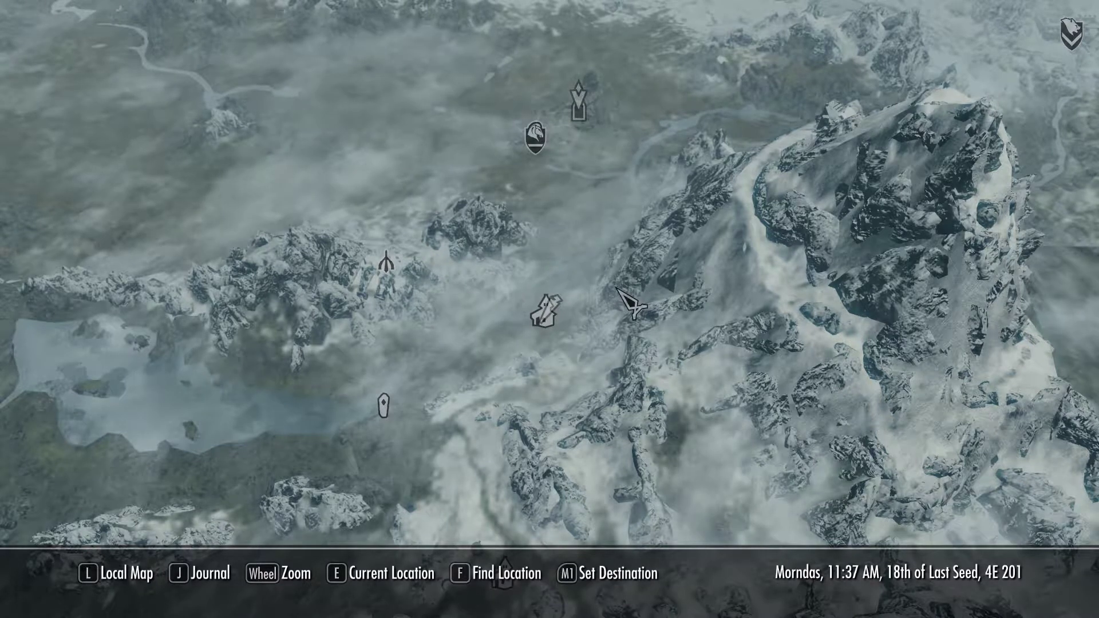
{"action": "key", "text": "f"}
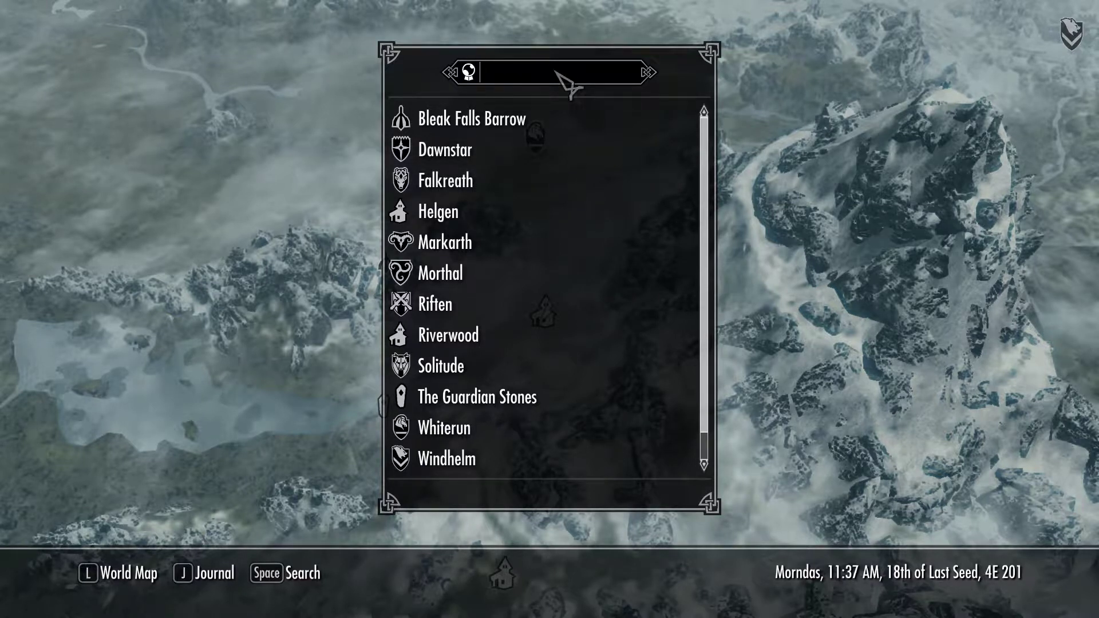
{"action": "type", "text": "mo"}
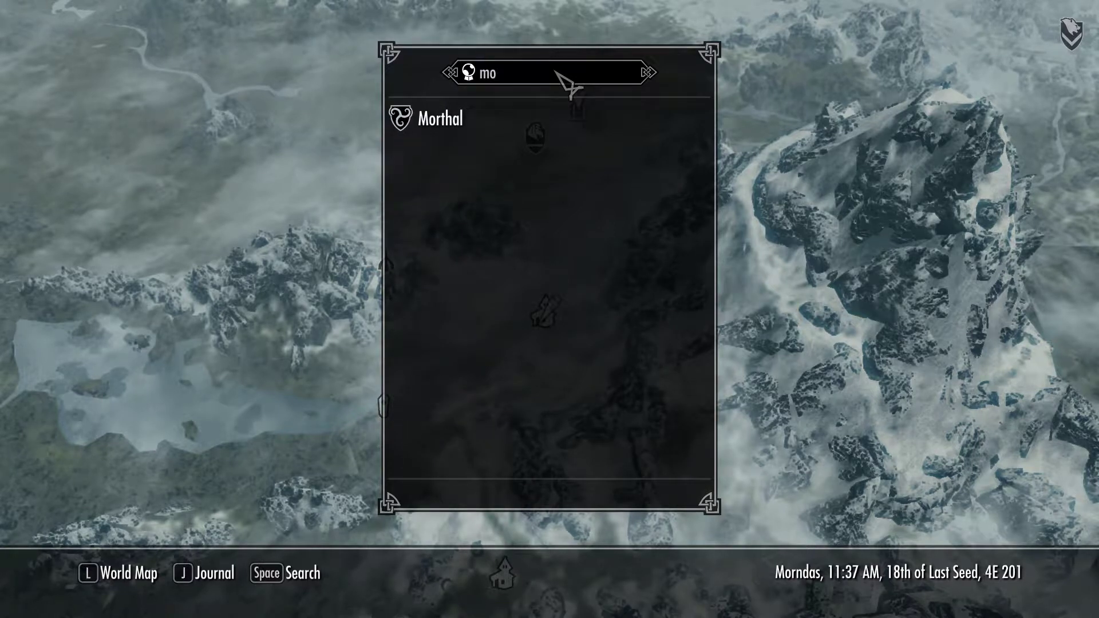
{"action": "key", "text": "BackSpace"}
{"action": "key", "text": "BackSpace"}
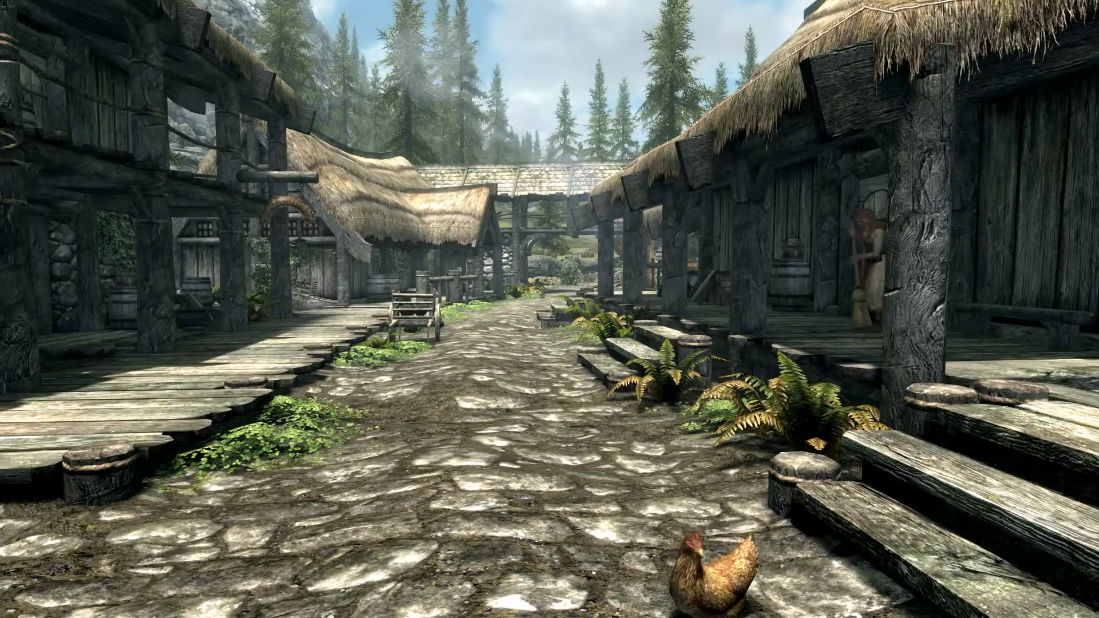
Examine the Sofia Follower mod's Sofia Settings and Sofia Stats pages in Mod Configuration.
{"action": "key", "text": "j"}
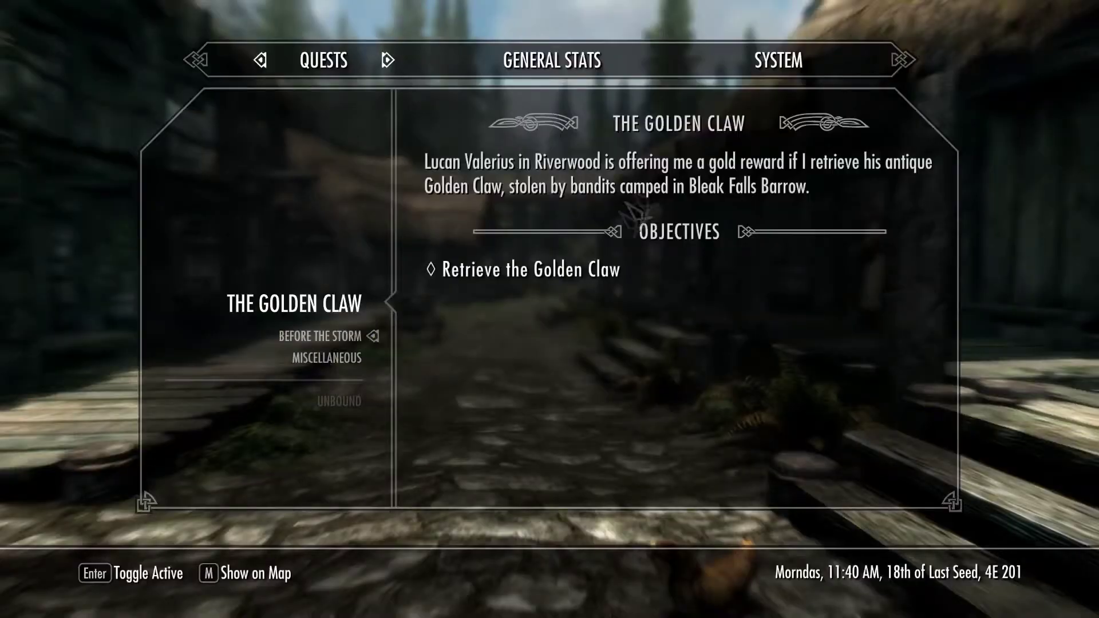
{"action": "left_click", "coordinate": [783, 68]}
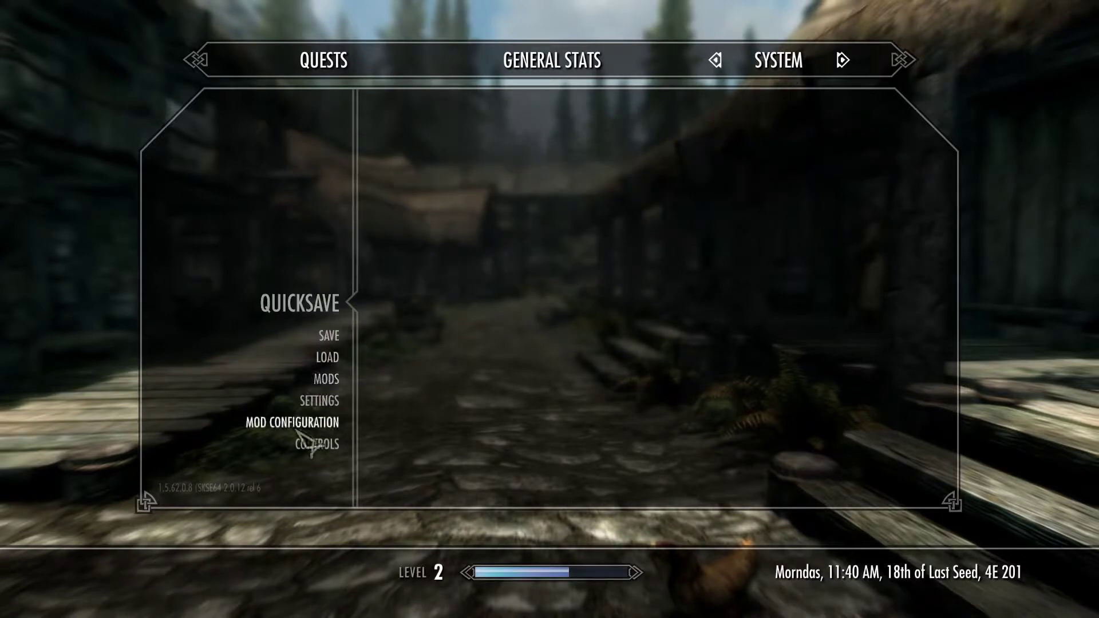
{"action": "left_click", "coordinate": [296, 430]}
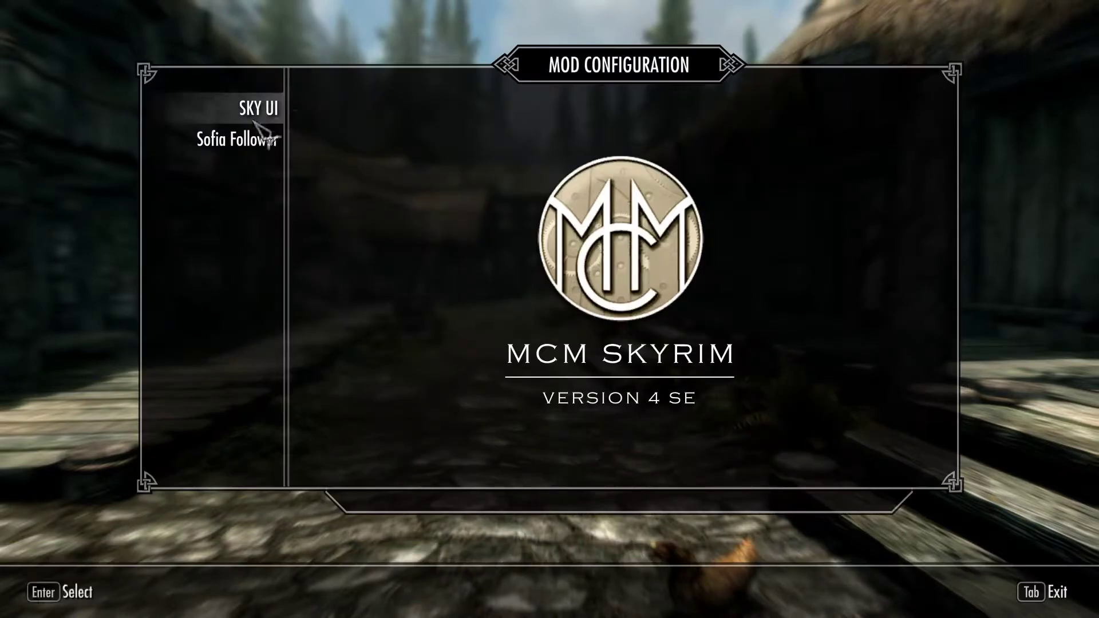
{"action": "left_click", "coordinate": [257, 141]}
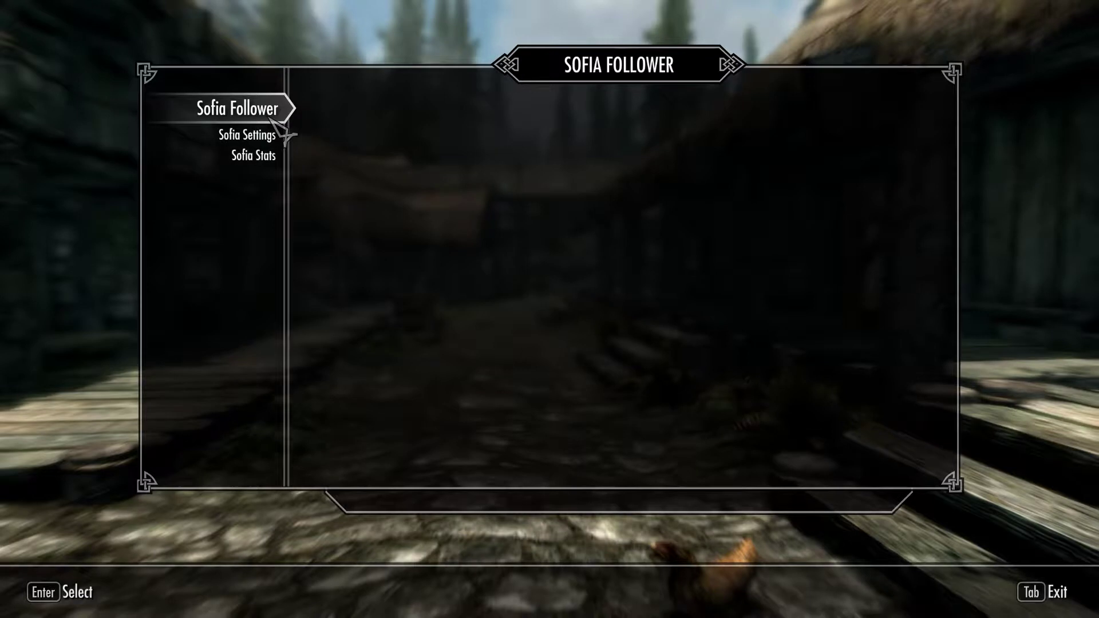
{"action": "left_click", "coordinate": [262, 135]}
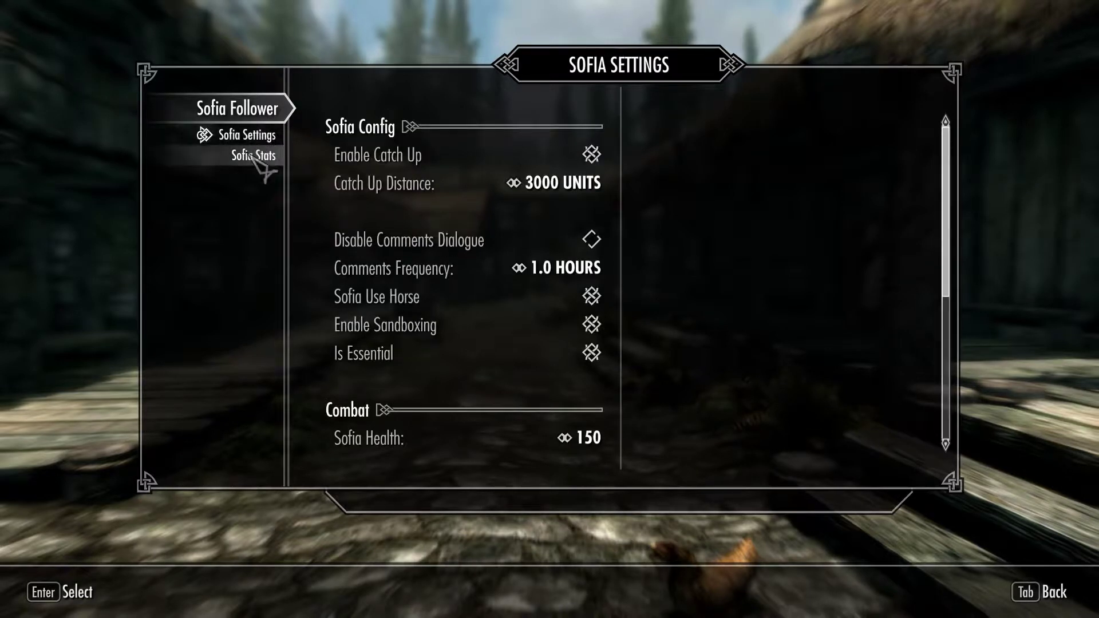
{"action": "left_click", "coordinate": [253, 156]}
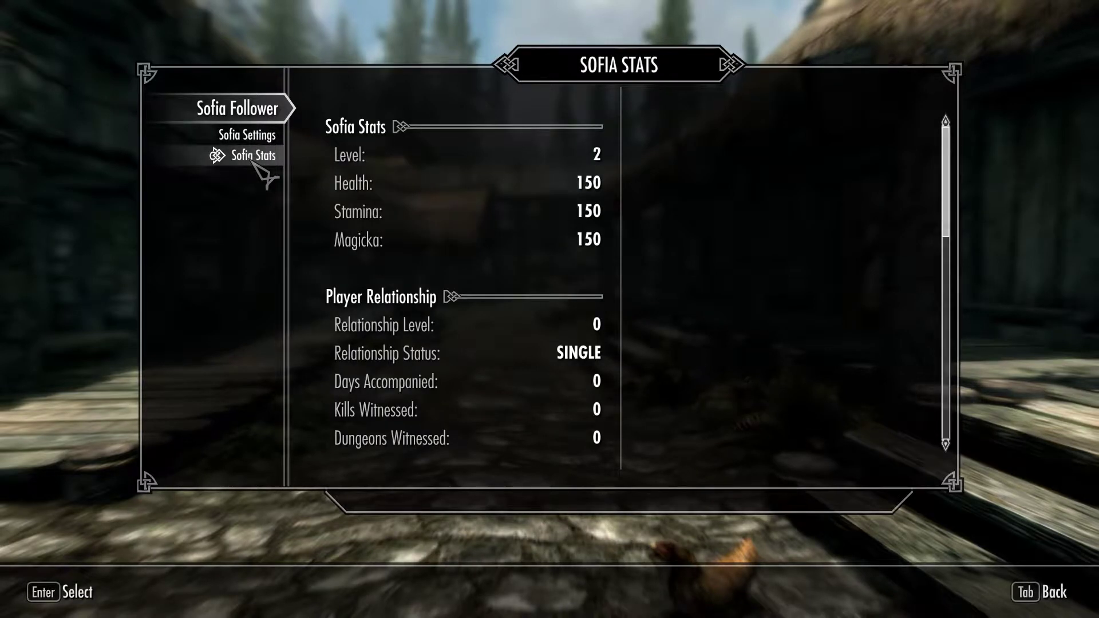
{"action": "key", "text": "Tab"}
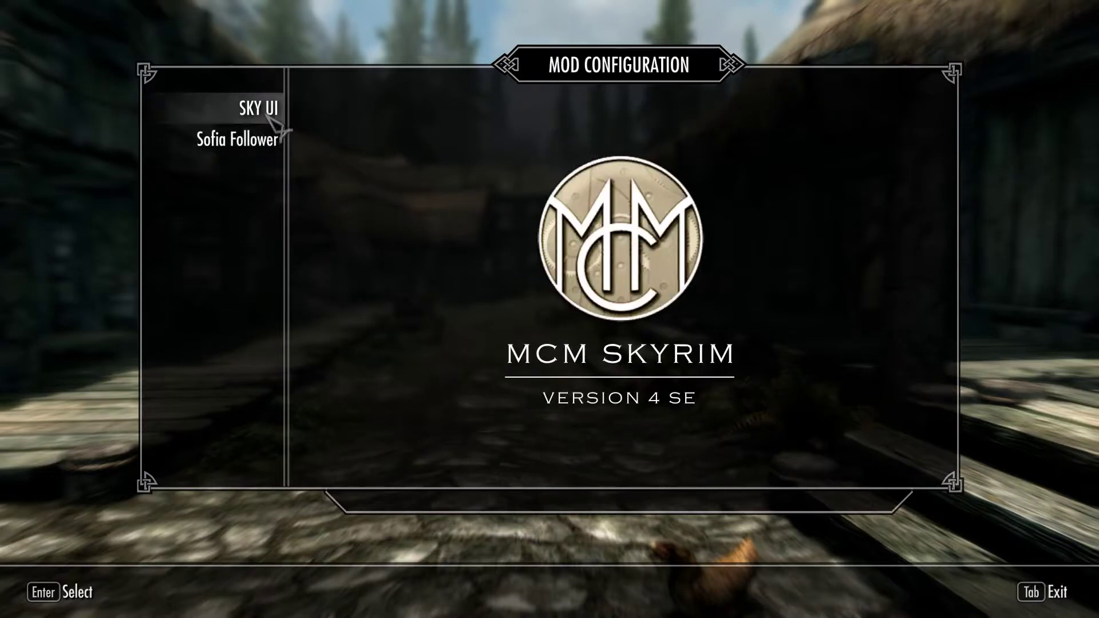
Review SkyUI's General, Controls and Advanced configuration pages, then return to the game.
{"action": "left_click", "coordinate": [266, 108]}
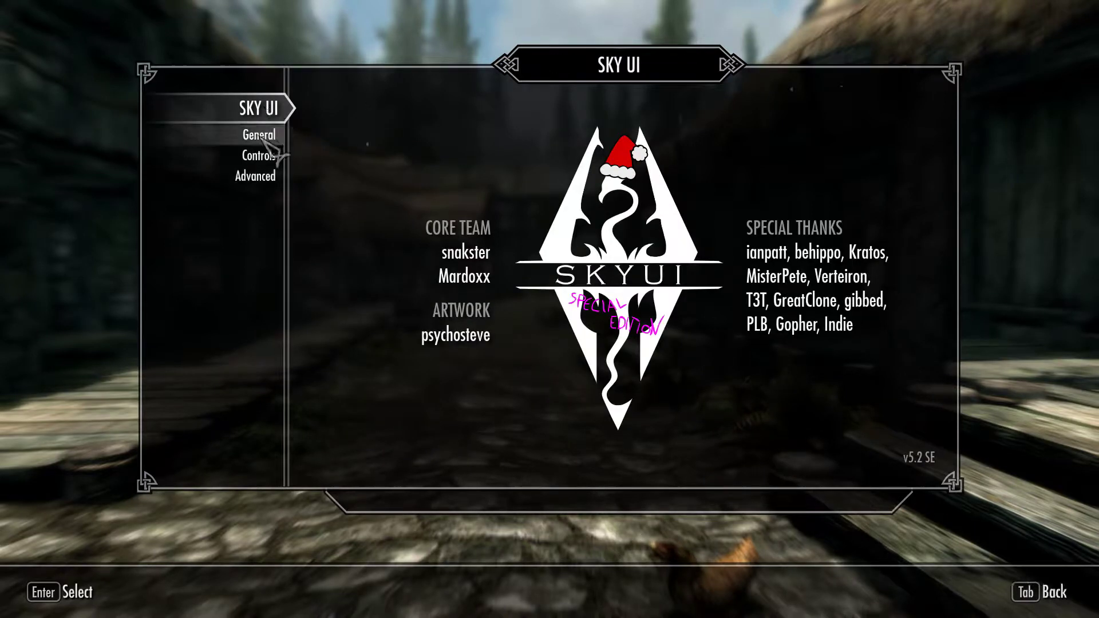
{"action": "left_click", "coordinate": [261, 137]}
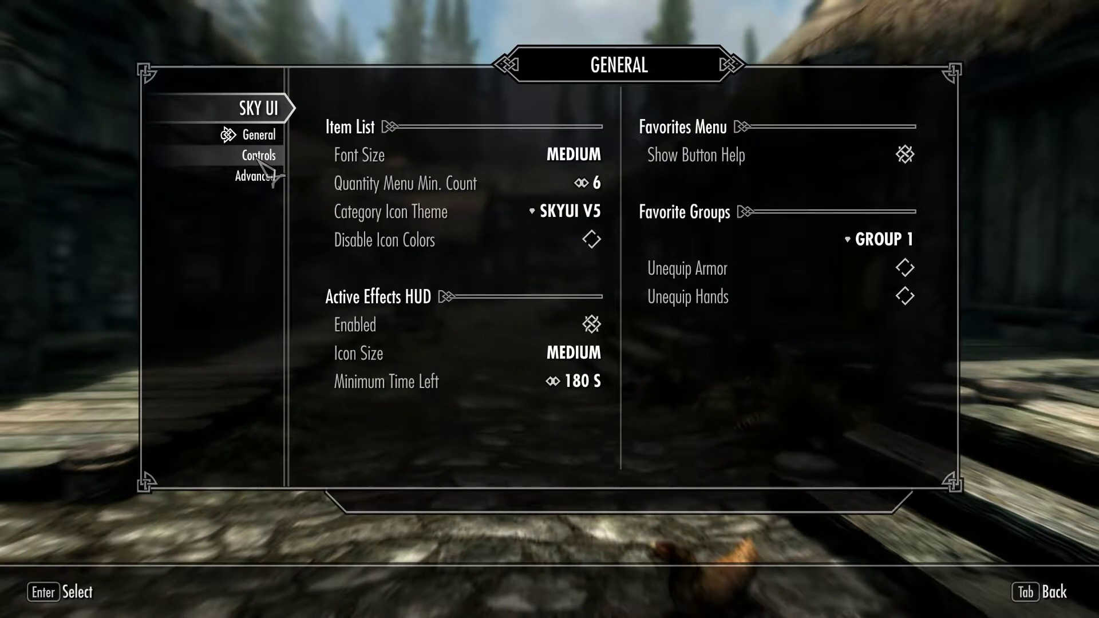
{"action": "left_click", "coordinate": [257, 158]}
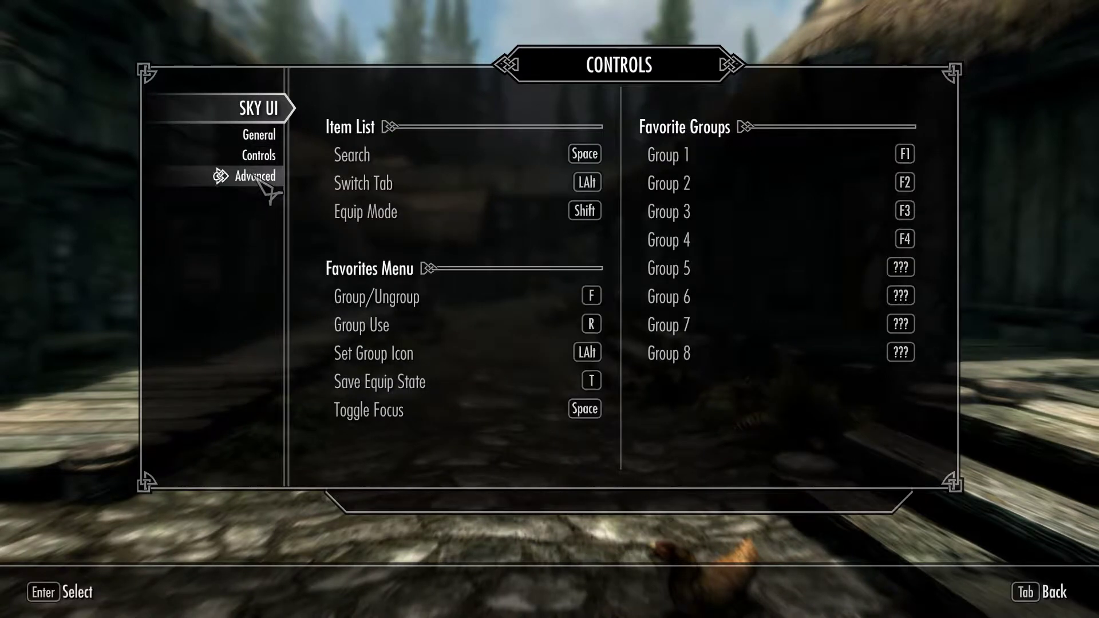
{"action": "left_click", "coordinate": [255, 178]}
{"action": "key", "text": "Tab"}
{"action": "key", "text": "Tab"}
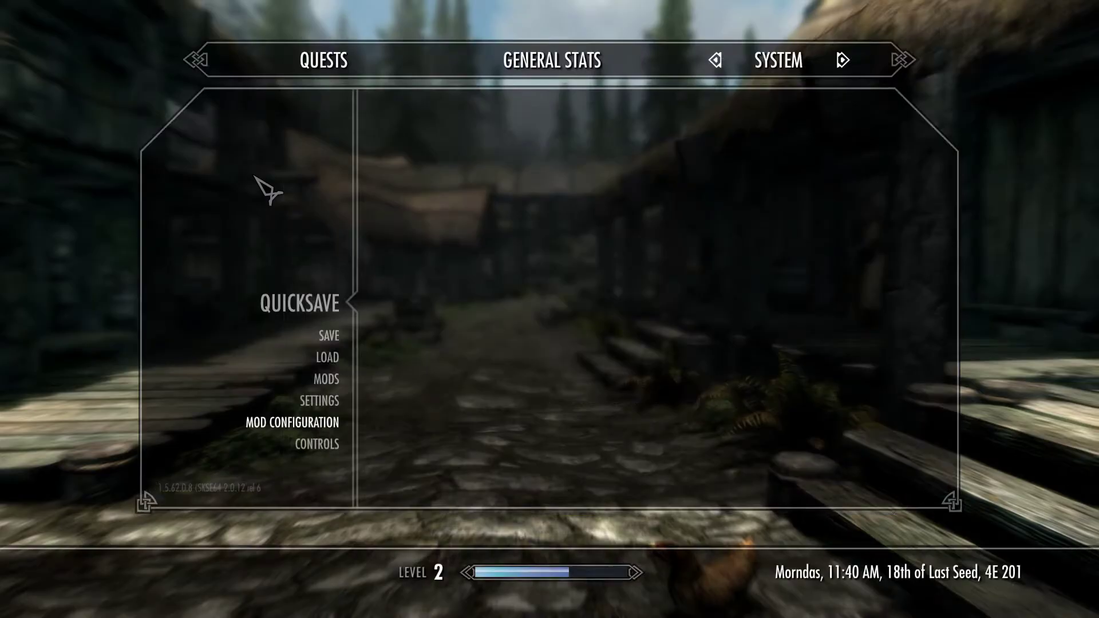
{"action": "key", "text": "Tab"}
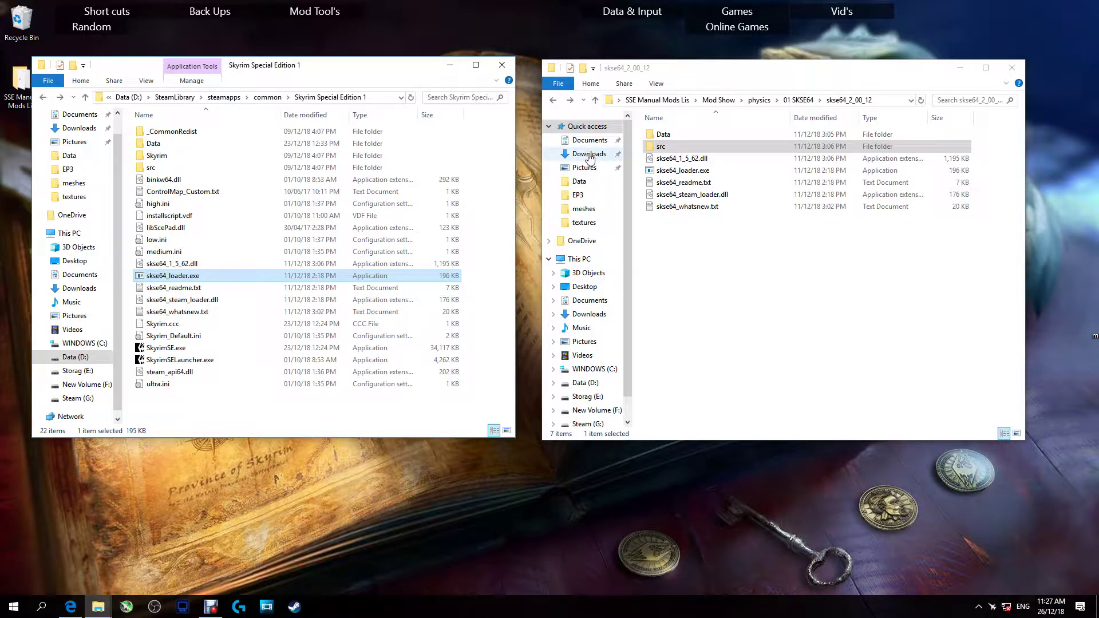
In File Explorer, open the extracted SkyUI_5_2_SE-12604-5-2SE folder and the Data folder of Skyrim Special Edition 1 side by side.
{"action": "left_click", "coordinate": [553, 101]}
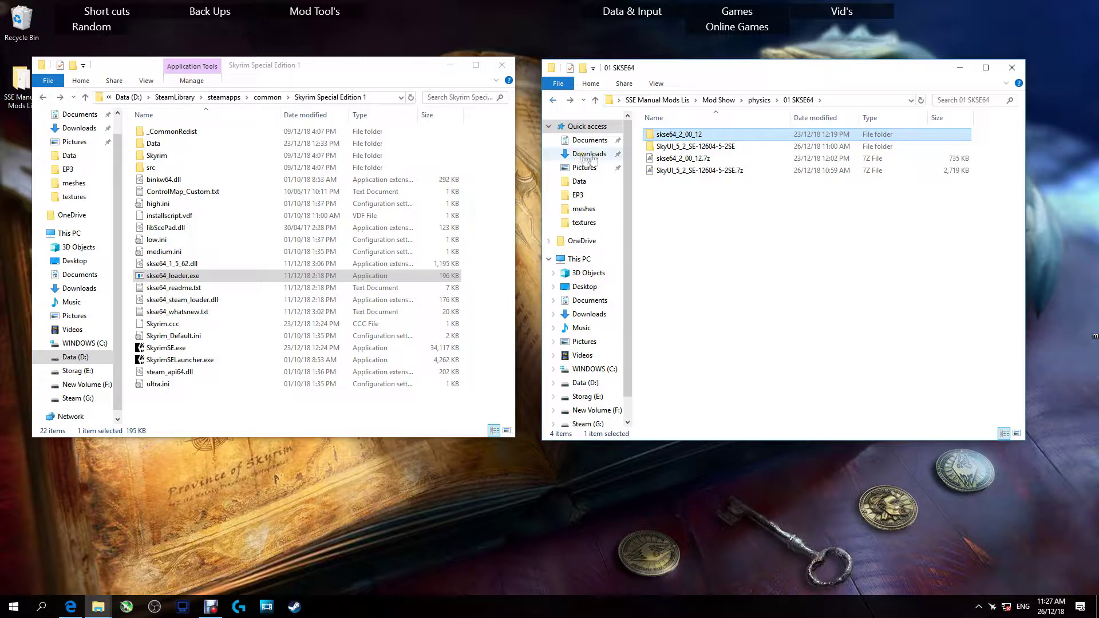
{"action": "double_click", "coordinate": [667, 147]}
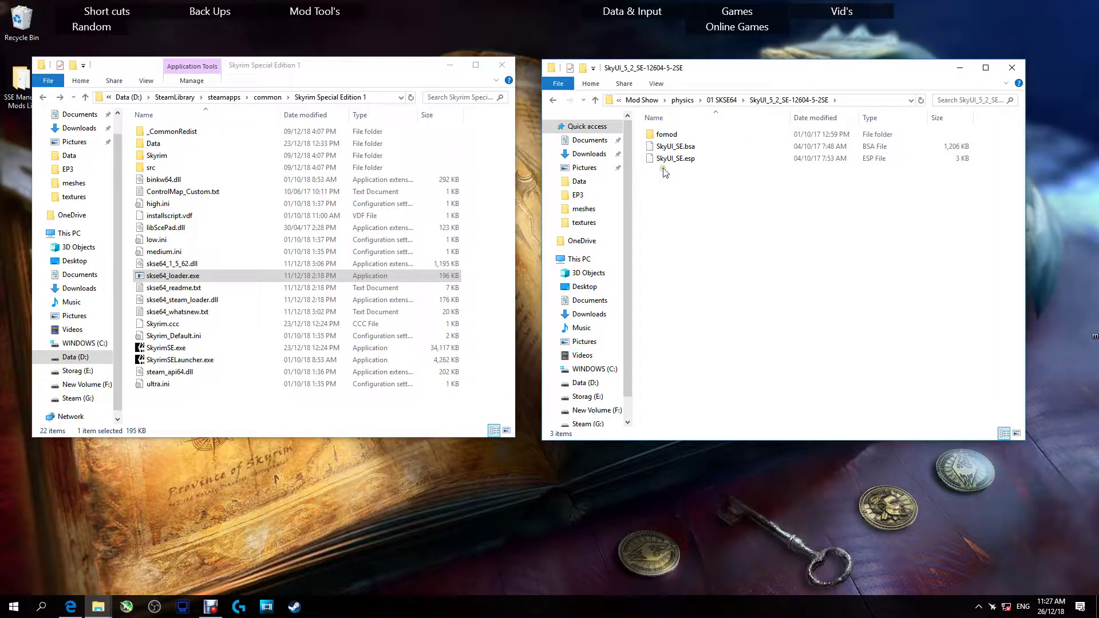
{"action": "double_click", "coordinate": [168, 147]}
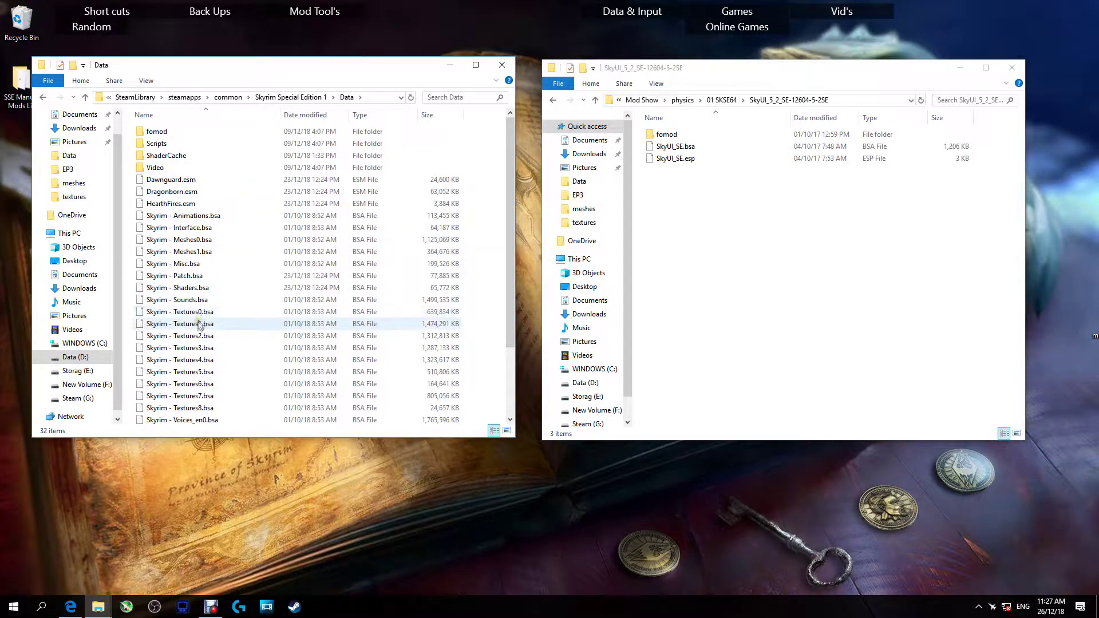
Check the game's Data folder for SkyUI_SE.bsa and SkyUI_SE.esp, and inspect the contents of its fomod folder.
{"action": "scroll", "coordinate": [195, 335], "scroll_direction": "down", "scroll_amount": 3}
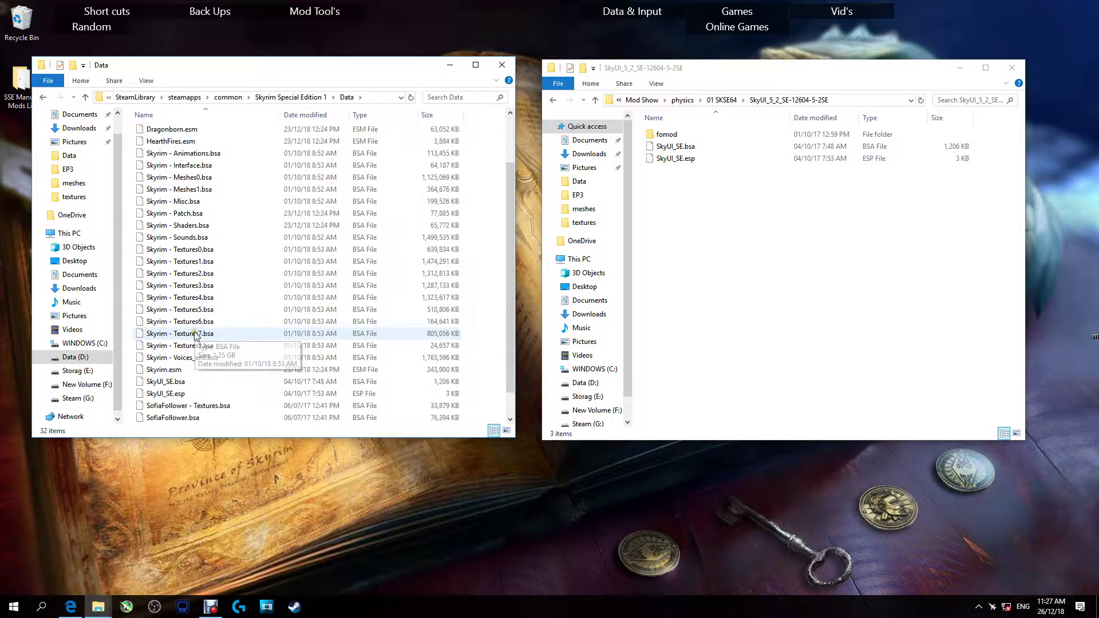
{"action": "left_click", "coordinate": [184, 355]}
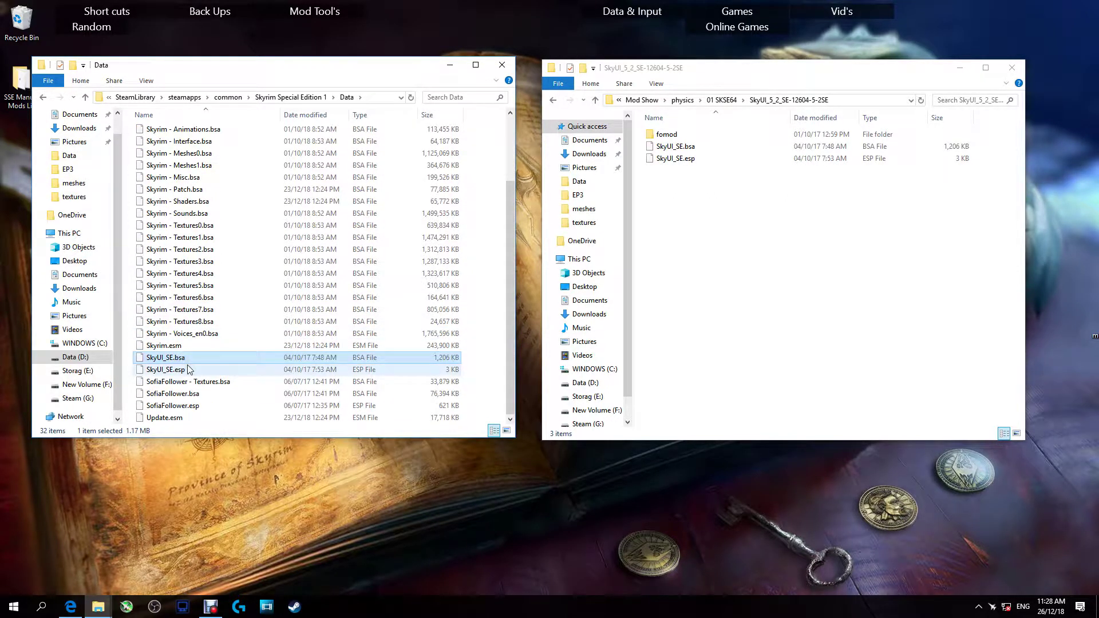
{"action": "left_click", "coordinate": [189, 370]}
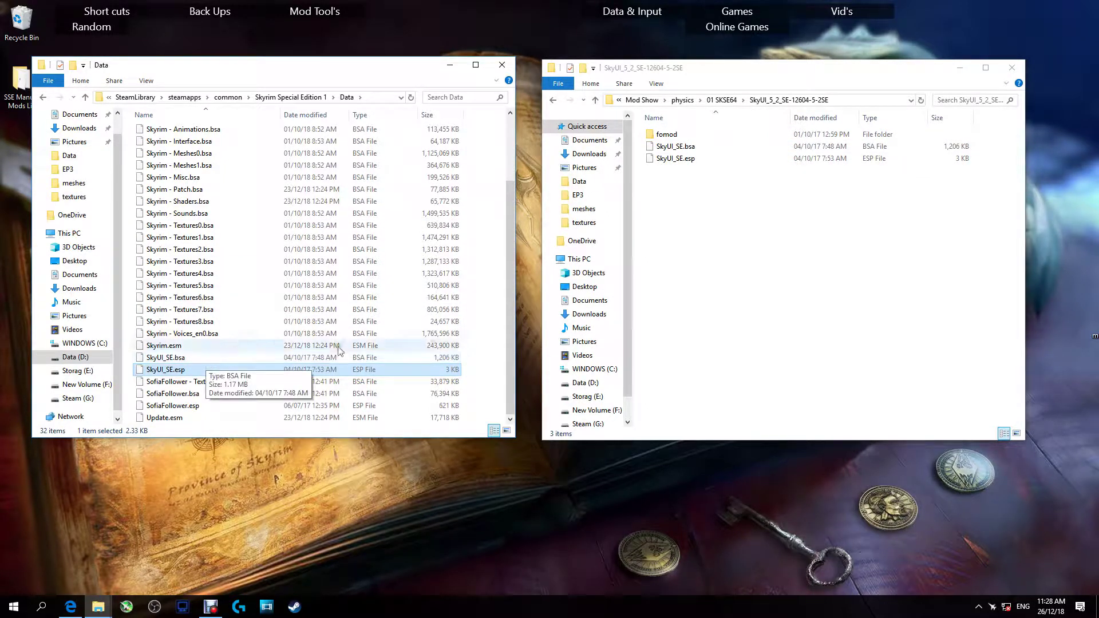
{"action": "scroll", "coordinate": [178, 241], "scroll_direction": "up", "scroll_amount": 3}
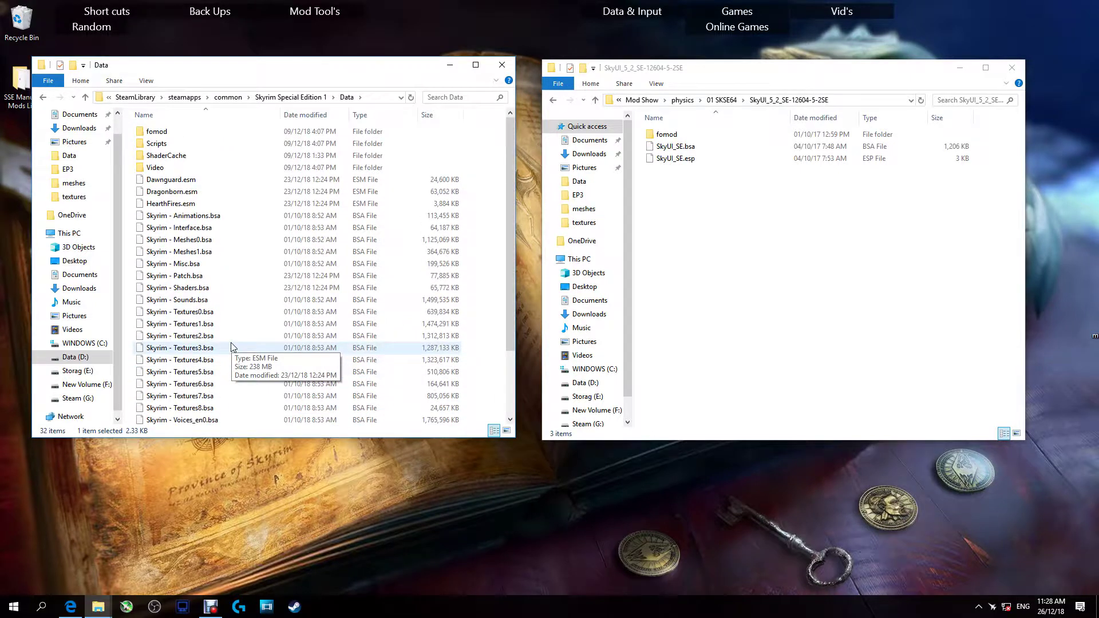
{"action": "double_click", "coordinate": [172, 133]}
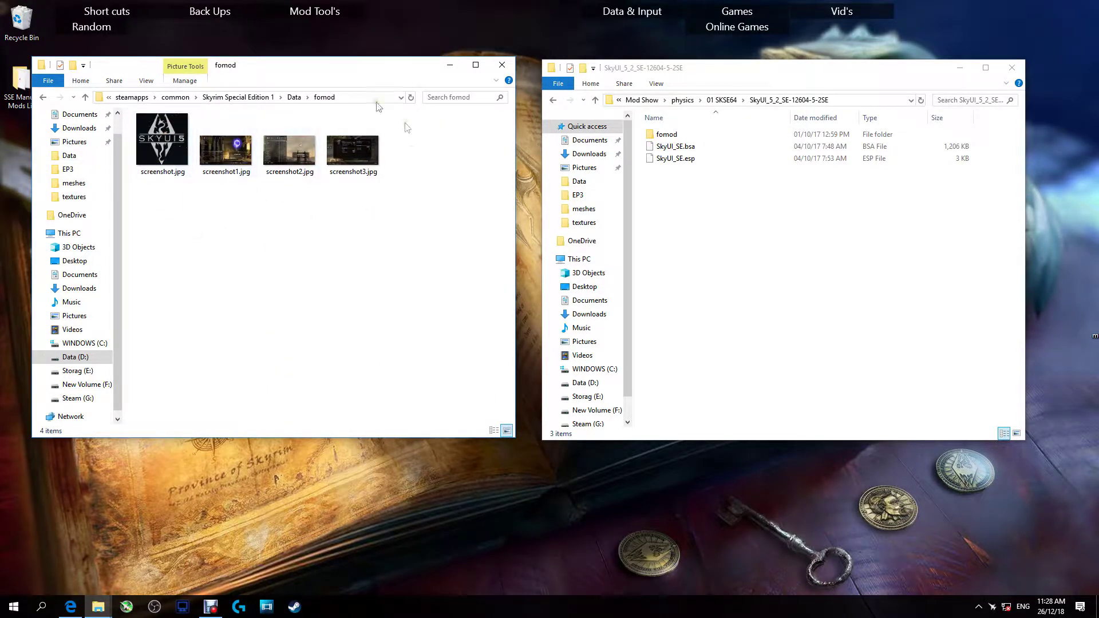
{"action": "left_click", "coordinate": [43, 98]}
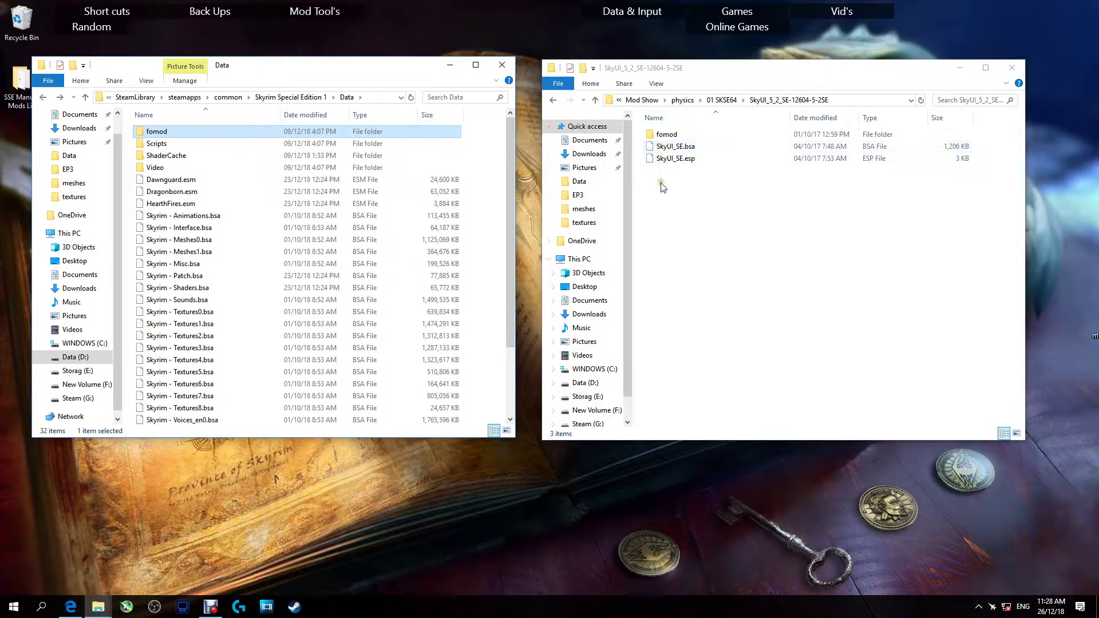
Copy the fomod folder, SkyUI_SE.bsa and SkyUI_SE.esp from the extracted SkyUI folder into the game's Data folder.
{"action": "left_click_drag", "start_coordinate": [661, 186], "coordinate": [160, 135]}
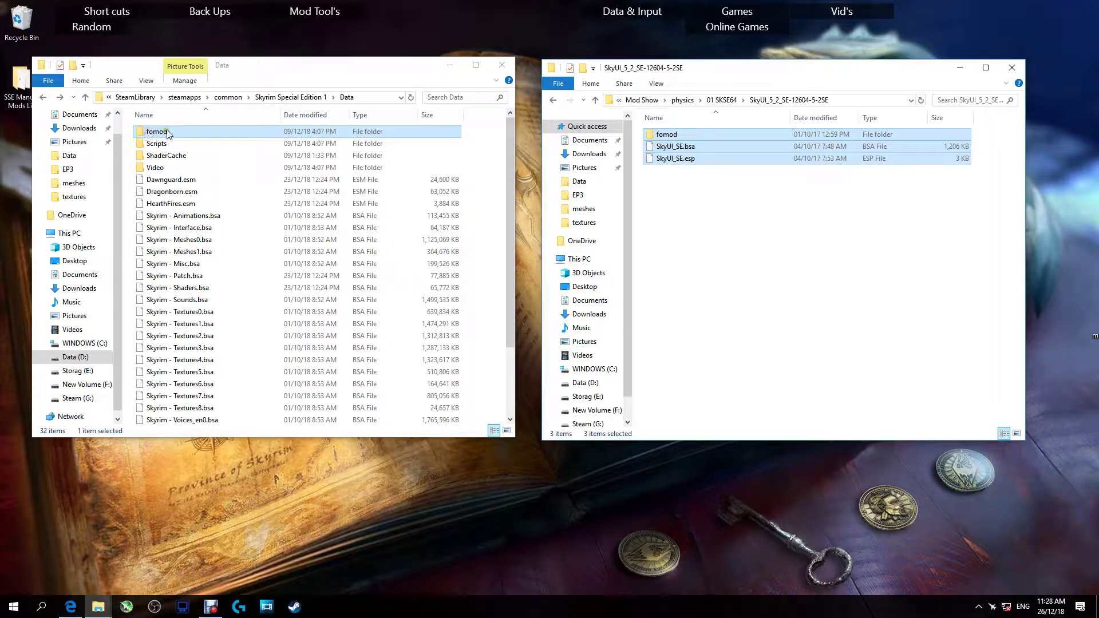
{"action": "left_click_drag", "start_coordinate": [169, 134], "coordinate": [213, 250]}
{"action": "left_click", "coordinate": [511, 208]}
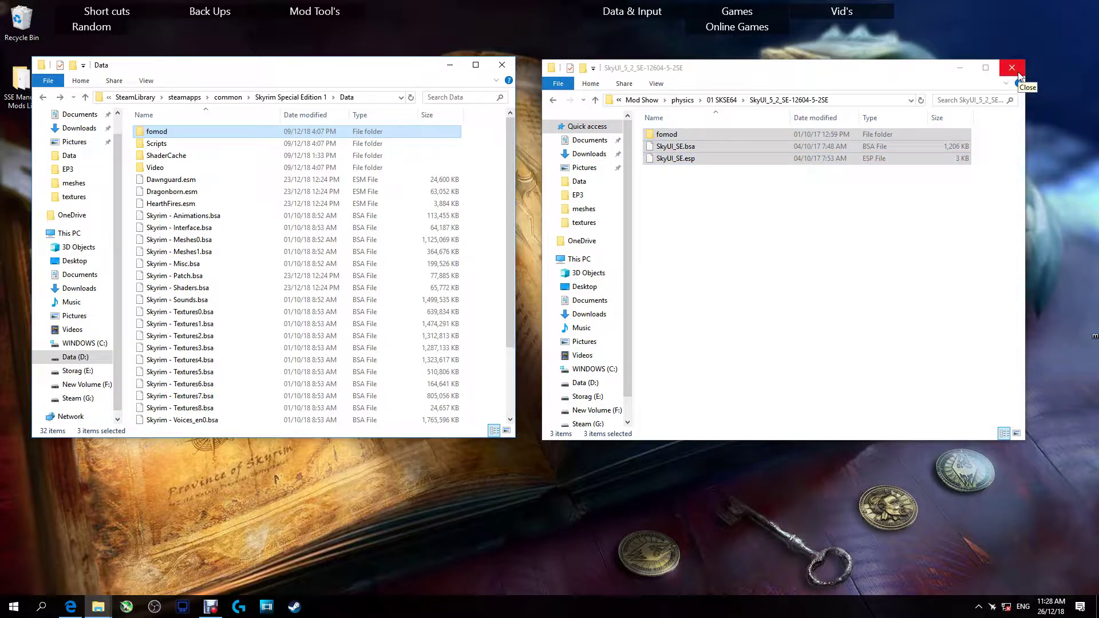
Go up to the Skyrim Special Edition 1 folder and launch the game with skse64_loader.exe.
{"action": "left_click", "coordinate": [285, 97]}
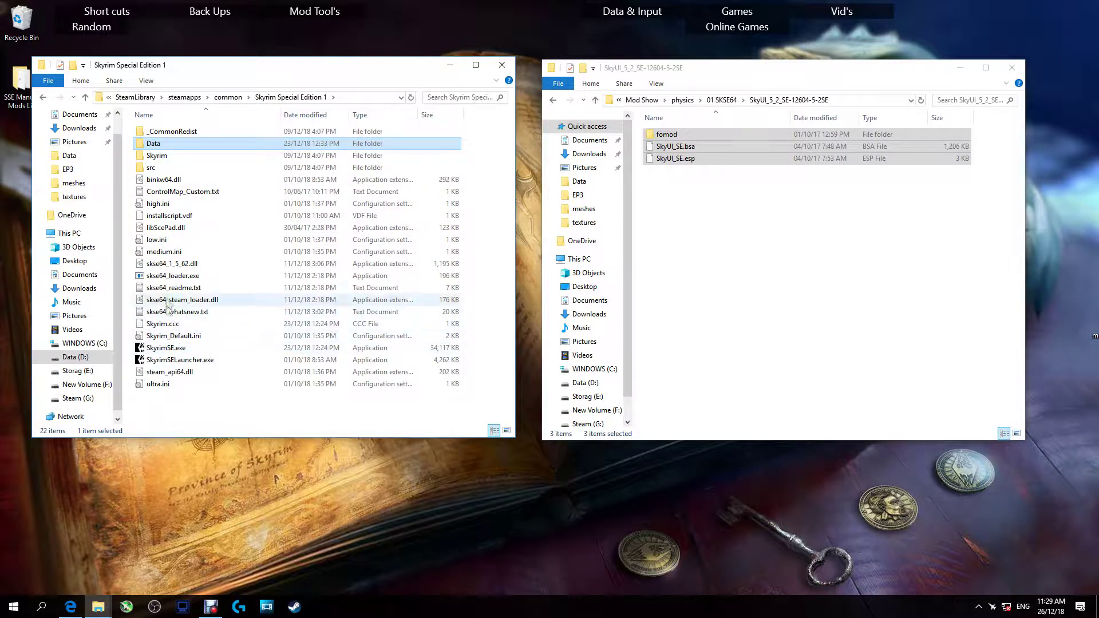
{"action": "left_click", "coordinate": [167, 277]}
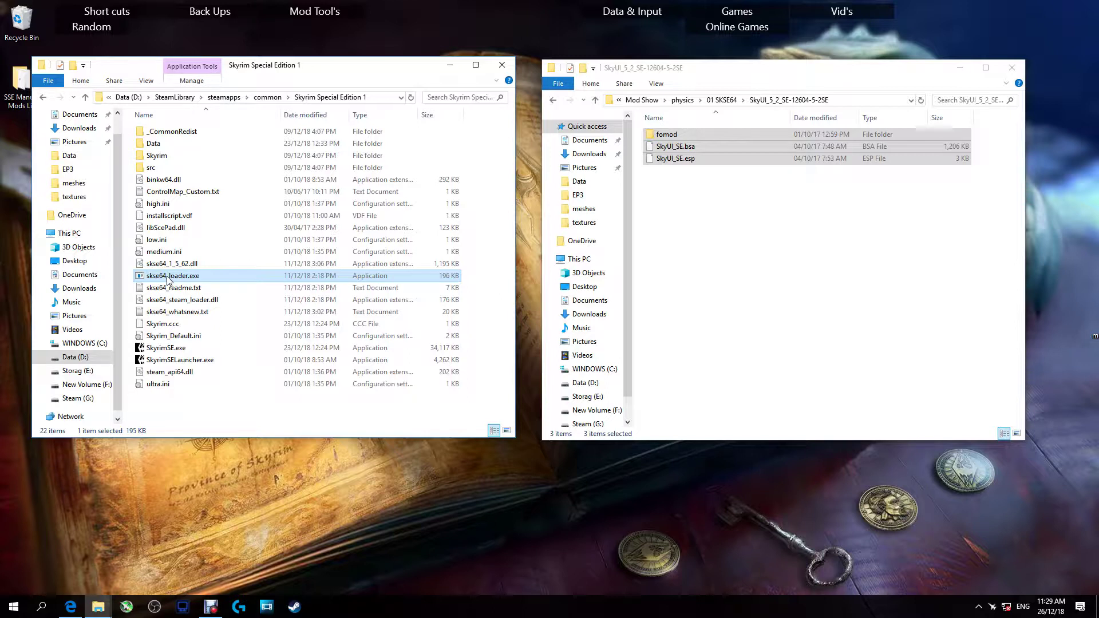
{"action": "double_click", "coordinate": [168, 277]}
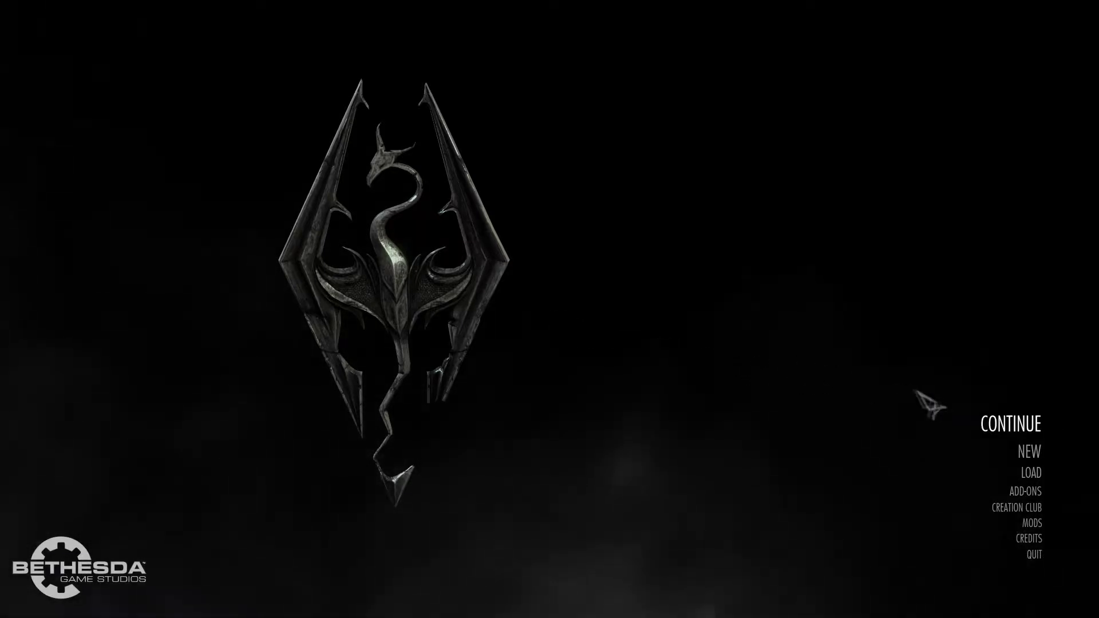
Load the saved game 001 Skyrim and agree to continue with mods loaded.
{"action": "left_click", "coordinate": [1034, 478]}
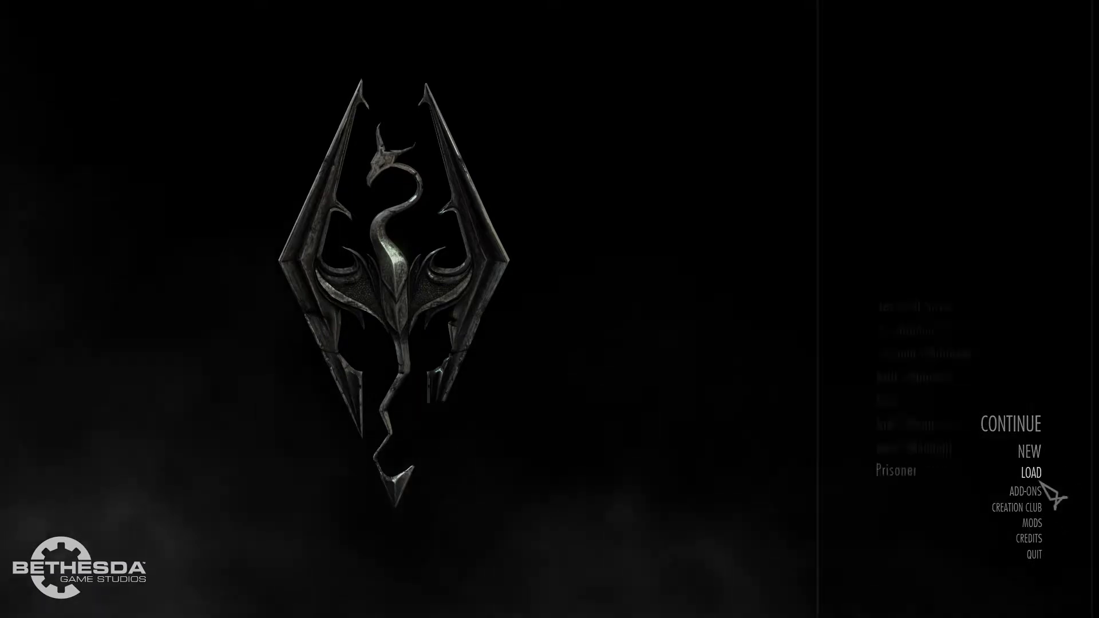
{"action": "left_click", "coordinate": [773, 380]}
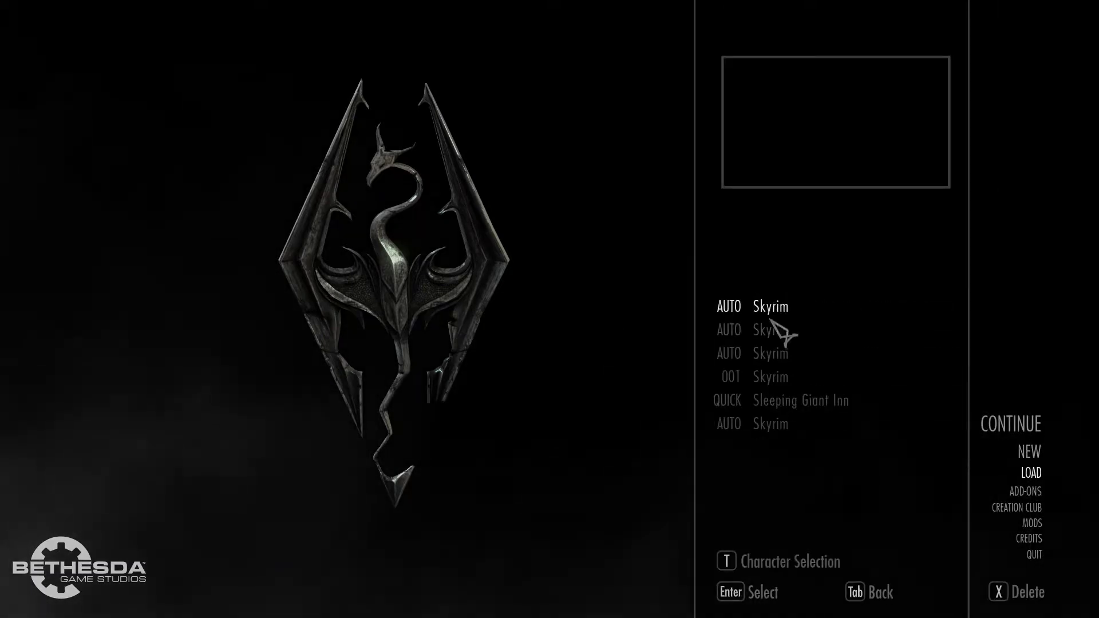
{"action": "left_click", "coordinate": [780, 382]}
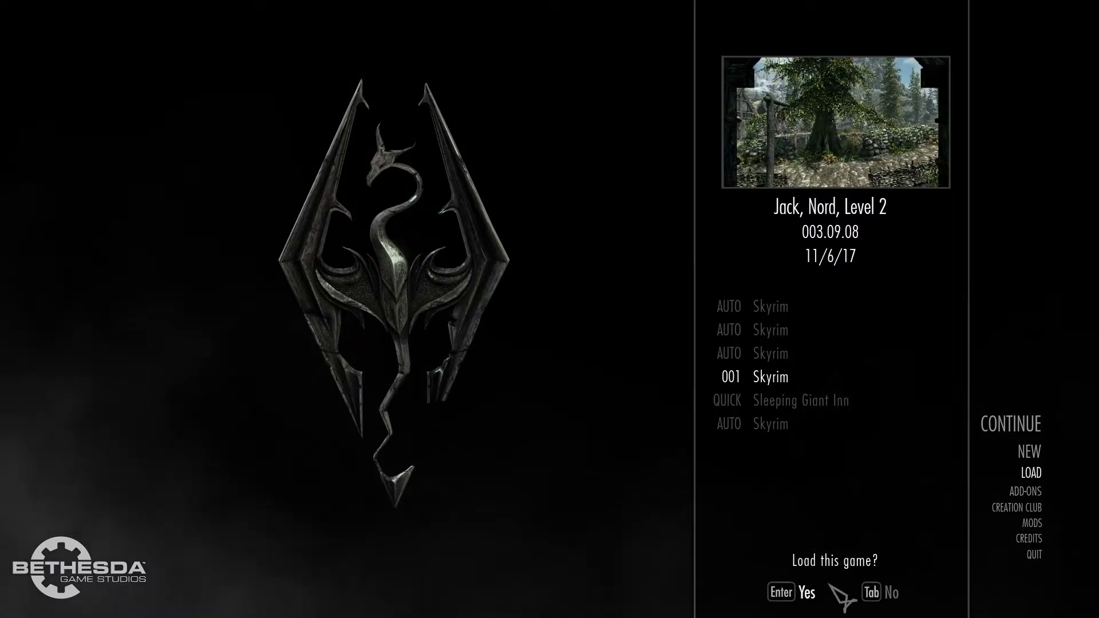
{"action": "left_click", "coordinate": [804, 595]}
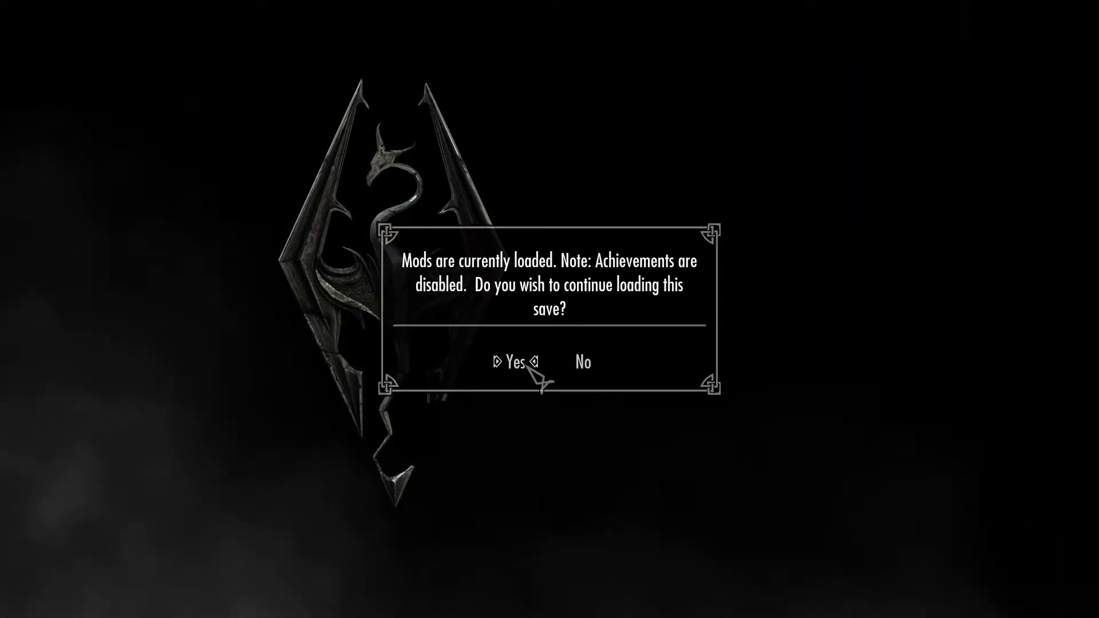
{"action": "left_click", "coordinate": [541, 378]}
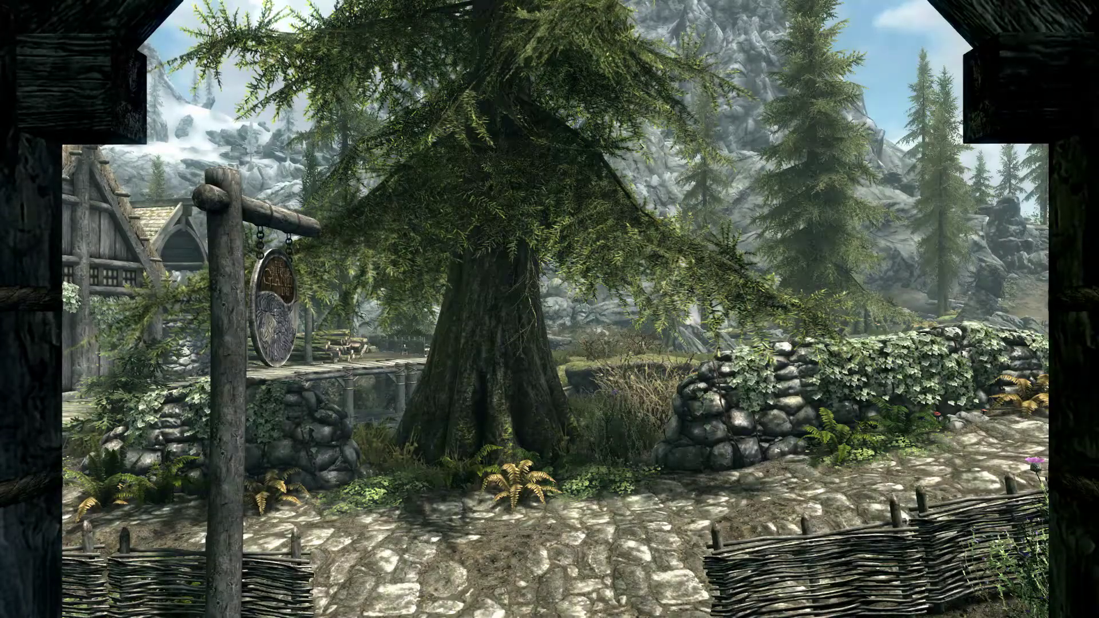
Draw and sheathe the bow, and ready the greatsword in its place.
{"action": "key", "text": "w"}
{"action": "key", "text": "r"}
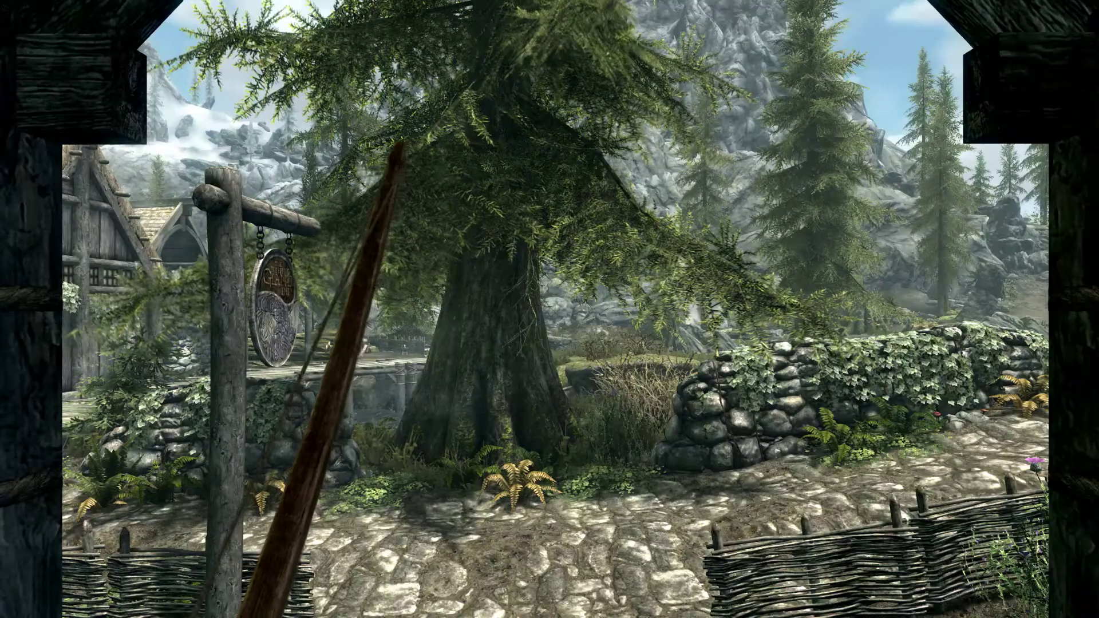
{"action": "key", "text": "r"}
{"action": "key", "text": "r"}
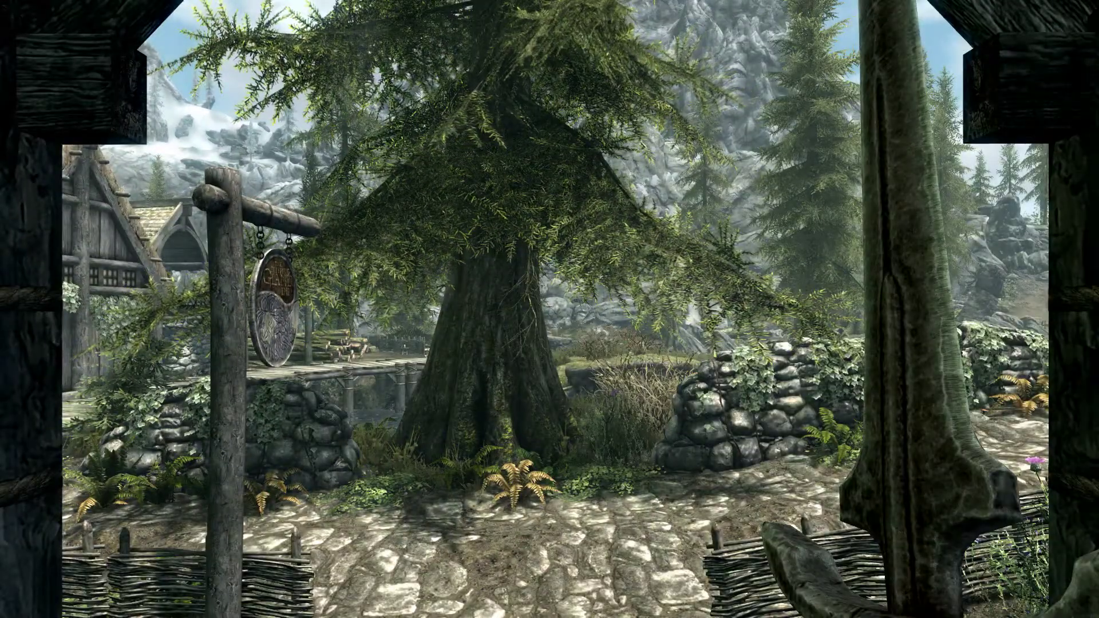
Filter the full inventory list for "bo" and clear the filter.
{"action": "key", "text": "i"}
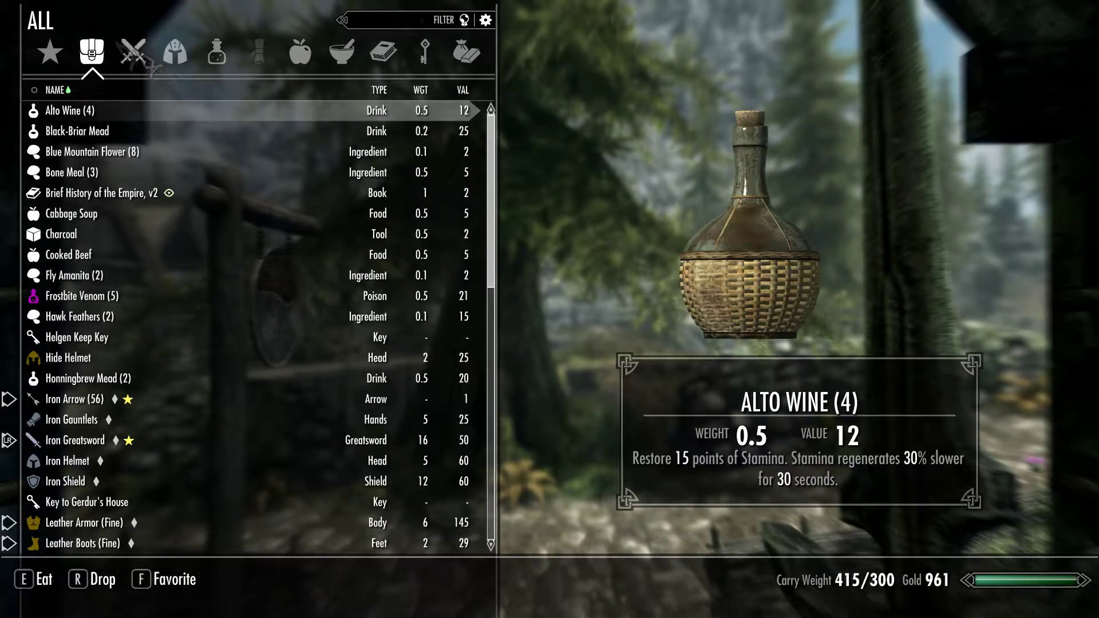
{"action": "left_click", "coordinate": [422, 23]}
{"action": "type", "text": "bo"}
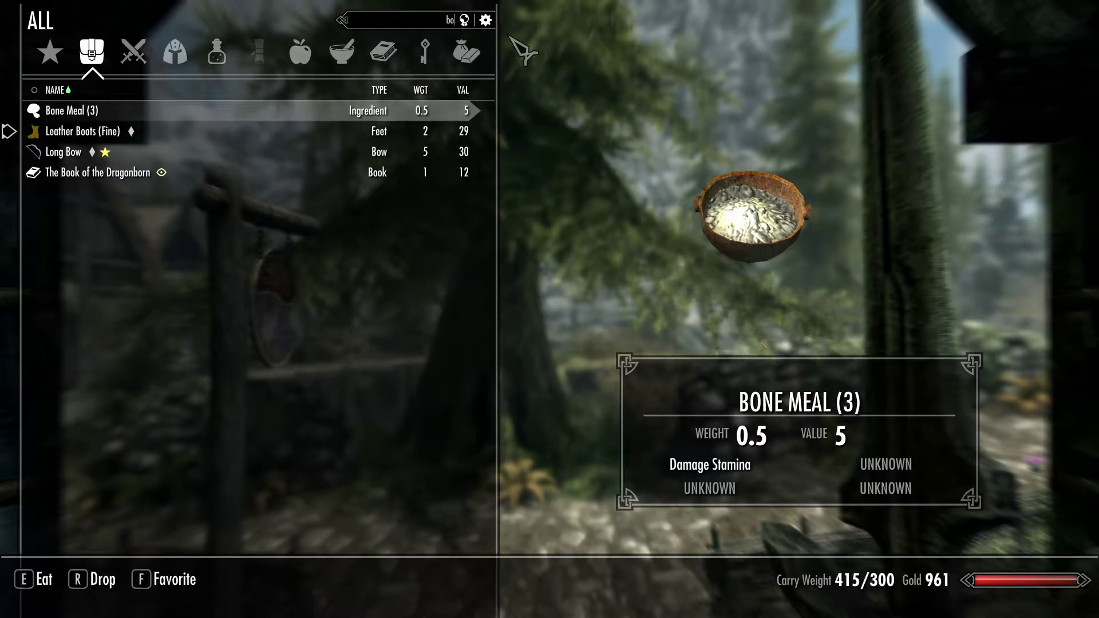
{"action": "key", "text": "BackSpace"}
{"action": "key", "text": "BackSpace"}
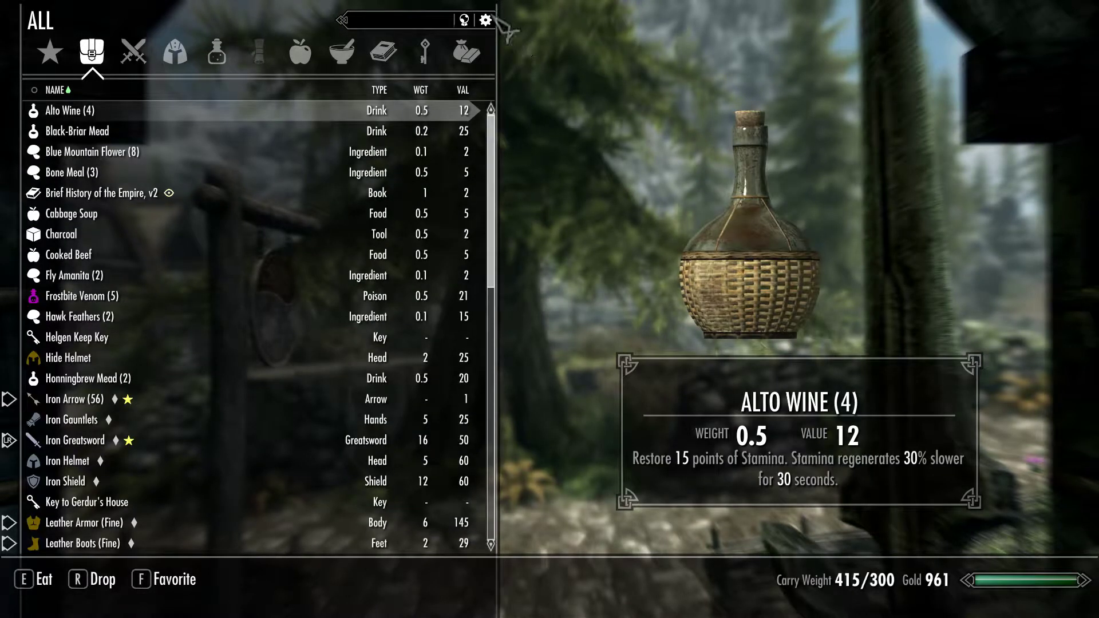
Check the inventory's column display options without changing them, and return to the game.
{"action": "left_click", "coordinate": [486, 21]}
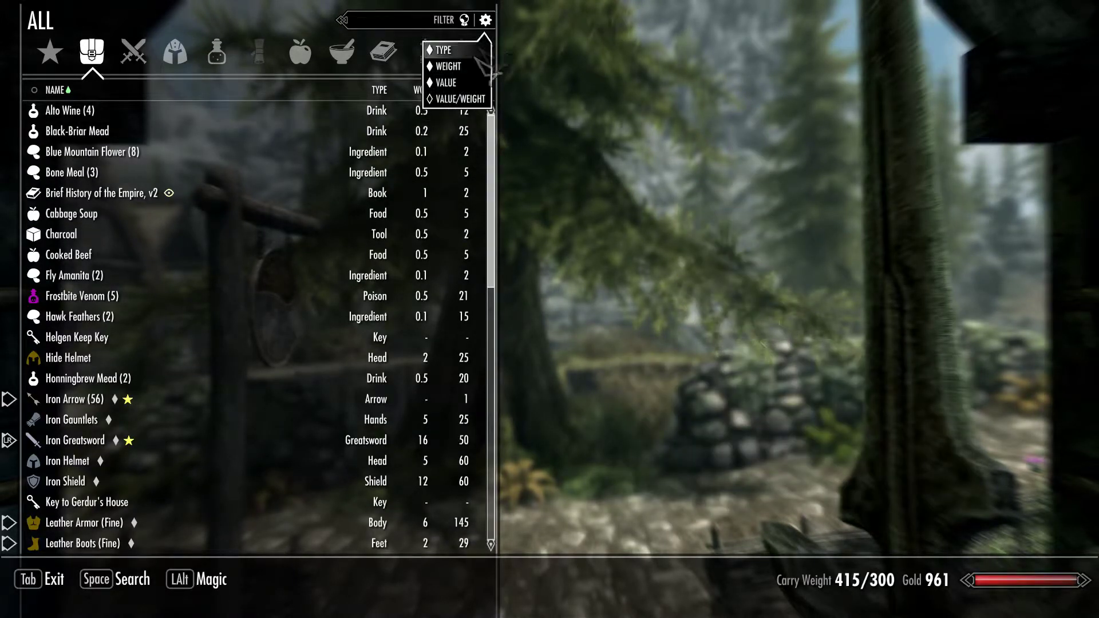
{"action": "left_click", "coordinate": [217, 281]}
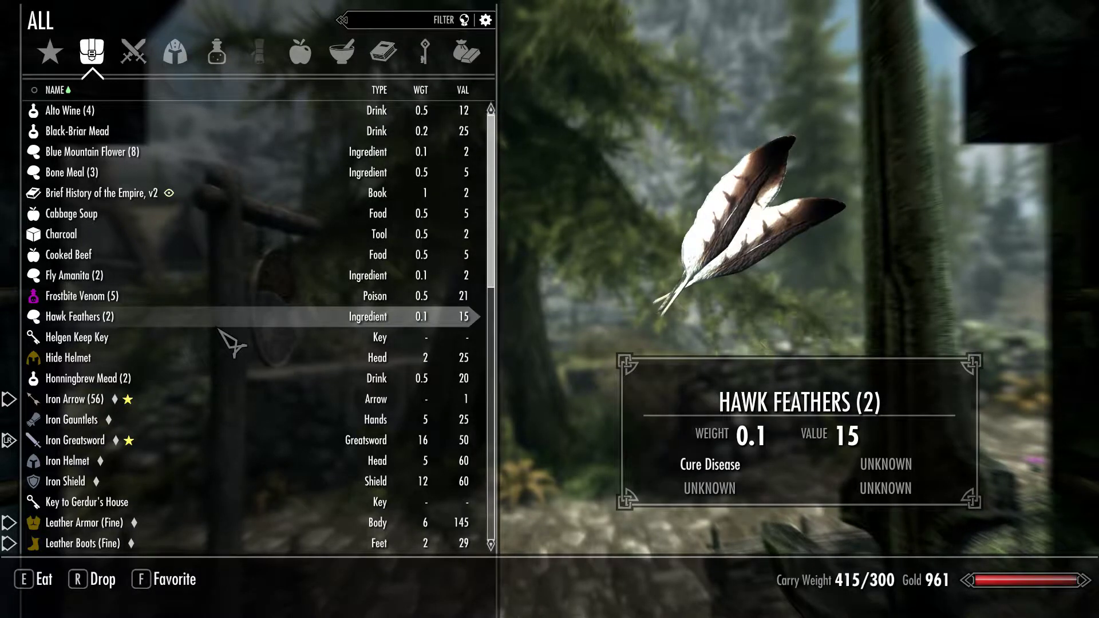
{"action": "key", "text": "Tab"}
View the map's Find Location list and return to the game.
{"action": "key", "text": "m"}
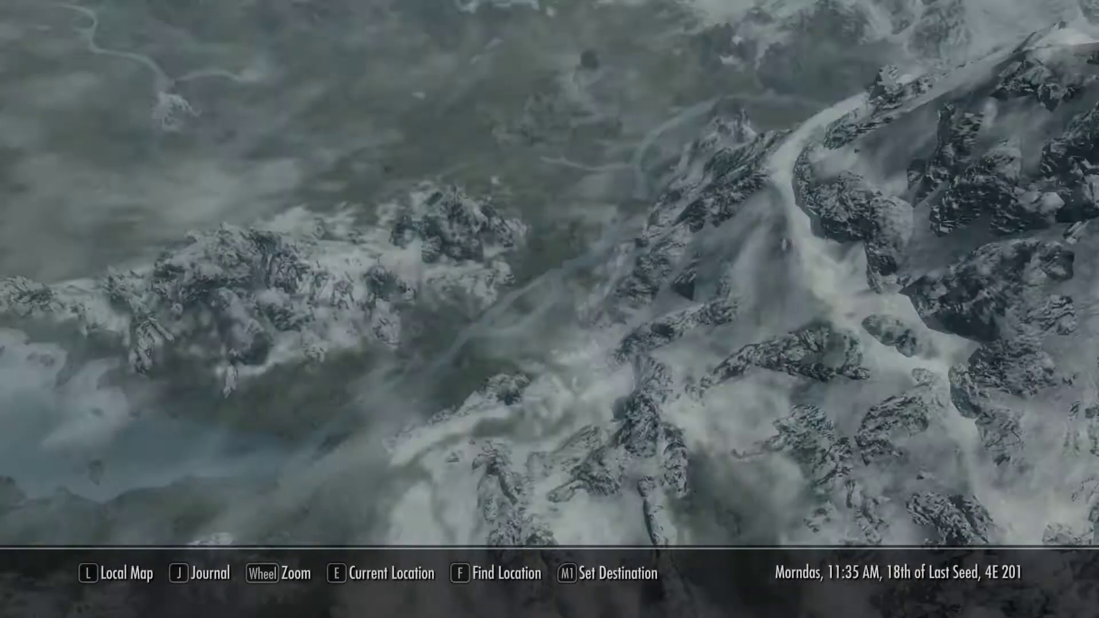
{"action": "key", "text": "f"}
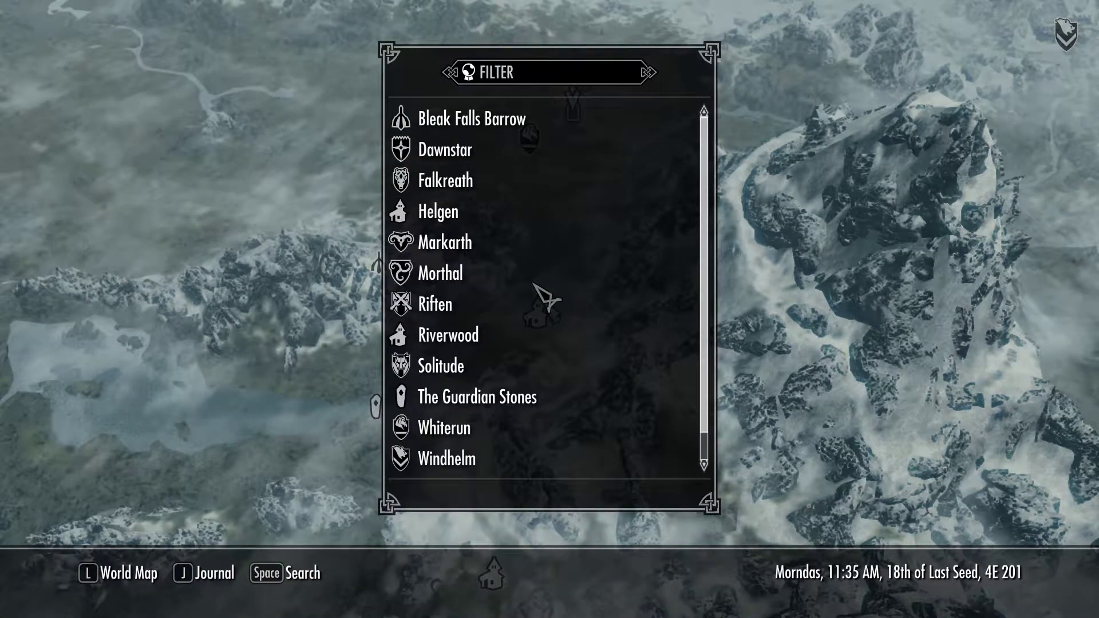
{"action": "key", "text": "Tab"}
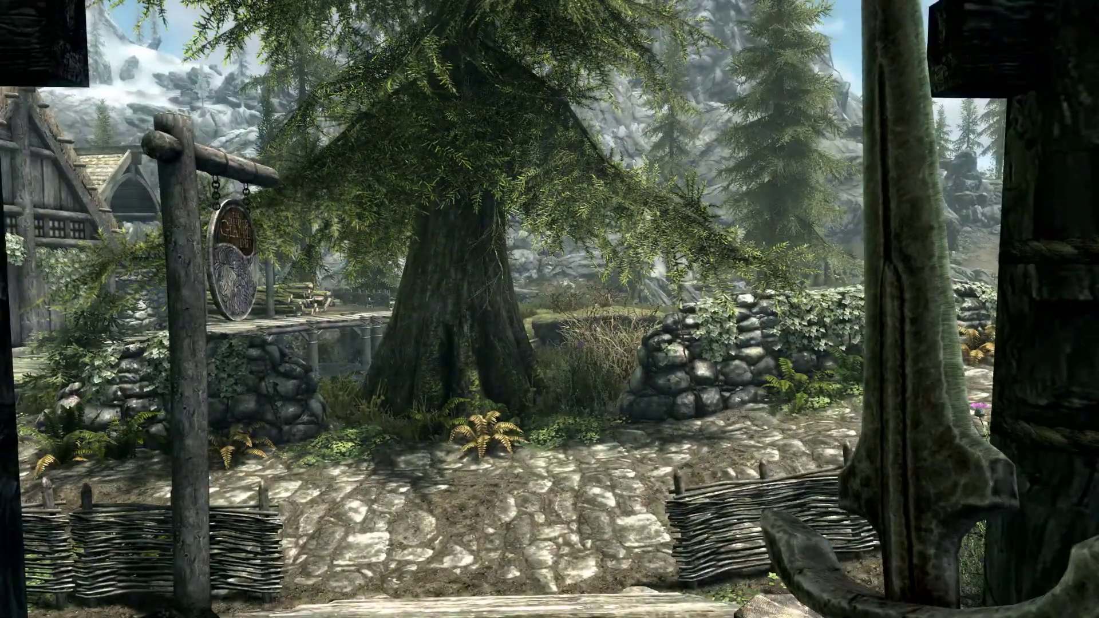
Filter the map's Find Location list for "mo", clear the text and return to the game.
{"action": "key", "text": "m"}
{"action": "key", "text": "l"}
{"action": "key", "text": "f"}
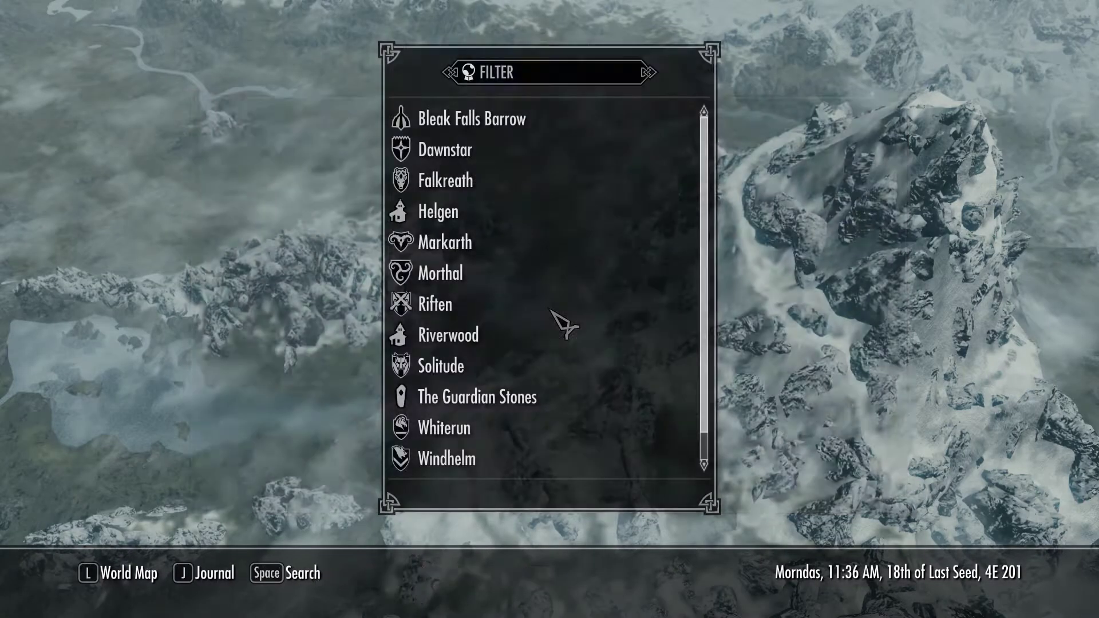
{"action": "key", "text": "space"}
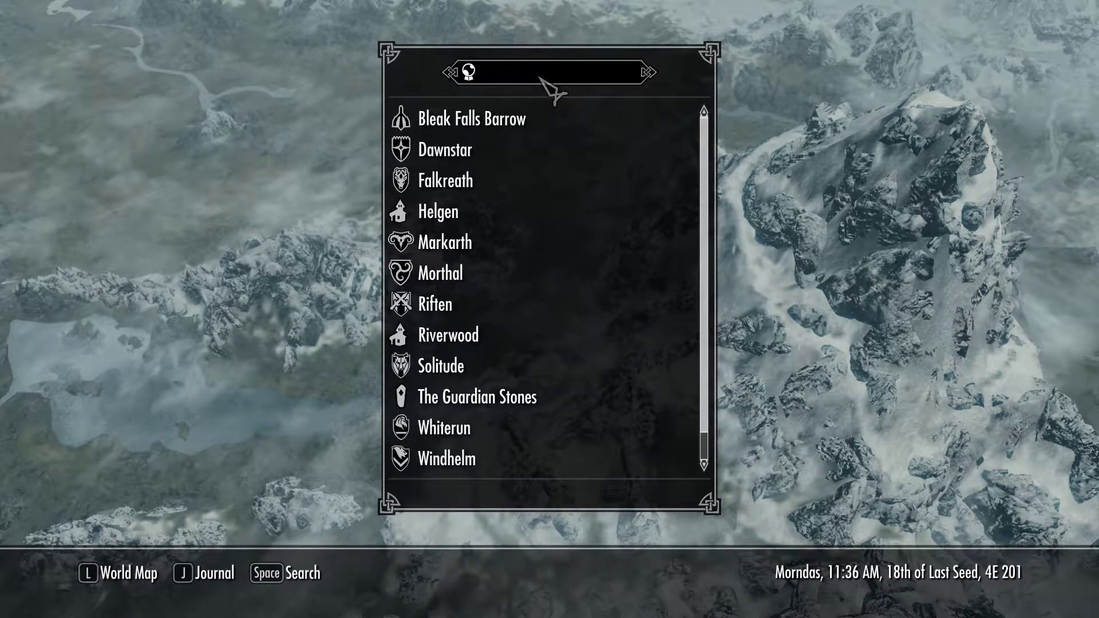
{"action": "type", "text": "mo"}
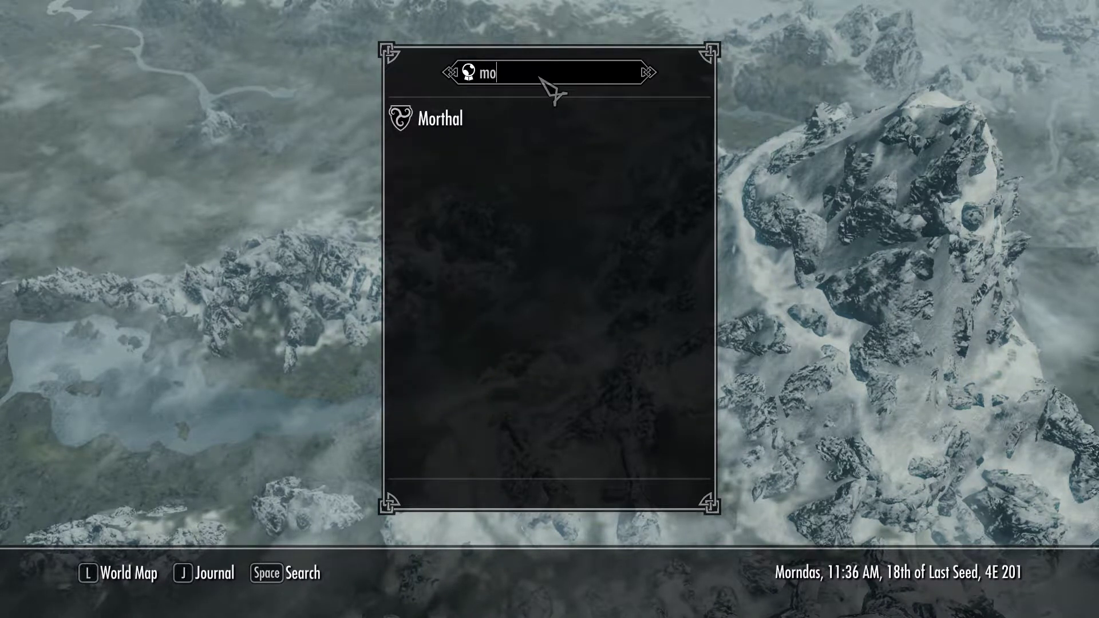
{"action": "key", "text": "BackSpace"}
{"action": "key", "text": "BackSpace"}
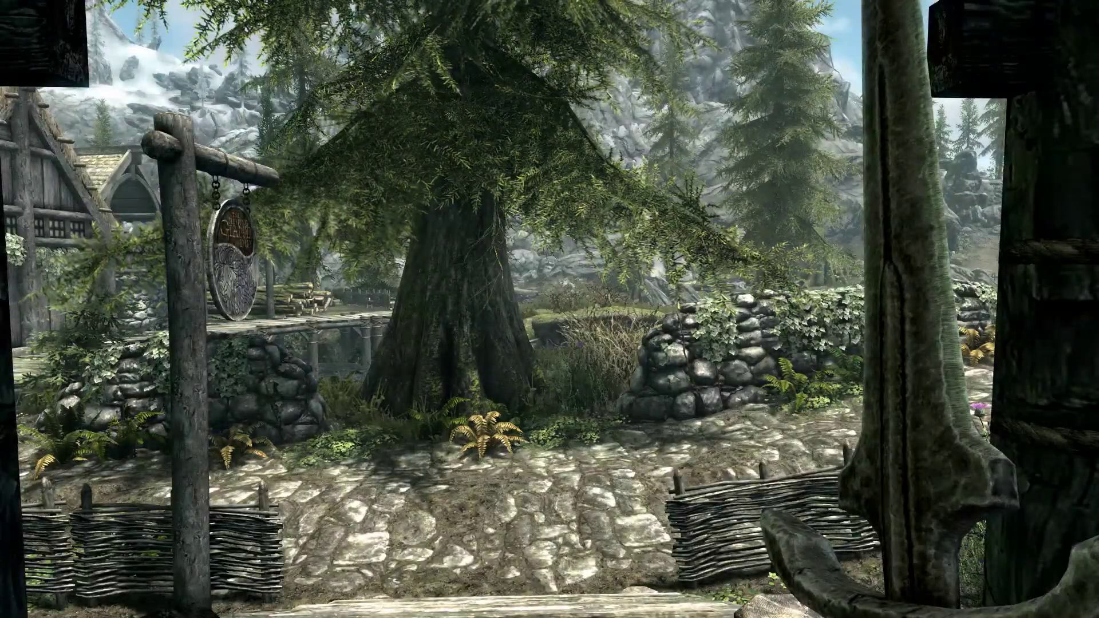
Open the Find Location list once more and leave the map.
{"action": "key", "text": "m"}
{"action": "key", "text": "f"}
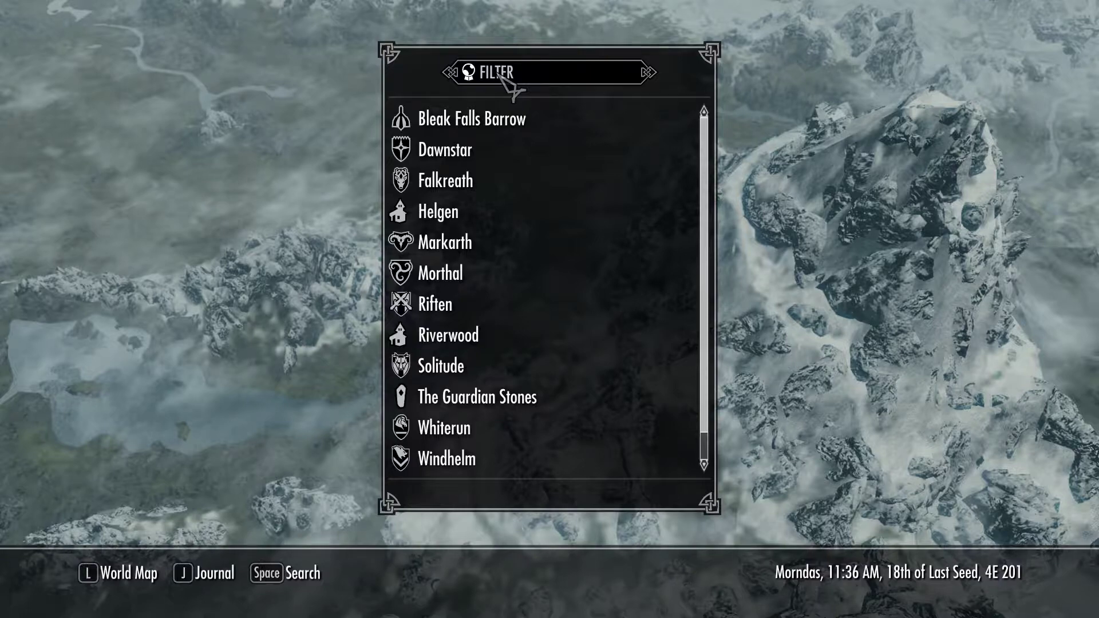
{"action": "key", "text": "Escape"}
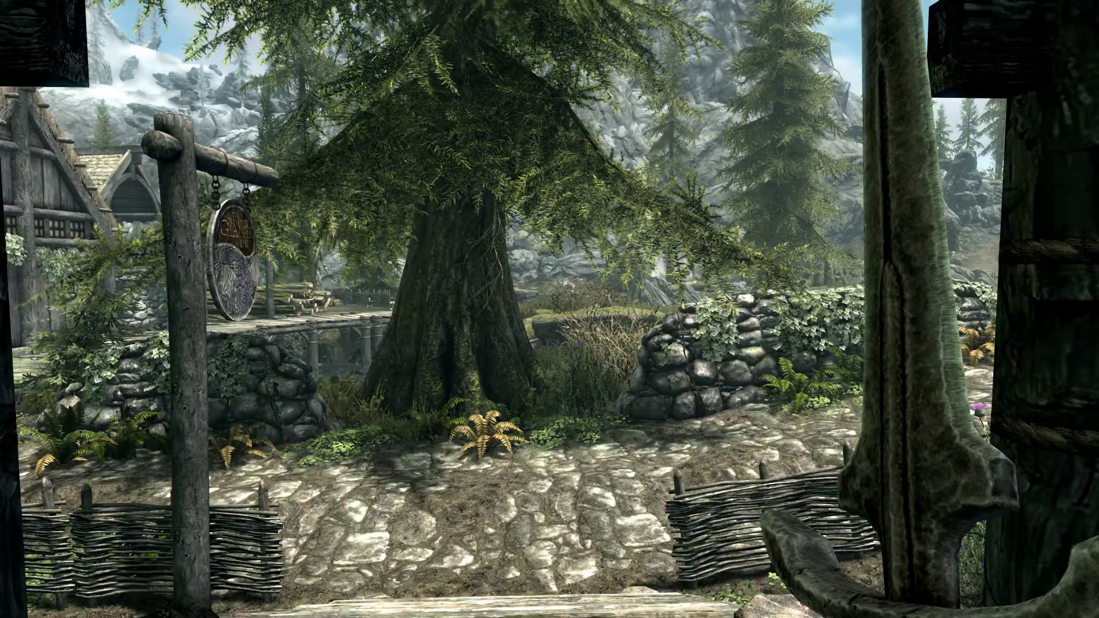
From Riverwood's local map, test the Find Location filter with a long run of the letter m, and clear it.
{"action": "key", "text": "m"}
{"action": "key", "text": "l"}
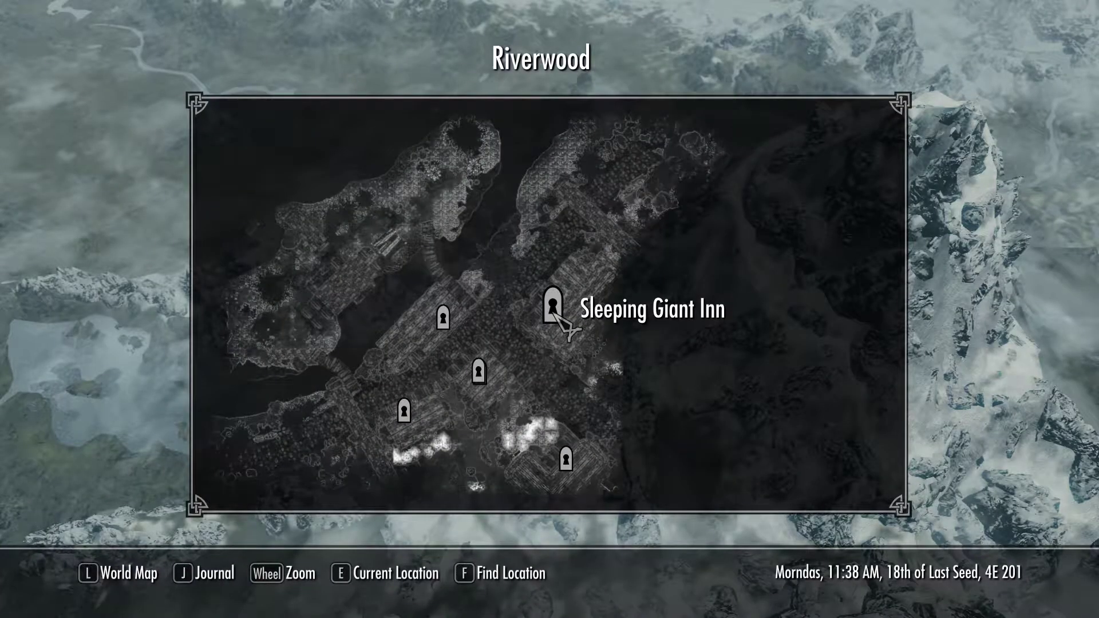
{"action": "key", "text": "f"}
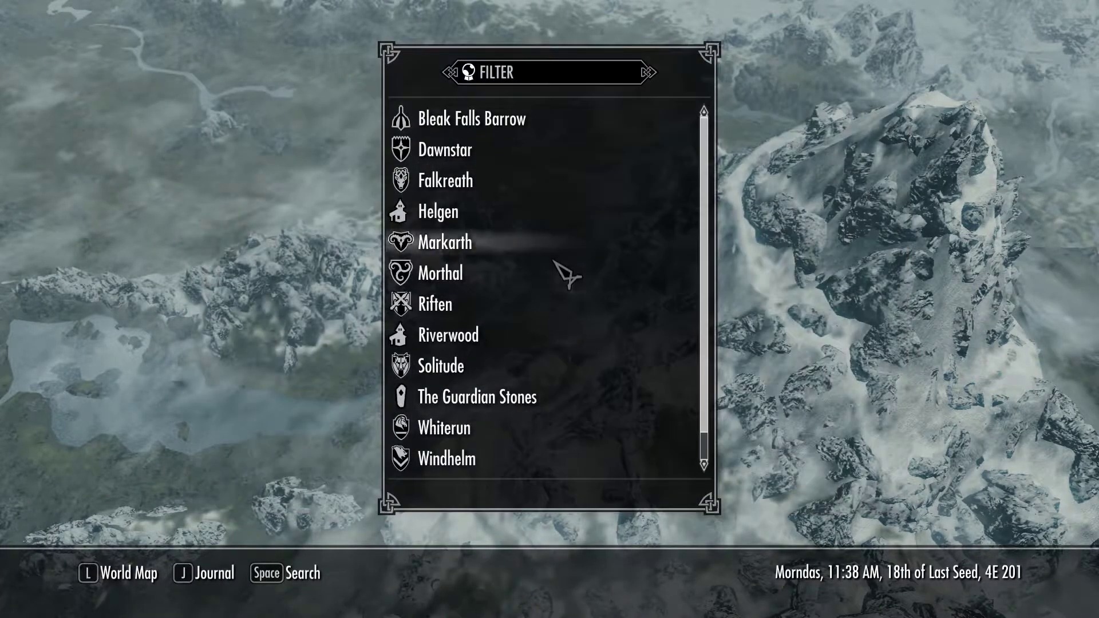
{"action": "left_click", "coordinate": [530, 80]}
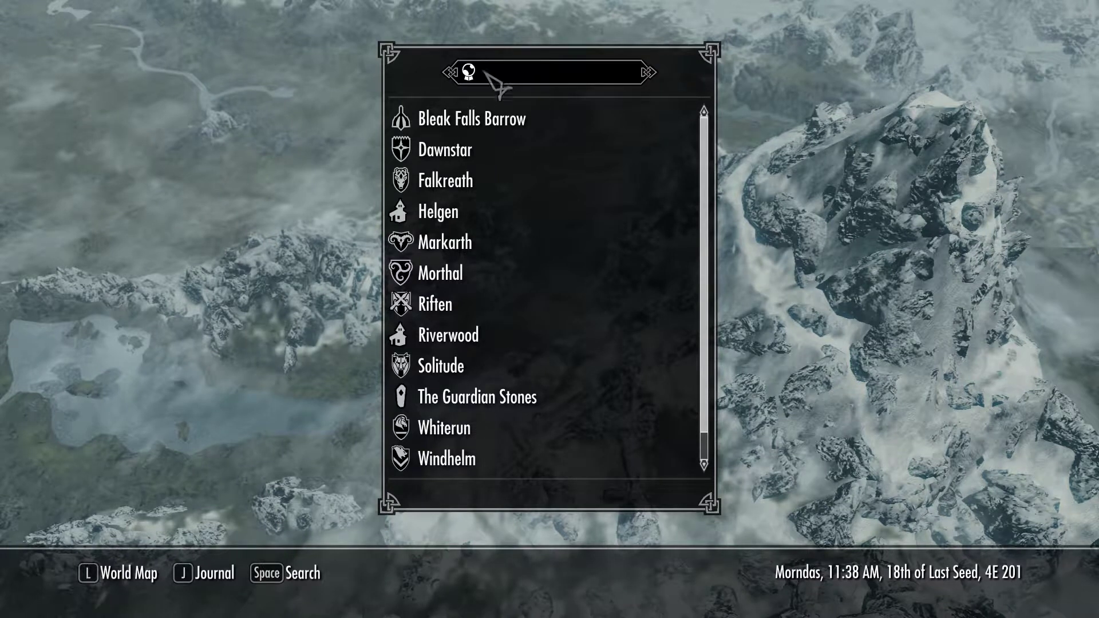
{"action": "type", "text": "mmmmmm"}
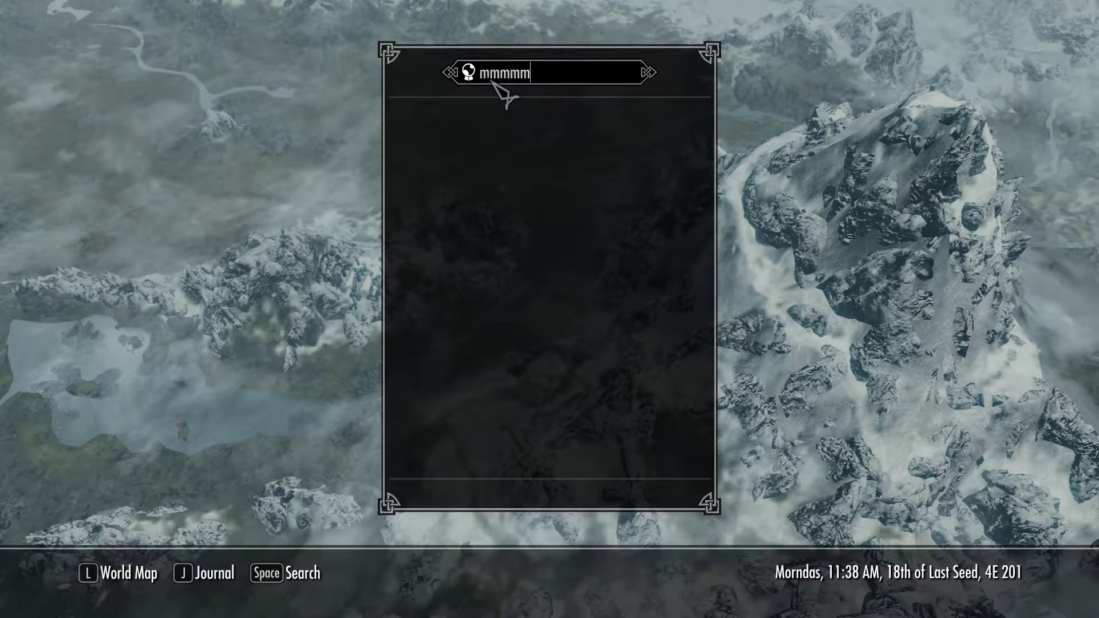
{"action": "type", "text": "mmmmmm"}
{"action": "key", "text": "BackSpace"}
{"action": "key", "text": "BackSpace"}
{"action": "key", "text": "BackSpace"}
{"action": "key", "text": "BackSpace"}
{"action": "key", "text": "BackSpace"}
{"action": "key", "text": "BackSpace"}
{"action": "key", "text": "BackSpace"}
{"action": "key", "text": "BackSpace"}
{"action": "key", "text": "BackSpace"}
{"action": "key", "text": "BackSpace"}
{"action": "key", "text": "BackSpace"}
{"action": "key", "text": "BackSpace"}
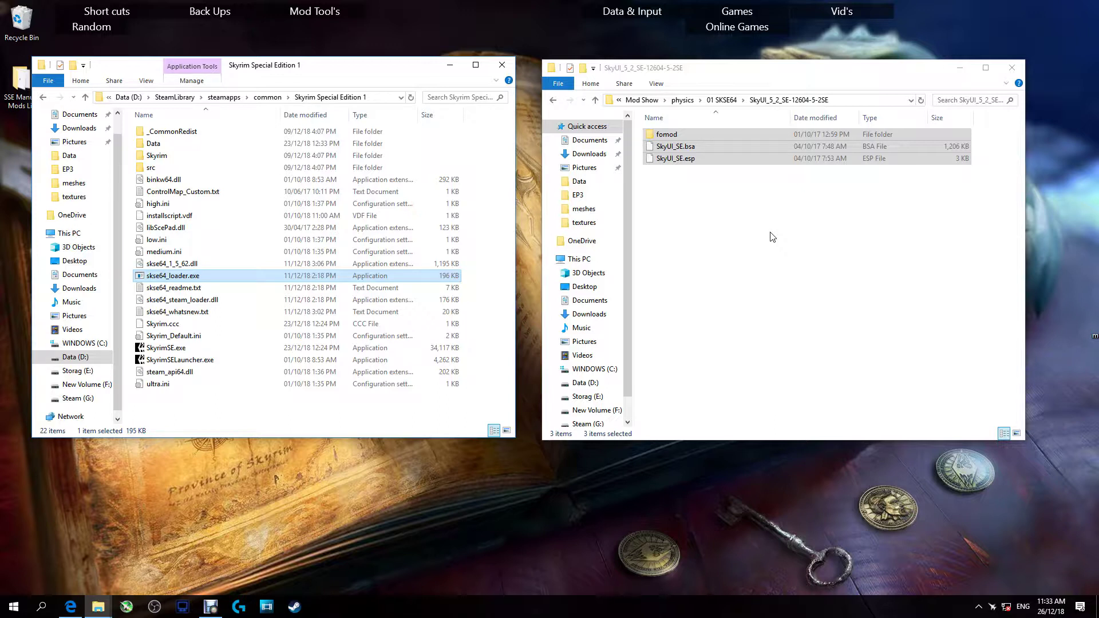
In File Explorer, delete SkyUI_SE.bsa from the game's Data folder.
{"action": "double_click", "coordinate": [175, 146]}
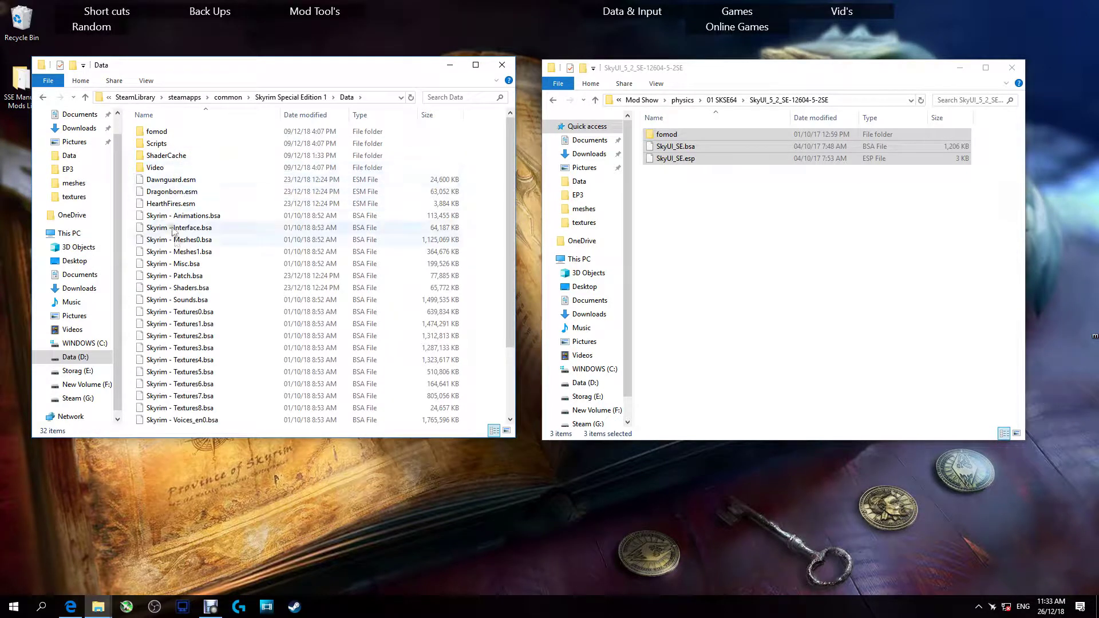
{"action": "scroll", "coordinate": [179, 250], "scroll_direction": "down", "scroll_amount": 3}
{"action": "left_click", "coordinate": [176, 359]}
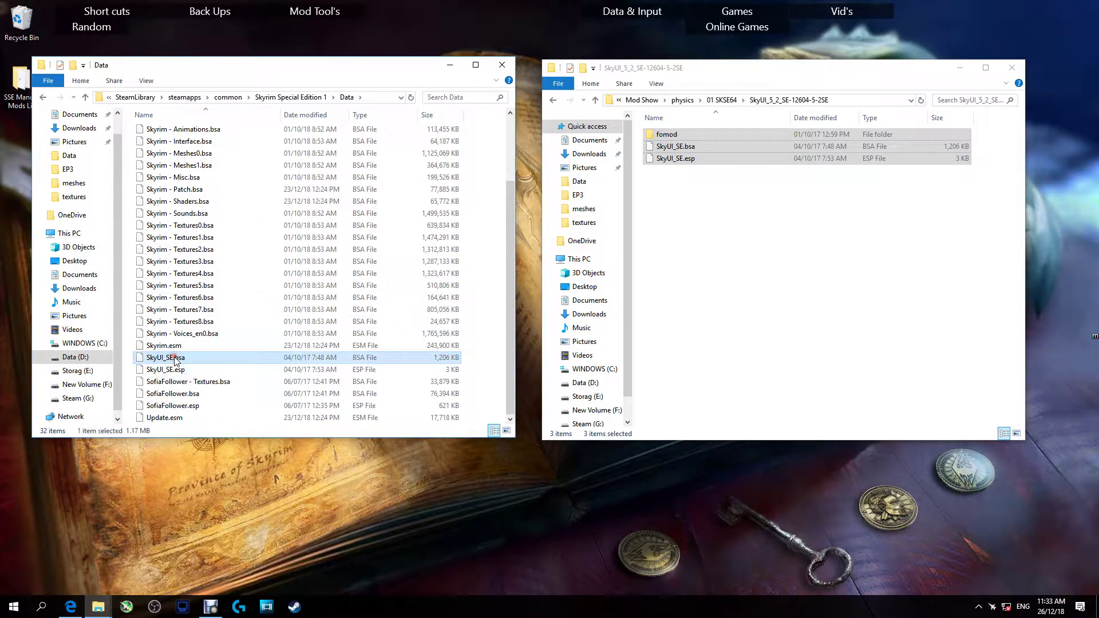
{"action": "key", "text": "Delete"}
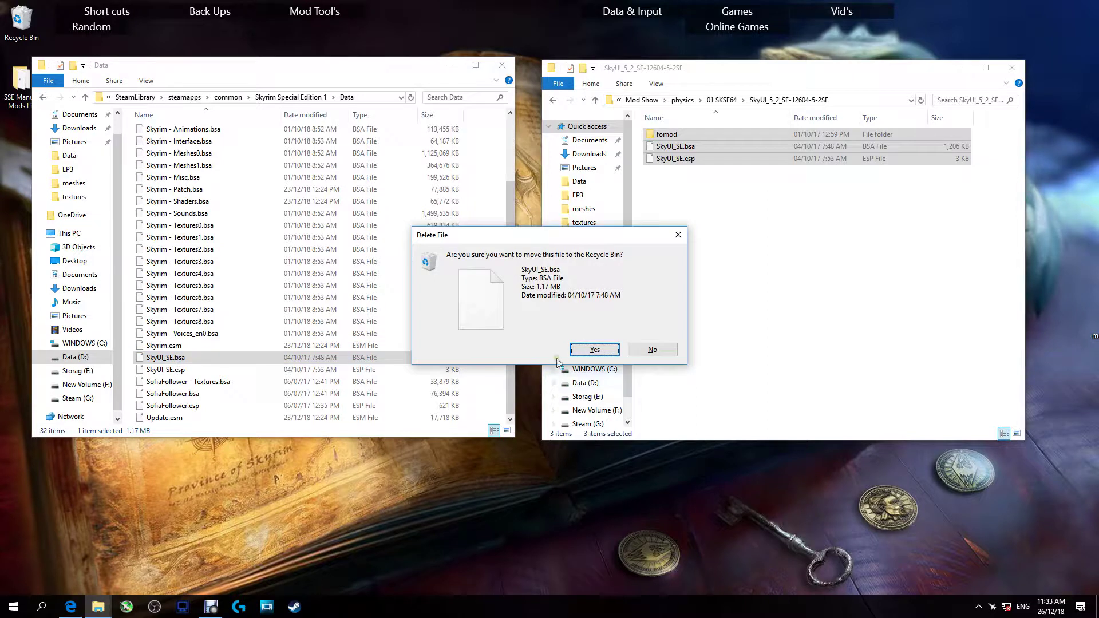
{"action": "left_click", "coordinate": [589, 352]}
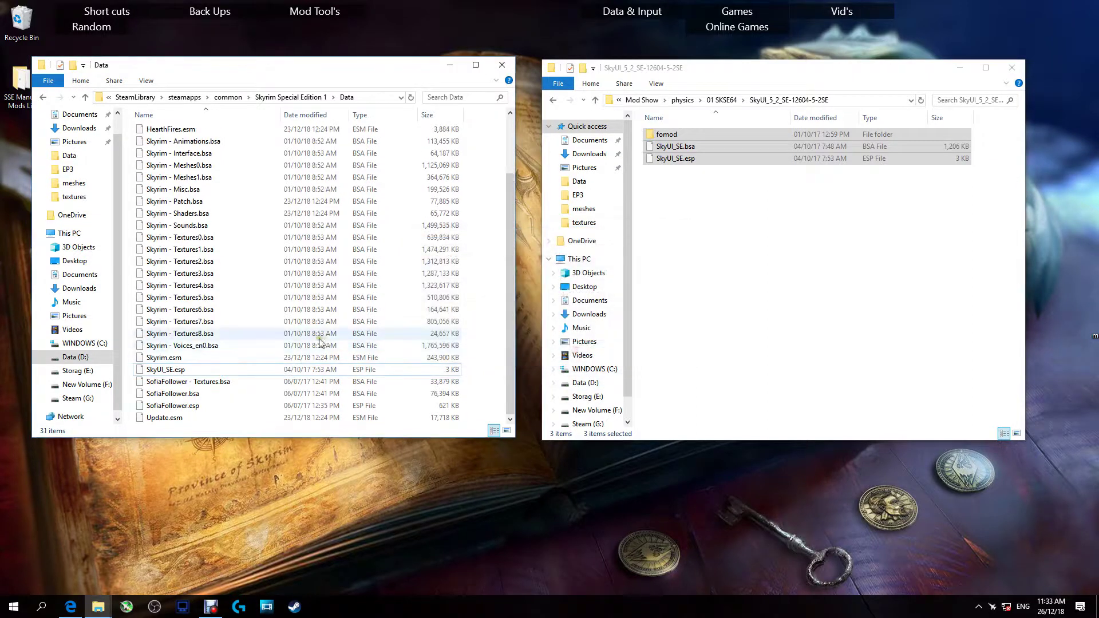
Delete SkyUI_SE.esp from the game's Data folder, sending it to the Recycle Bin.
{"action": "left_click", "coordinate": [194, 370]}
{"action": "key", "text": "Delete"}
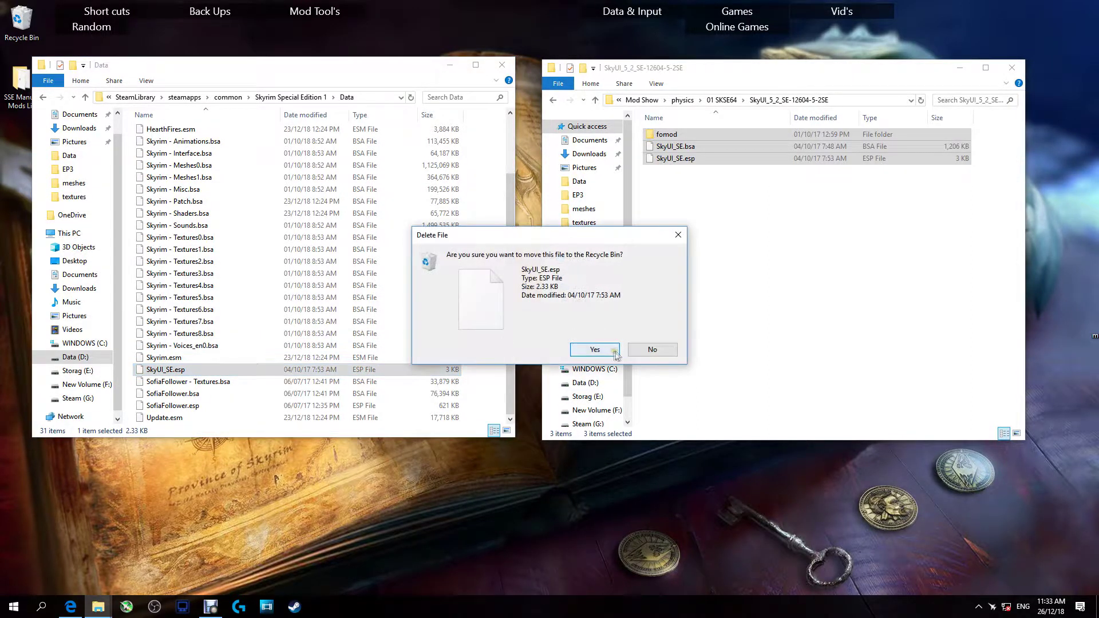
{"action": "left_click", "coordinate": [594, 352]}
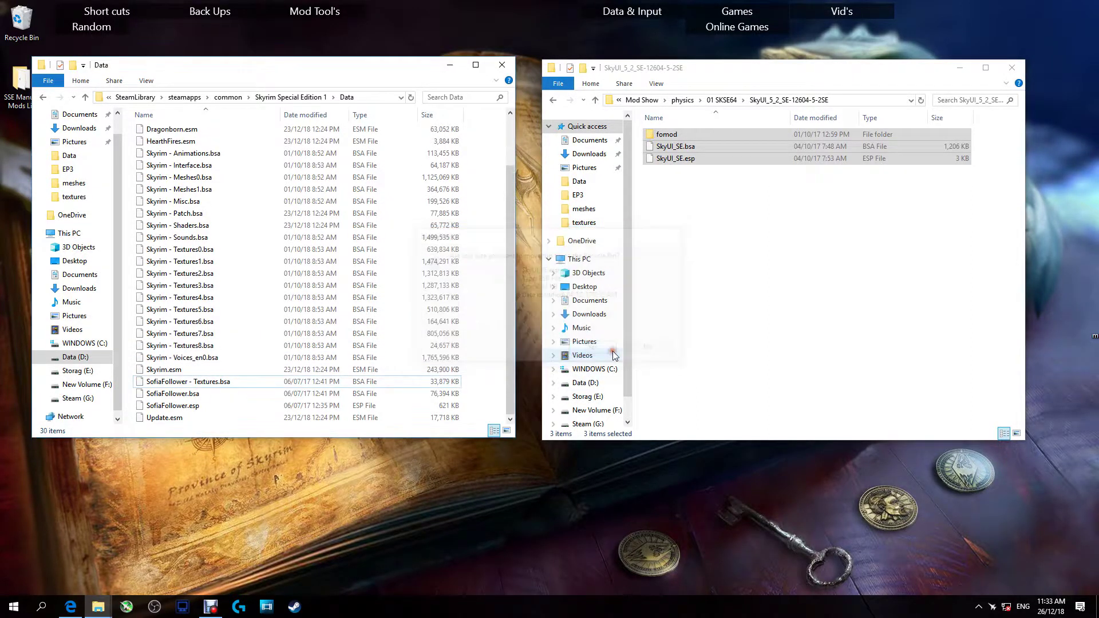
Go back to the Skyrim Special Edition 1 folder and copy SkyUI_SE.bsa and SkyUI_SE.esp from the SkyUI package into it.
{"action": "left_click", "coordinate": [43, 97]}
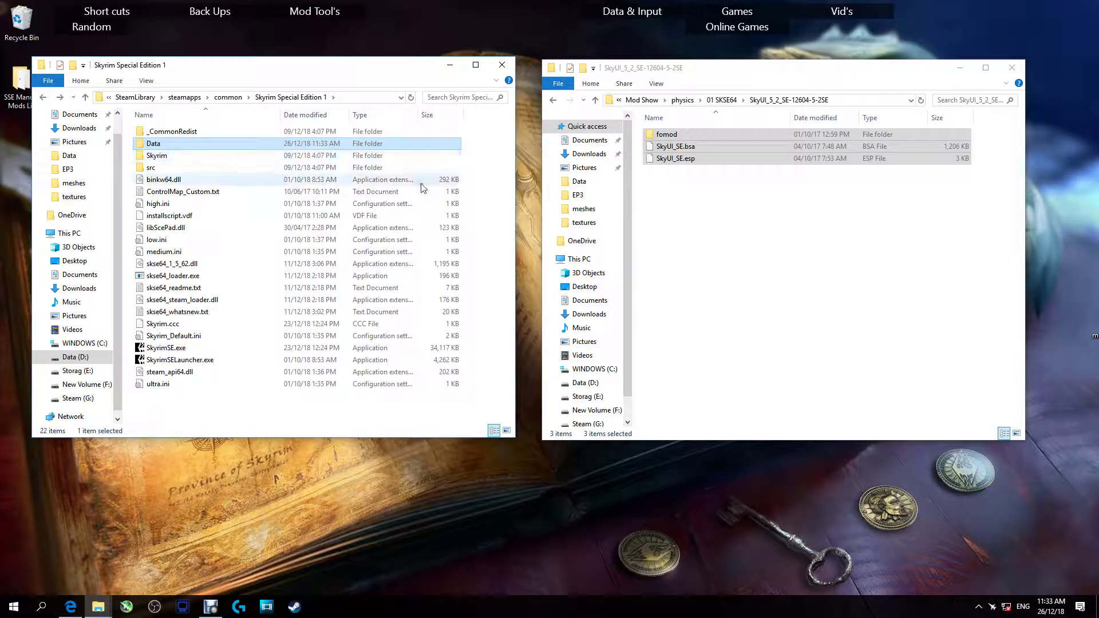
{"action": "left_click_drag", "start_coordinate": [687, 180], "coordinate": [219, 399]}
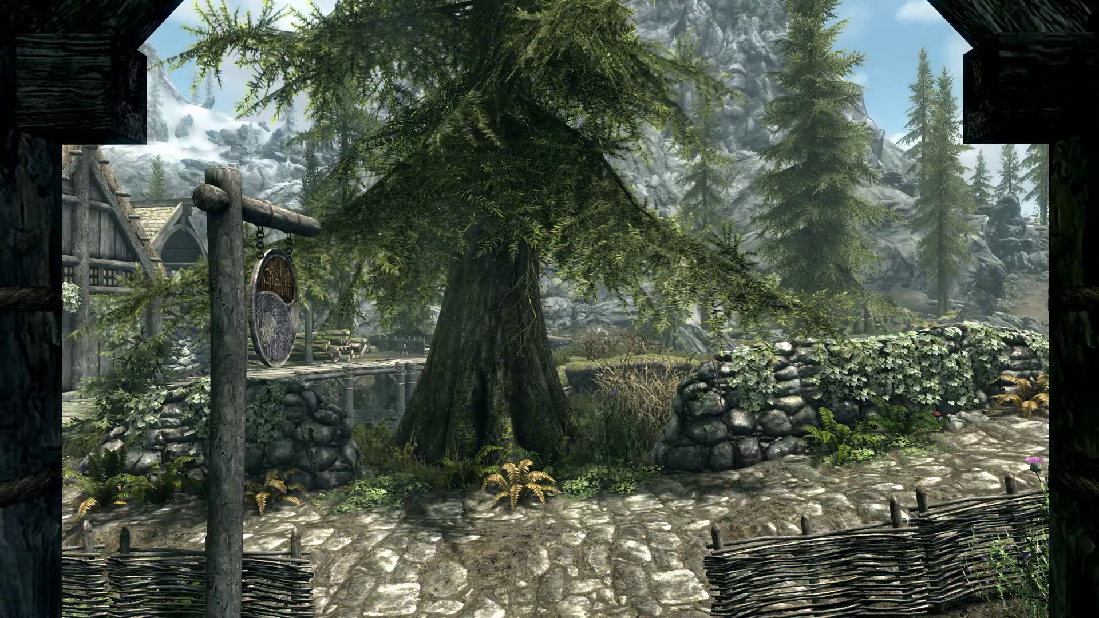
In the game, filter the inventory's full item list for "bo", clear the filter and close the inventory.
{"action": "key", "text": "i"}
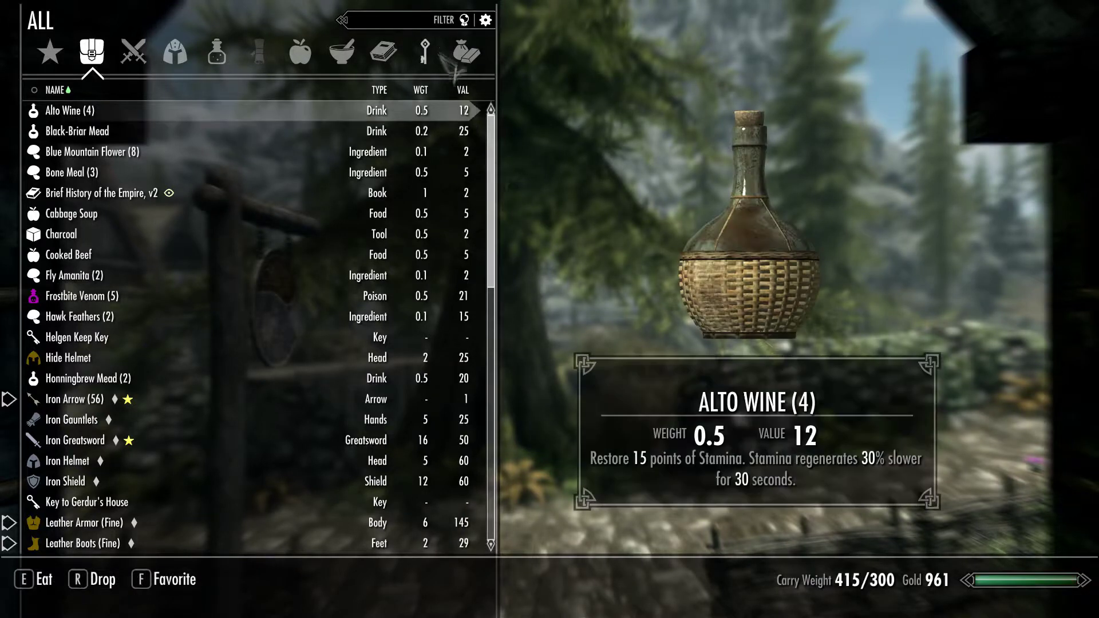
{"action": "left_click", "coordinate": [441, 23]}
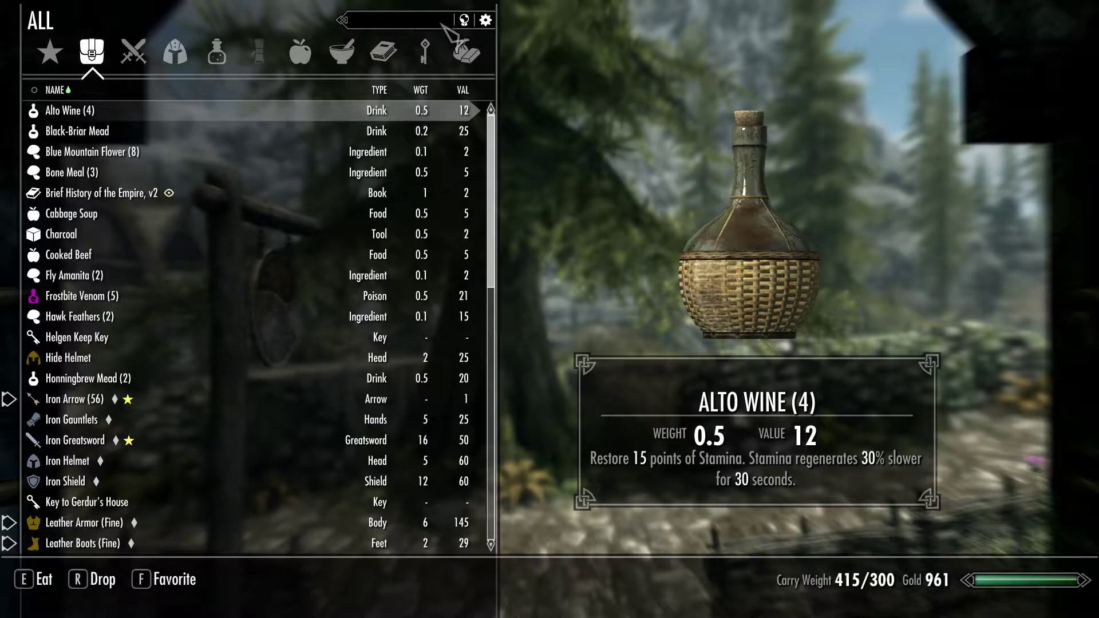
{"action": "type", "text": "bo"}
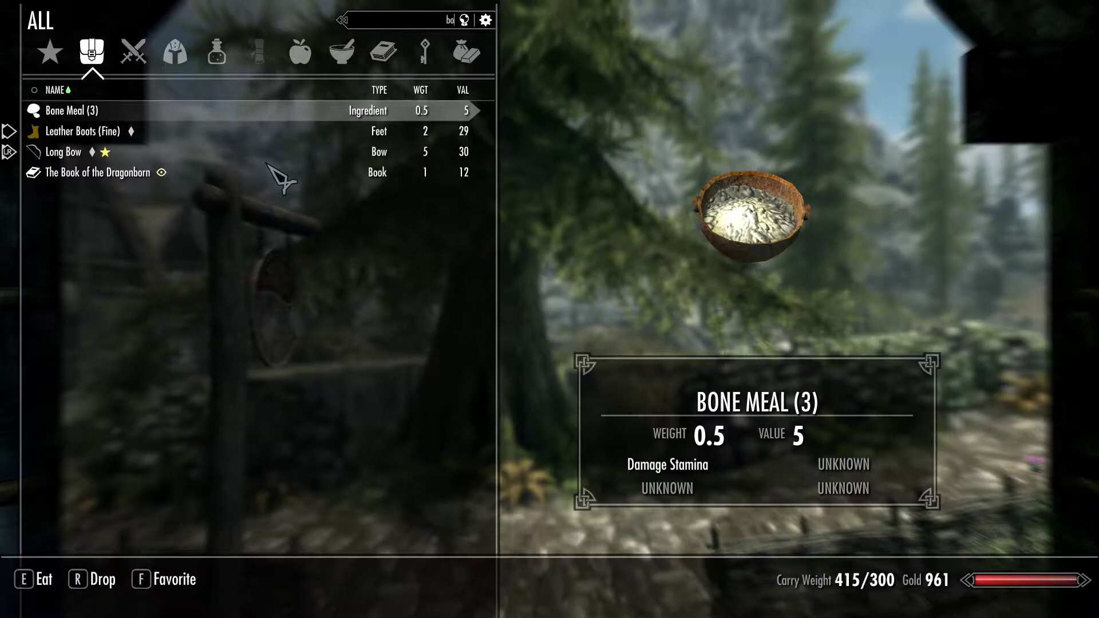
{"action": "key", "text": "BackSpace"}
{"action": "key", "text": "BackSpace"}
{"action": "key", "text": "Down"}
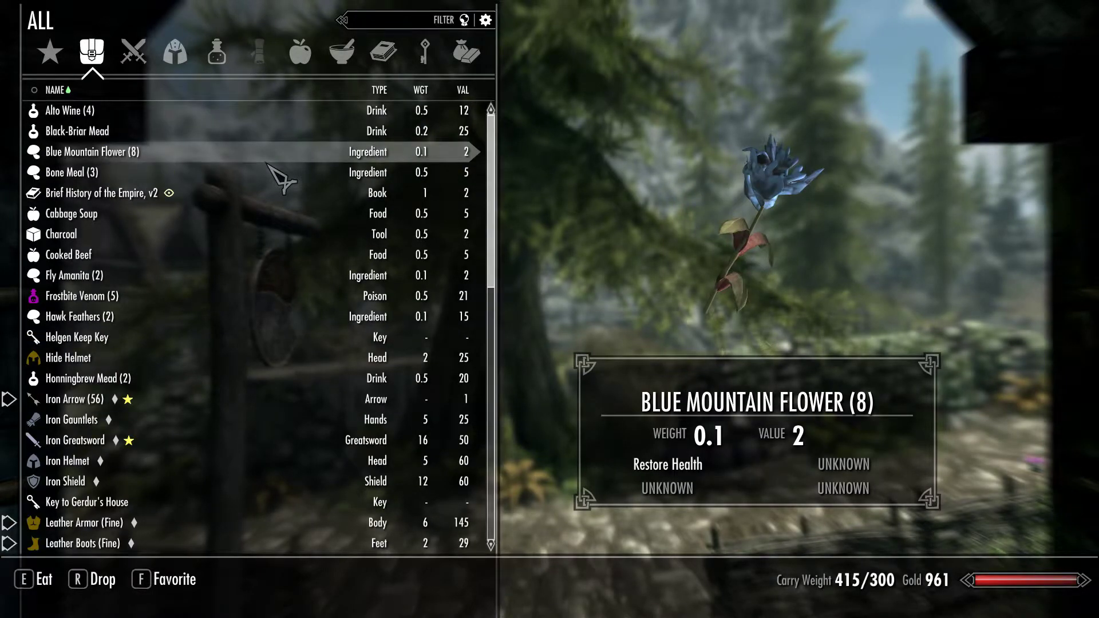
{"action": "key", "text": "Tab"}
Open the world map's Find Location list, filter it for "mo" and clear the text.
{"action": "key", "text": "m"}
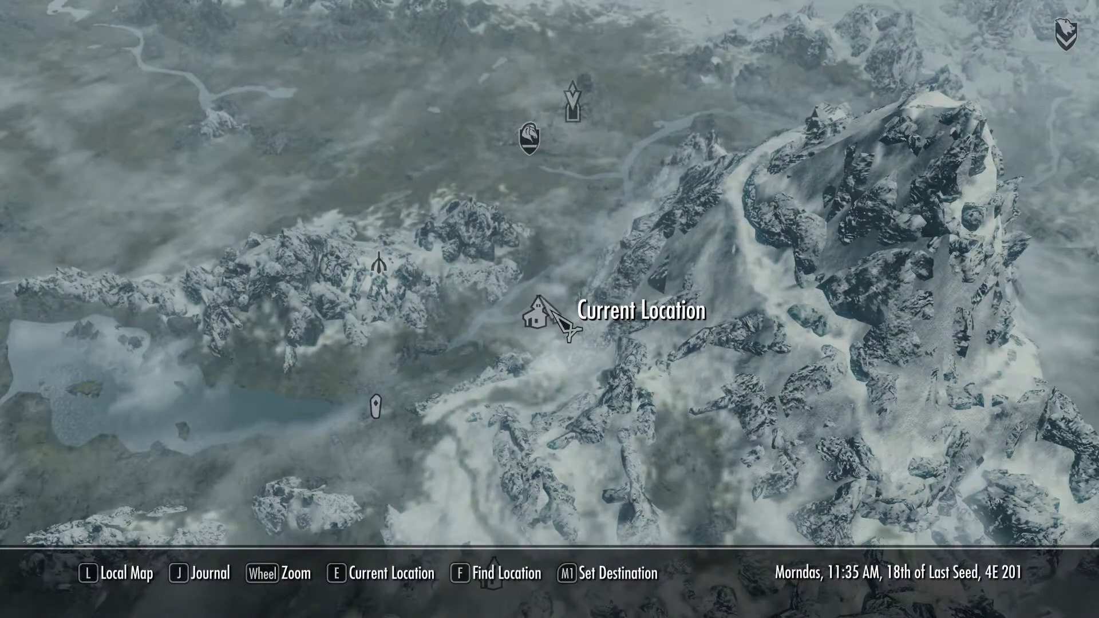
{"action": "key", "text": "f"}
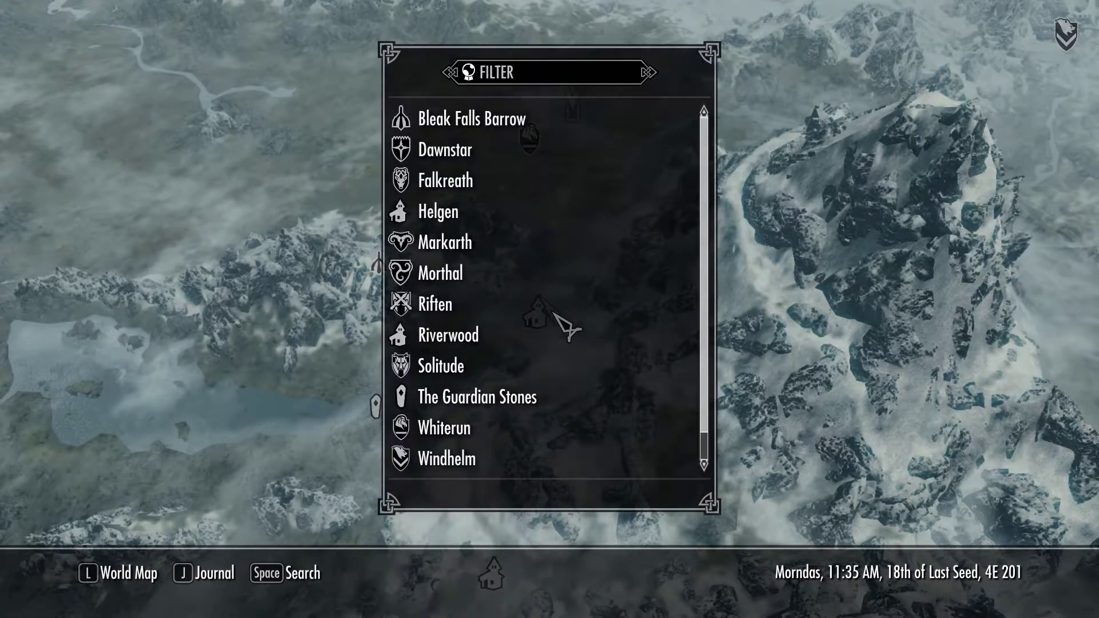
{"action": "left_click", "coordinate": [494, 81]}
{"action": "type", "text": "mo"}
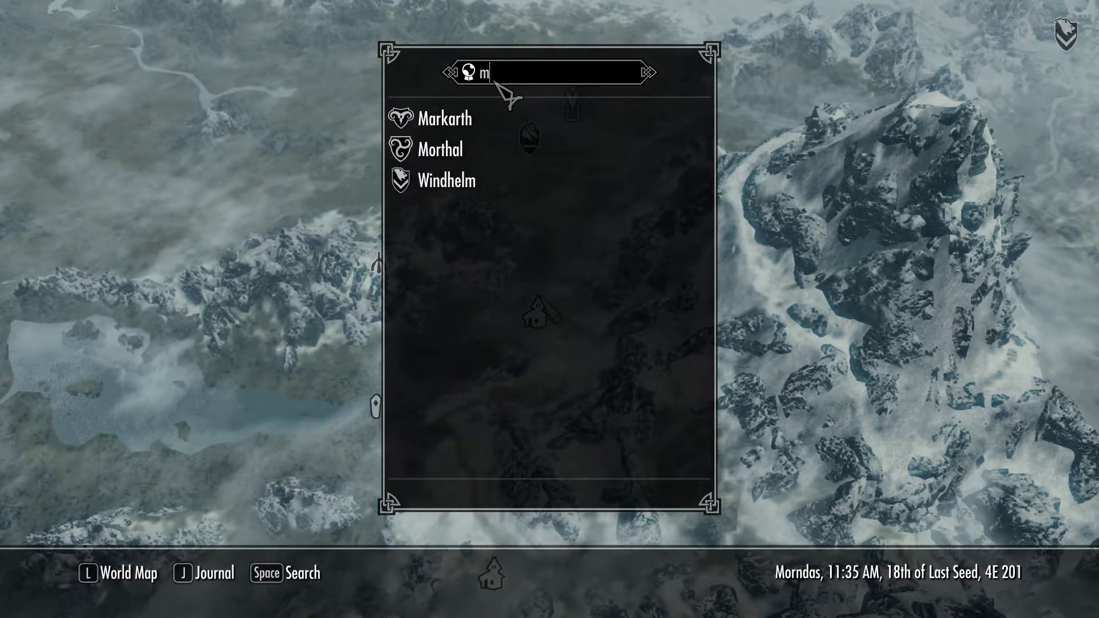
{"action": "key", "text": "BackSpace"}
{"action": "key", "text": "BackSpace"}
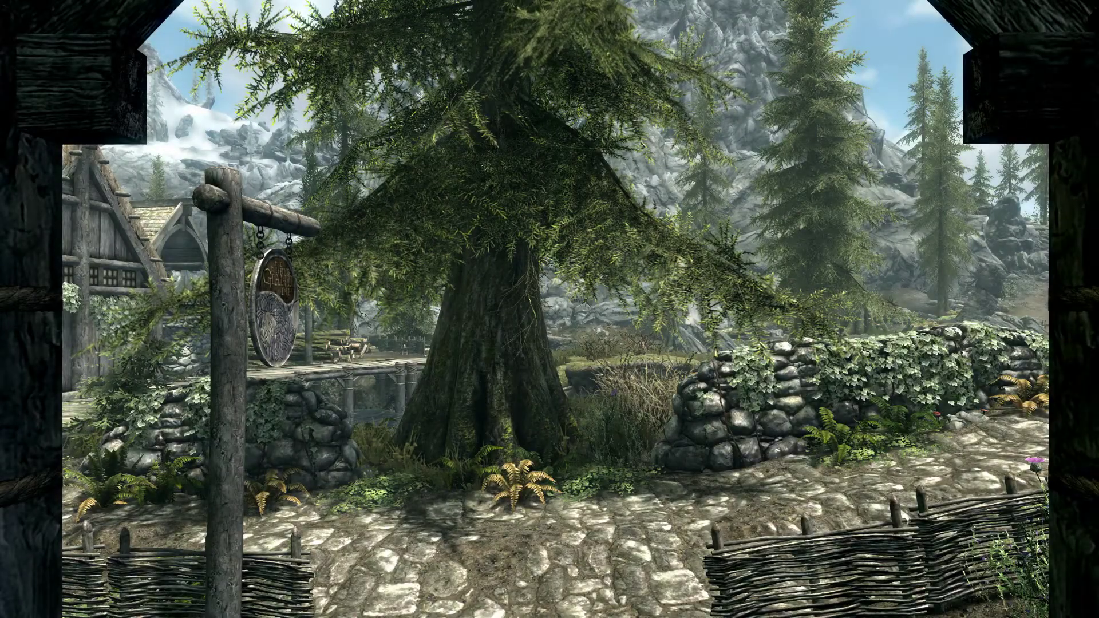
Open the journal's System page and quit the game to the desktop.
{"action": "key", "text": "j"}
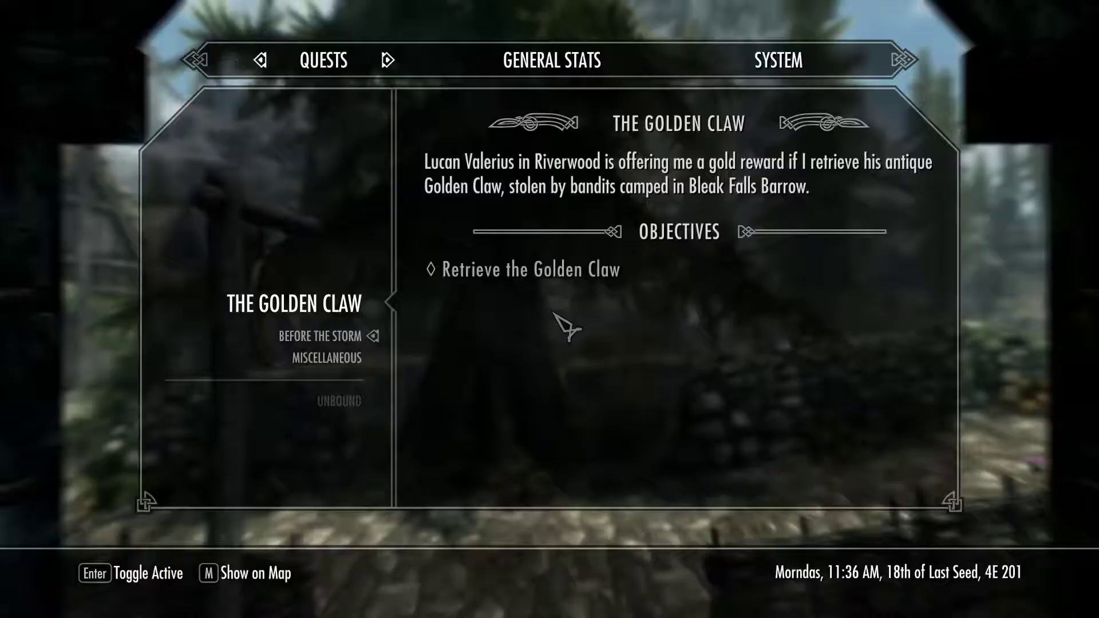
{"action": "left_click", "coordinate": [799, 60]}
{"action": "left_click", "coordinate": [296, 425]}
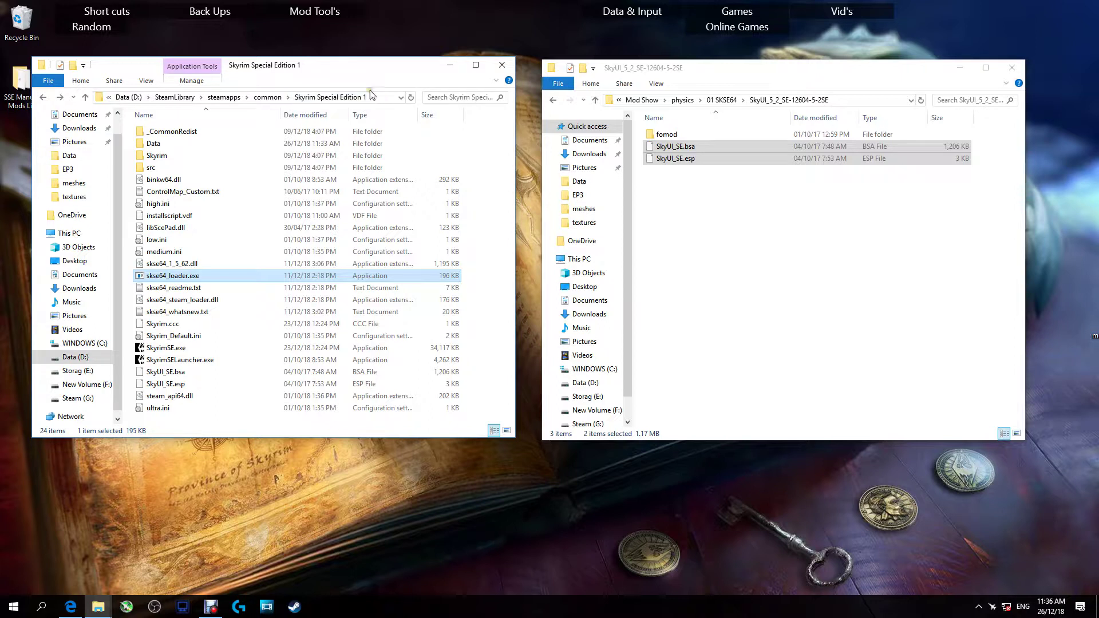
Search the Skyrim Special Edition 1 folder for "skyui", delete the found SkyUI_SE.esp and SkyUI_SE.bsa, and return to the folder.
{"action": "left_click", "coordinate": [428, 96]}
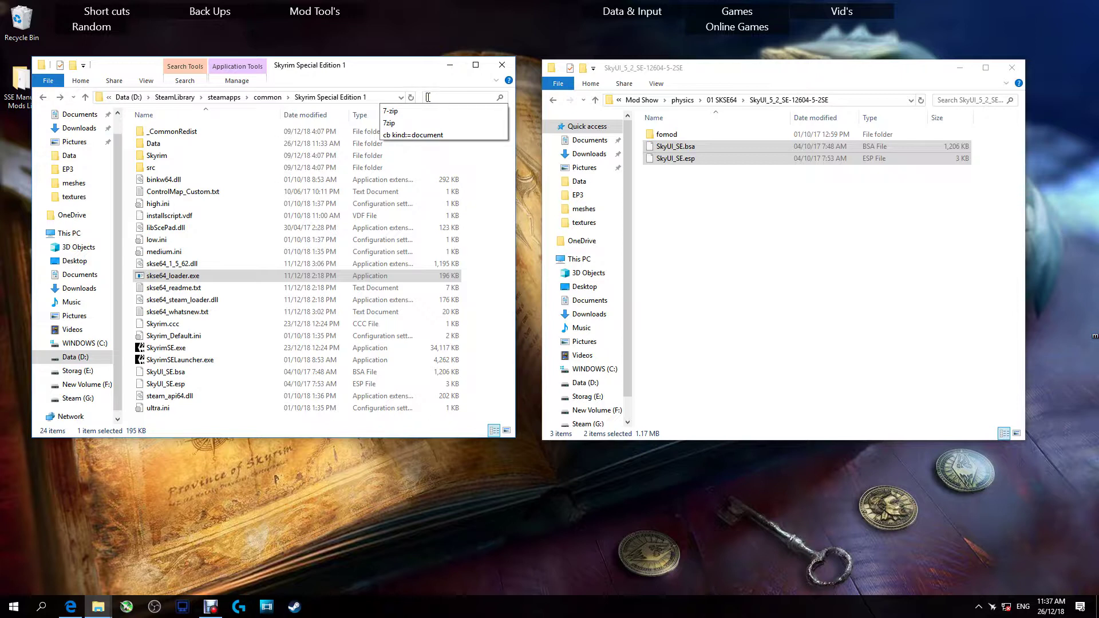
{"action": "left_click", "coordinate": [418, 102]}
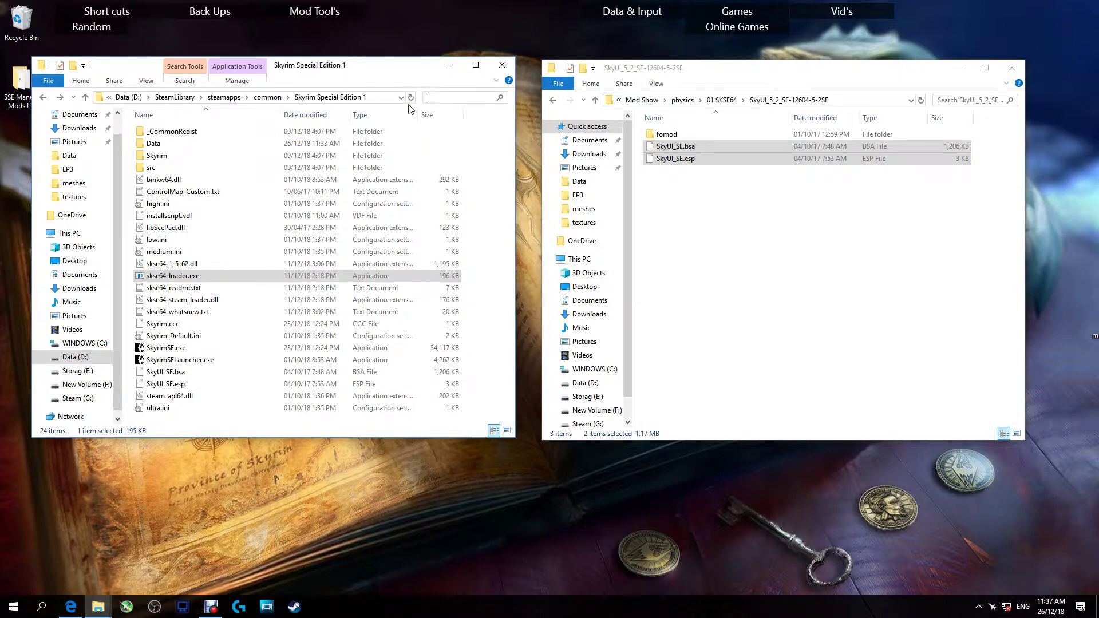
{"action": "type", "text": "sky"}
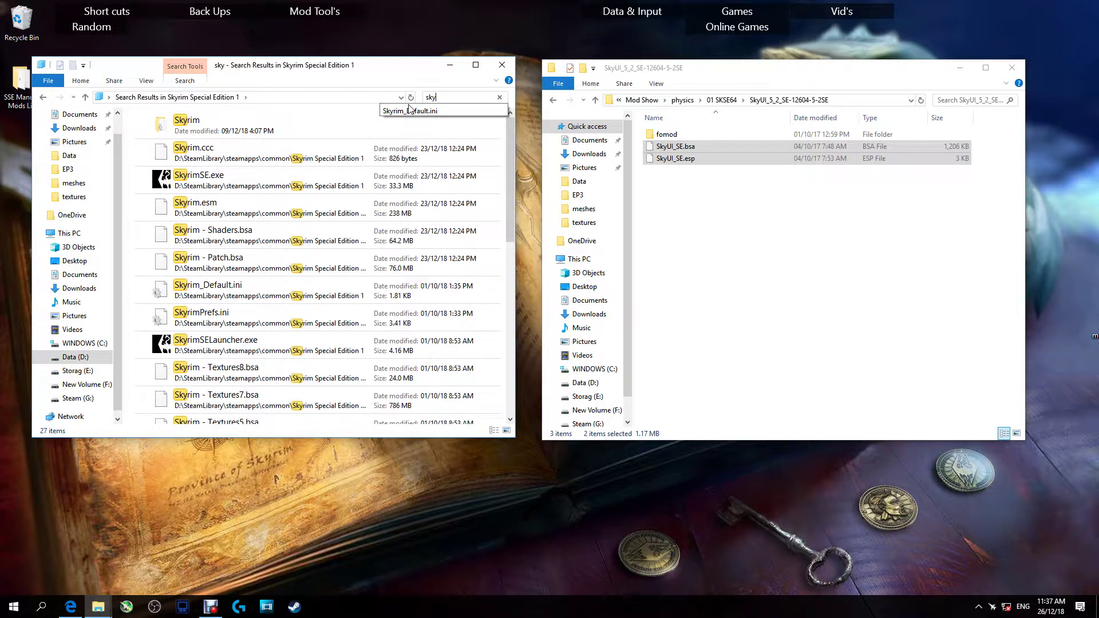
{"action": "type", "text": "ui"}
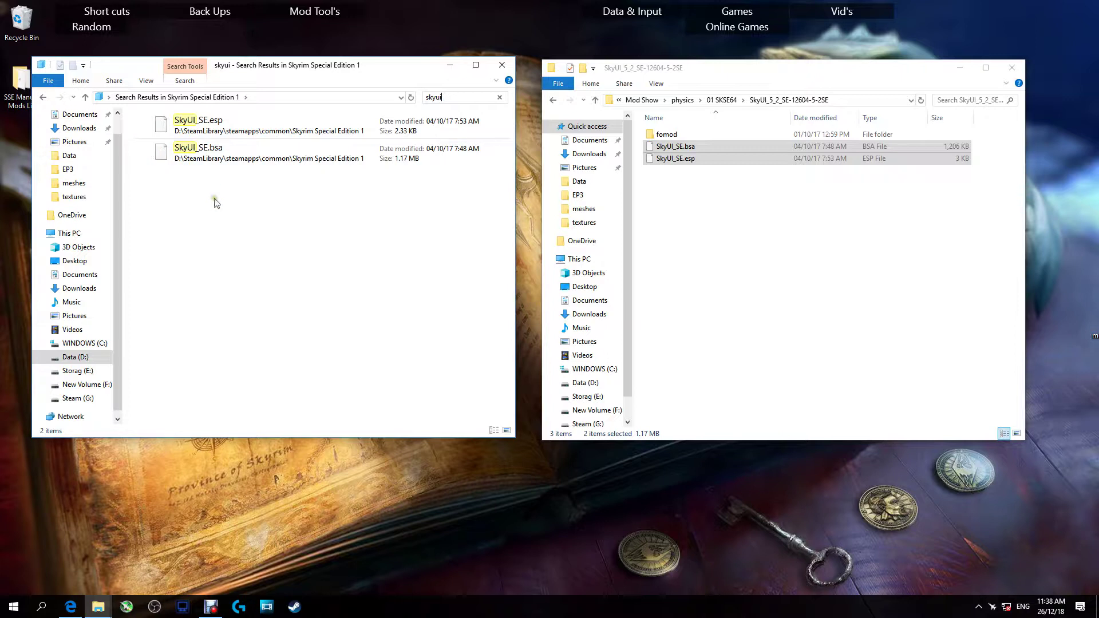
{"action": "left_click_drag", "start_coordinate": [214, 183], "coordinate": [213, 130]}
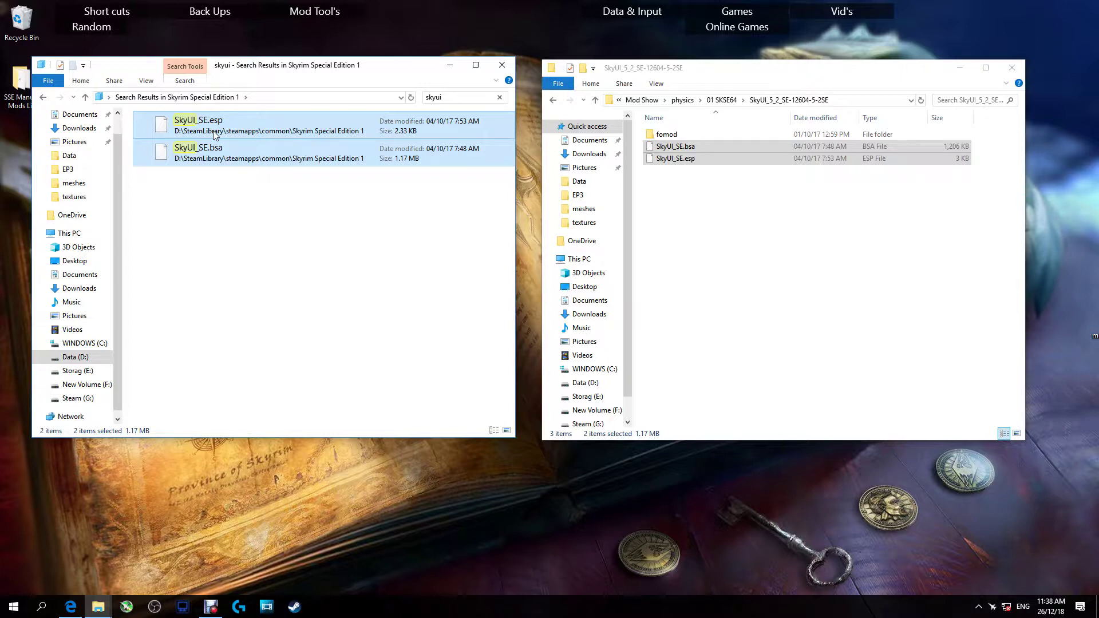
{"action": "key", "text": "Delete"}
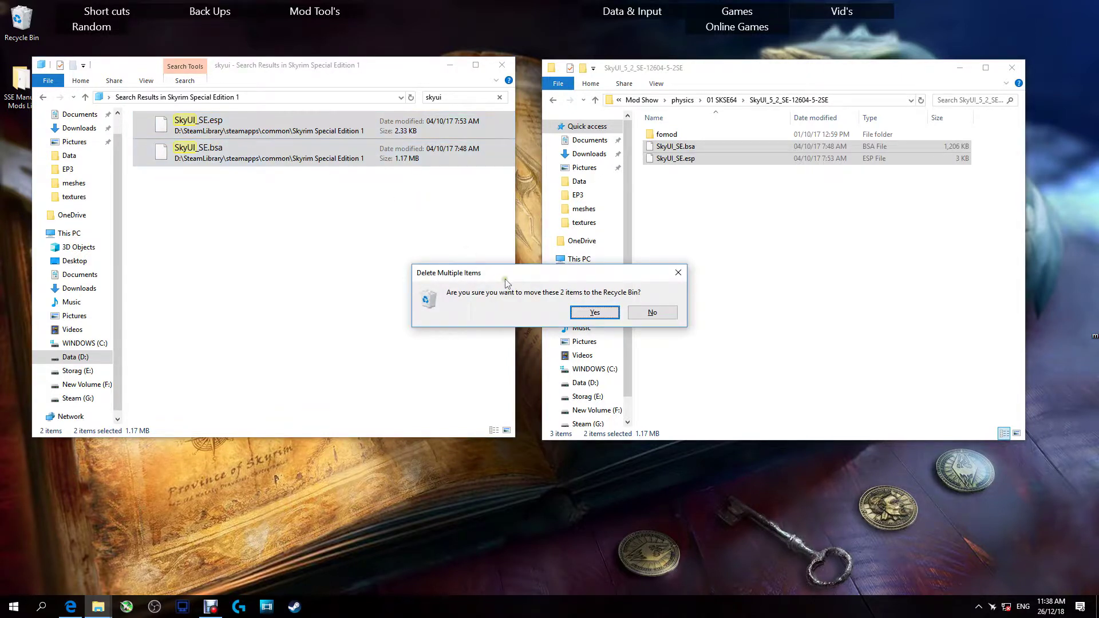
{"action": "left_click", "coordinate": [594, 312]}
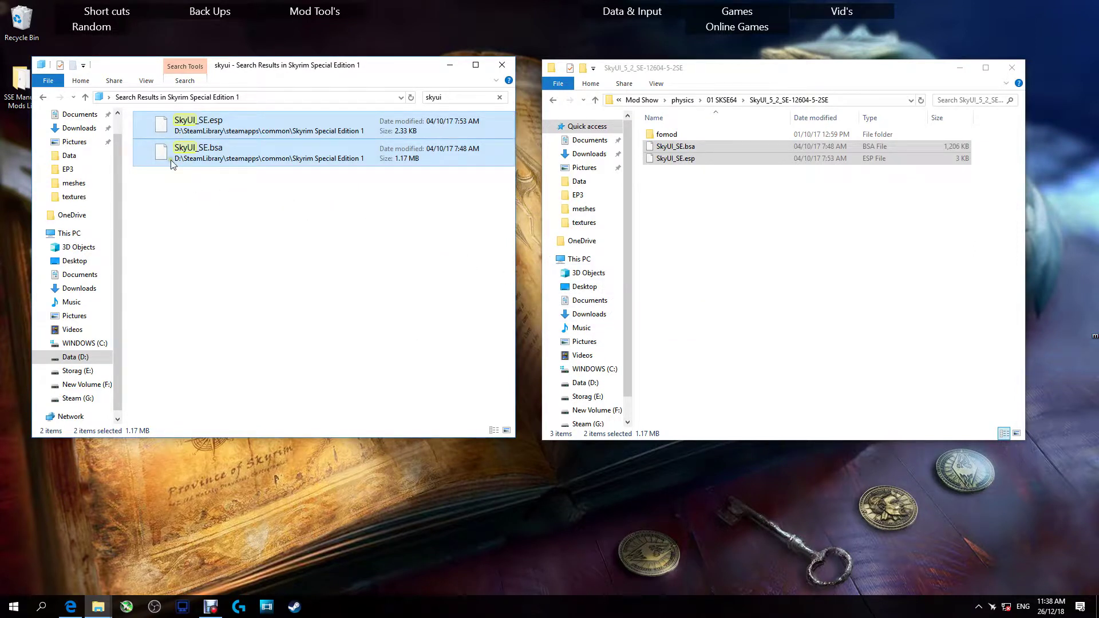
{"action": "left_click", "coordinate": [43, 98]}
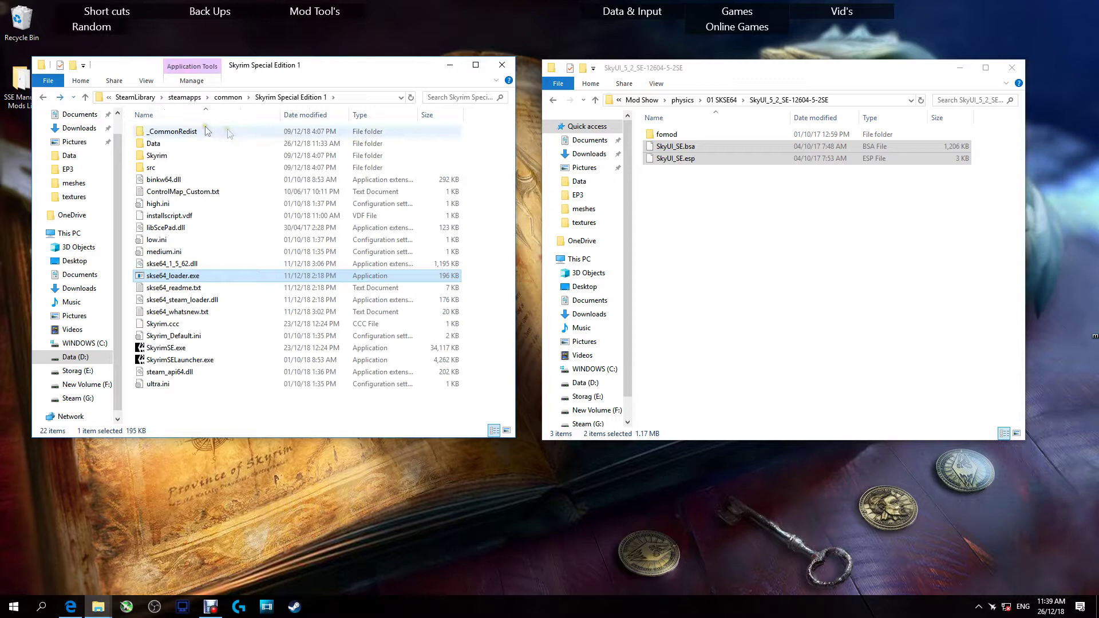
Repeat the "skyui" search in the game folder to check for leftover files, and leave the results.
{"action": "left_click", "coordinate": [453, 95]}
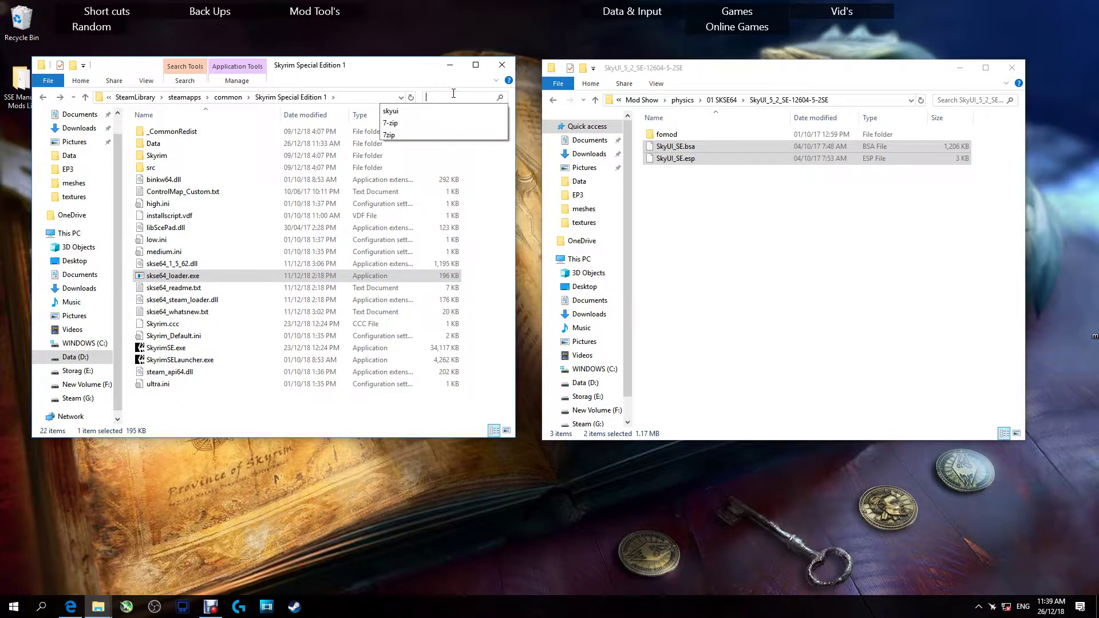
{"action": "type", "text": "sky"}
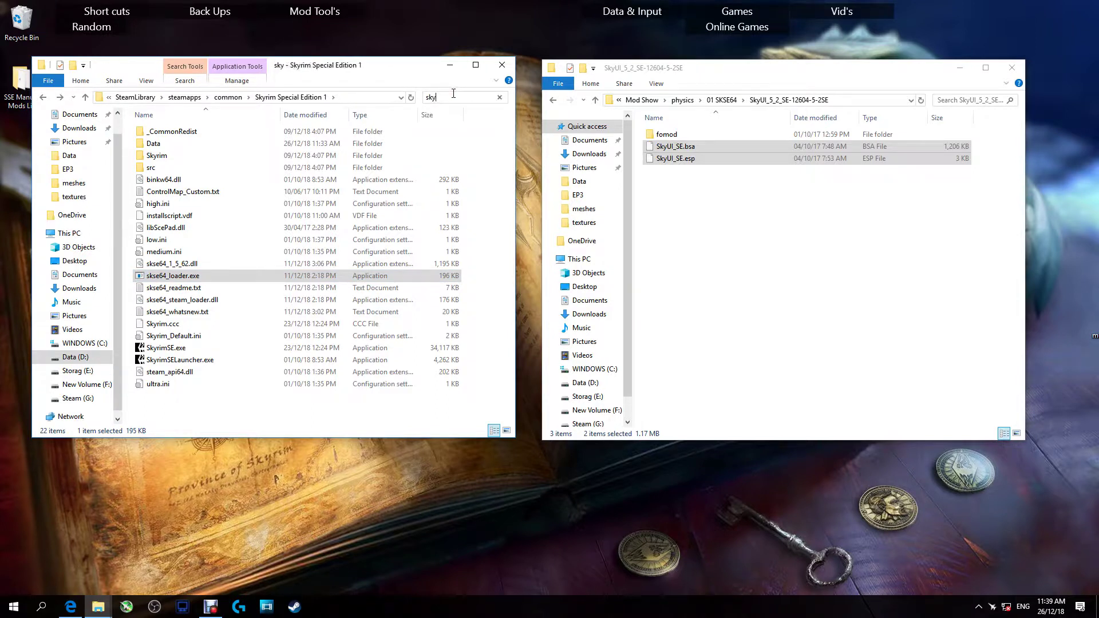
{"action": "type", "text": "ui"}
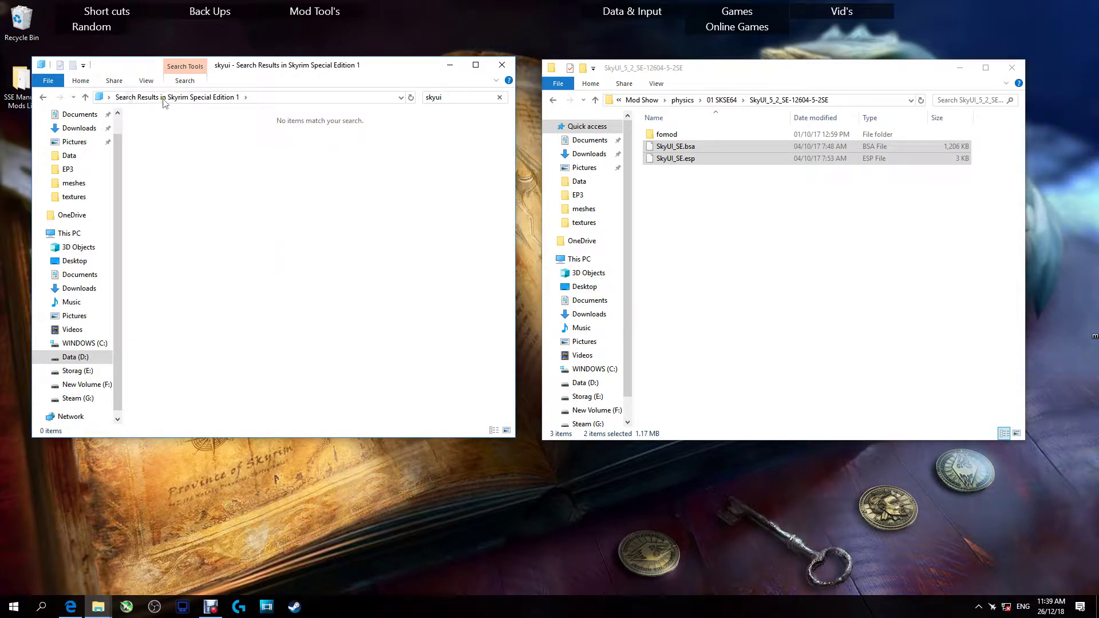
{"action": "left_click", "coordinate": [43, 97]}
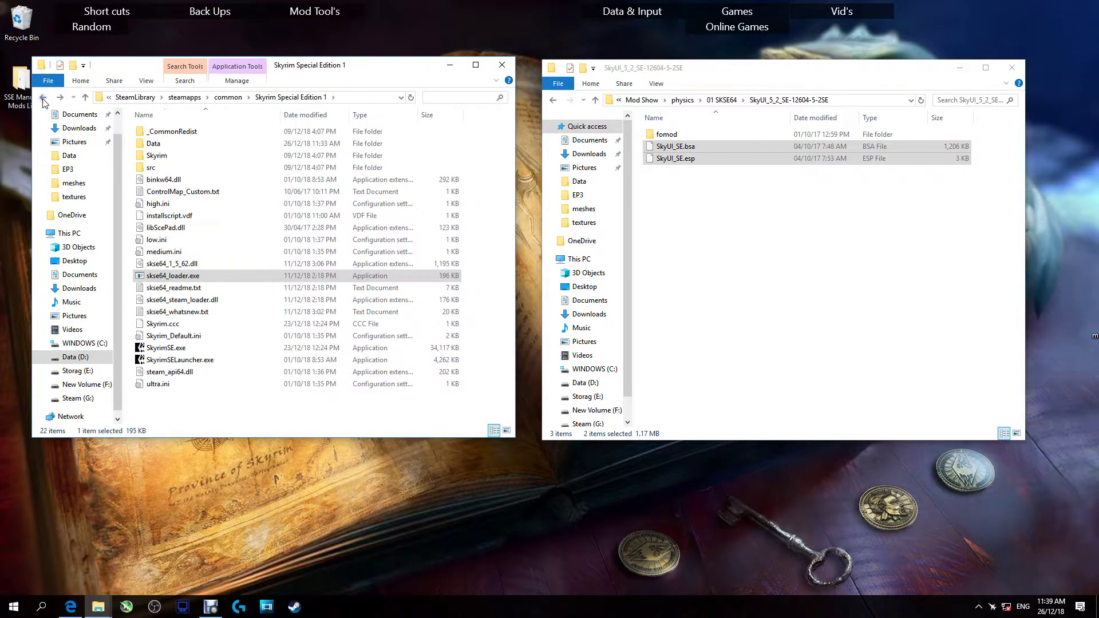
Copy fomod, SkyUI_SE.bsa and SkyUI_SE.esp from the SkyUI package into the opened Data folder, replacing the files already there.
{"action": "double_click", "coordinate": [154, 144]}
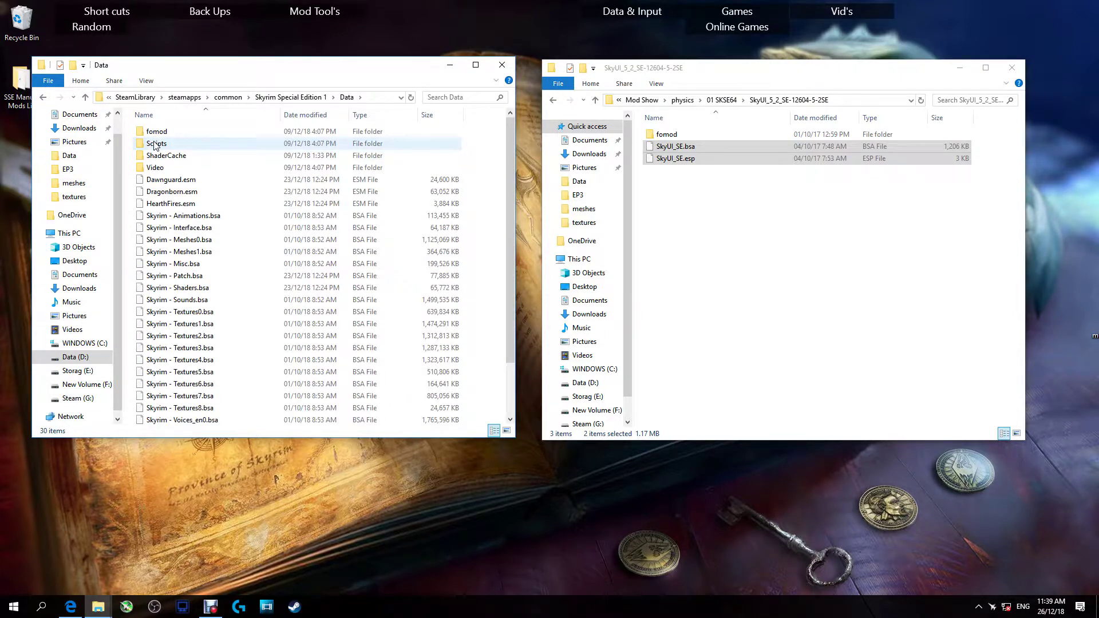
{"action": "left_click_drag", "start_coordinate": [676, 191], "coordinate": [362, 172]}
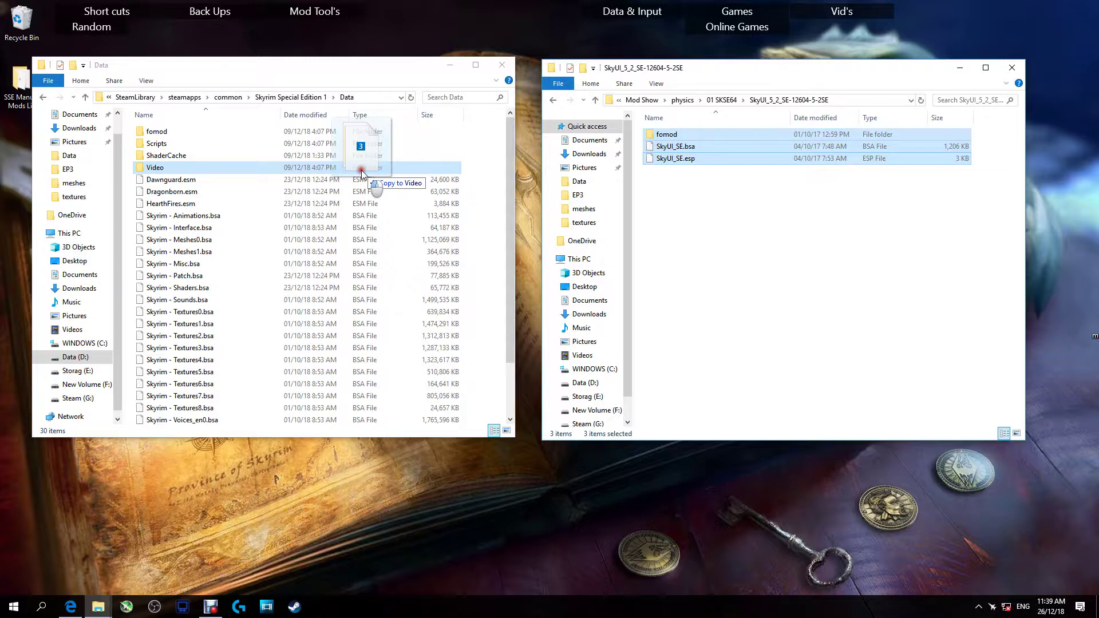
{"action": "left_click_drag", "start_coordinate": [361, 172], "coordinate": [385, 182]}
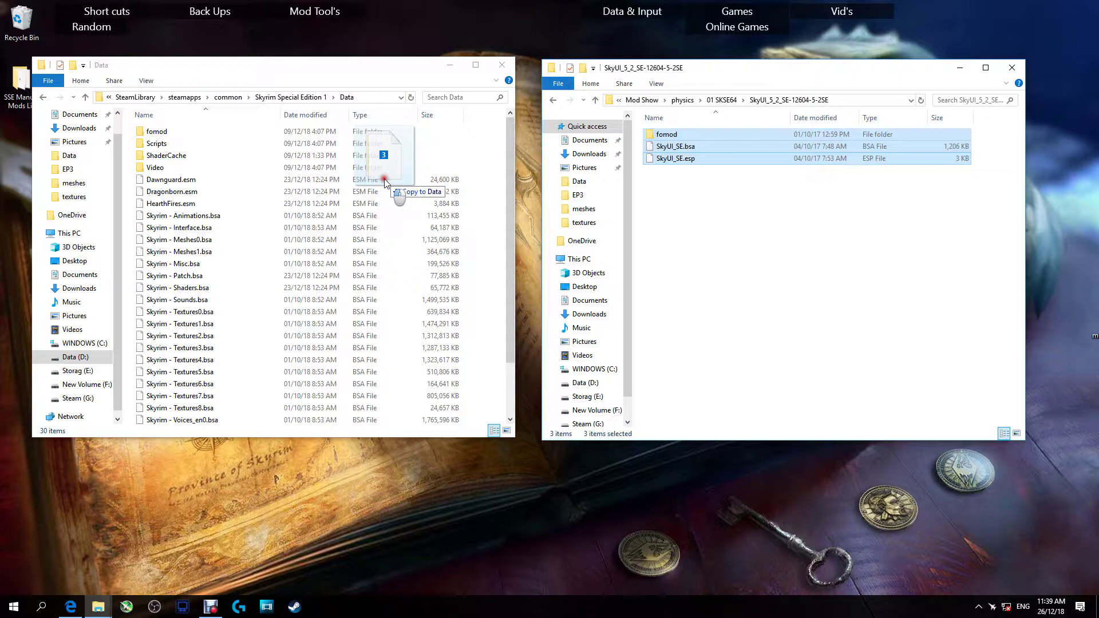
{"action": "left_click_drag", "start_coordinate": [385, 182], "coordinate": [385, 182]}
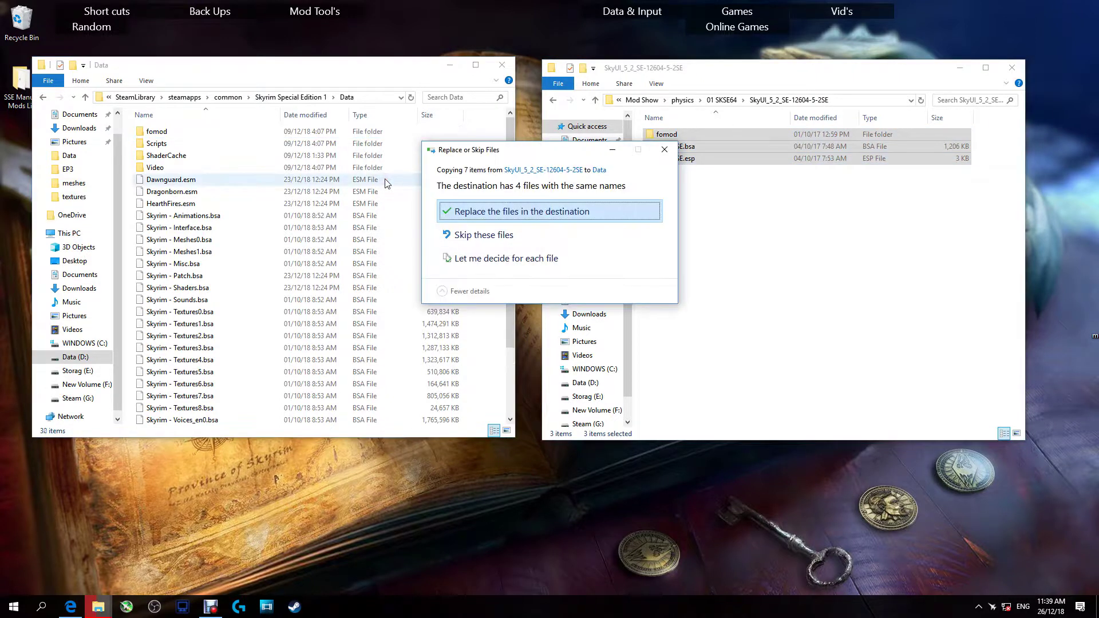
{"action": "left_click", "coordinate": [448, 211]}
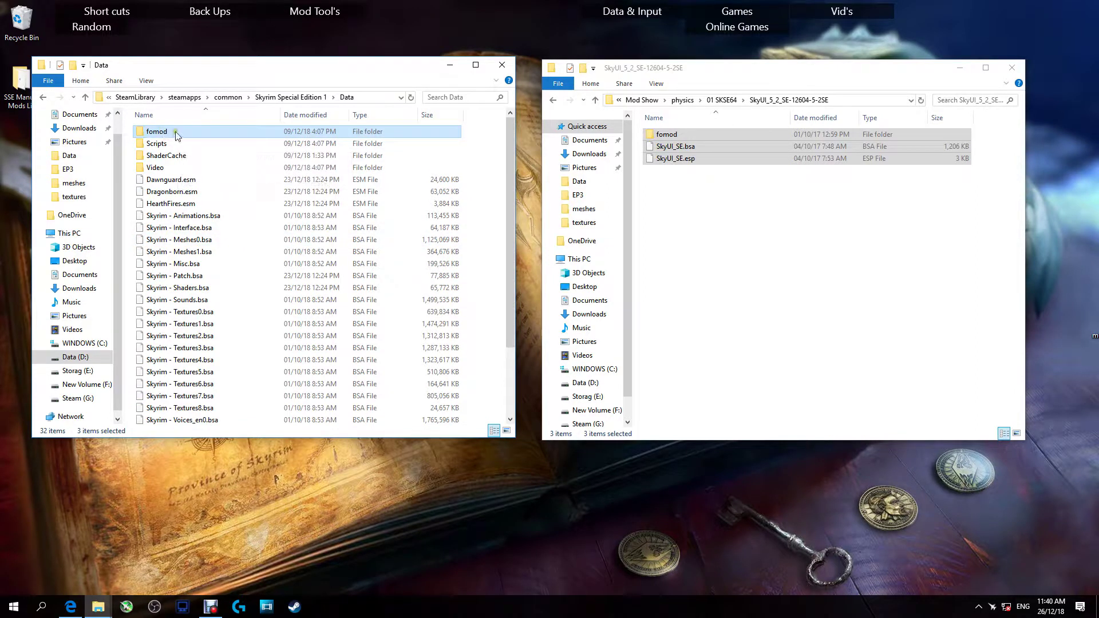
From the Skyrim Special Edition 1 folder, copy the three SkyUI items directly onto the Data folder, replacing the existing files.
{"action": "left_click", "coordinate": [298, 98]}
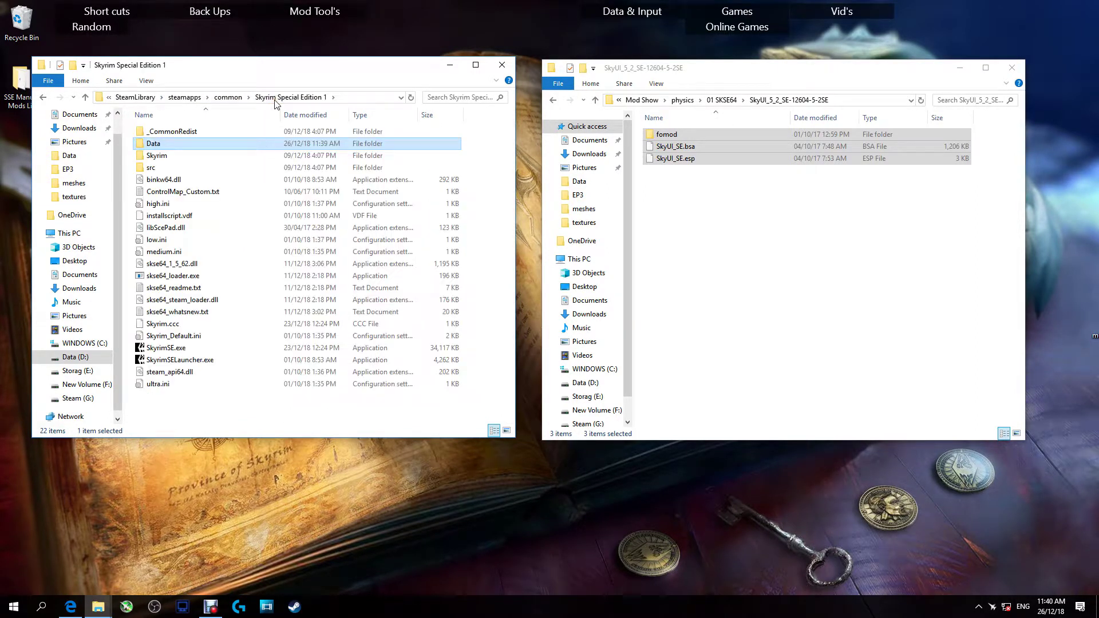
{"action": "left_click_drag", "start_coordinate": [700, 161], "coordinate": [167, 141]}
{"action": "left_click", "coordinate": [461, 206]}
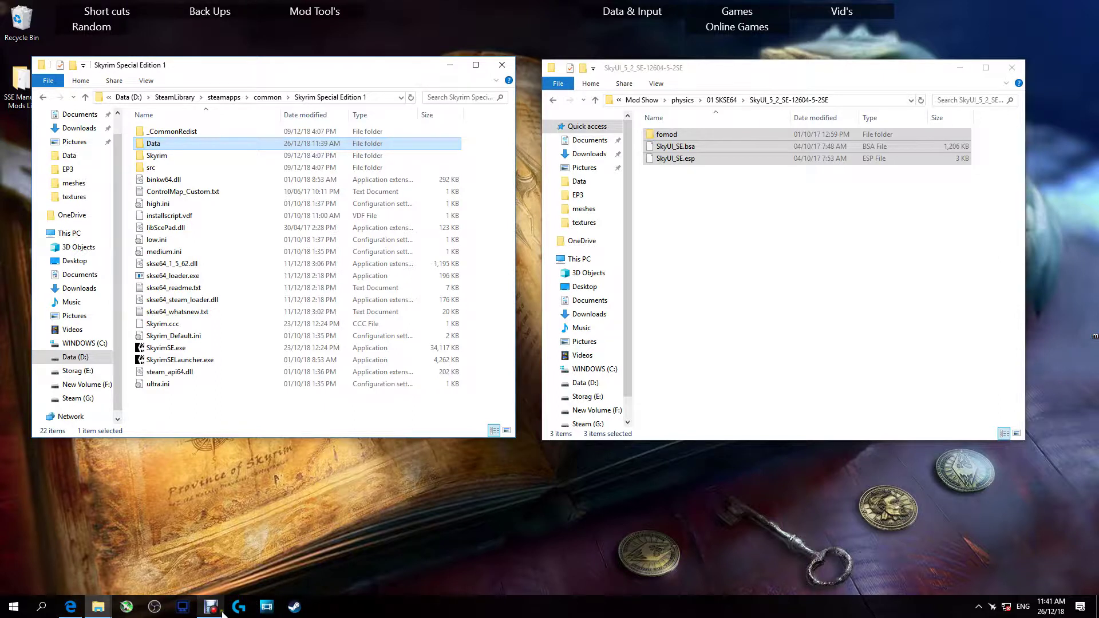
Switch to Steam and show the game library with The Elder Scrolls V: Skyrim Special Edition.
{"action": "left_click", "coordinate": [294, 606]}
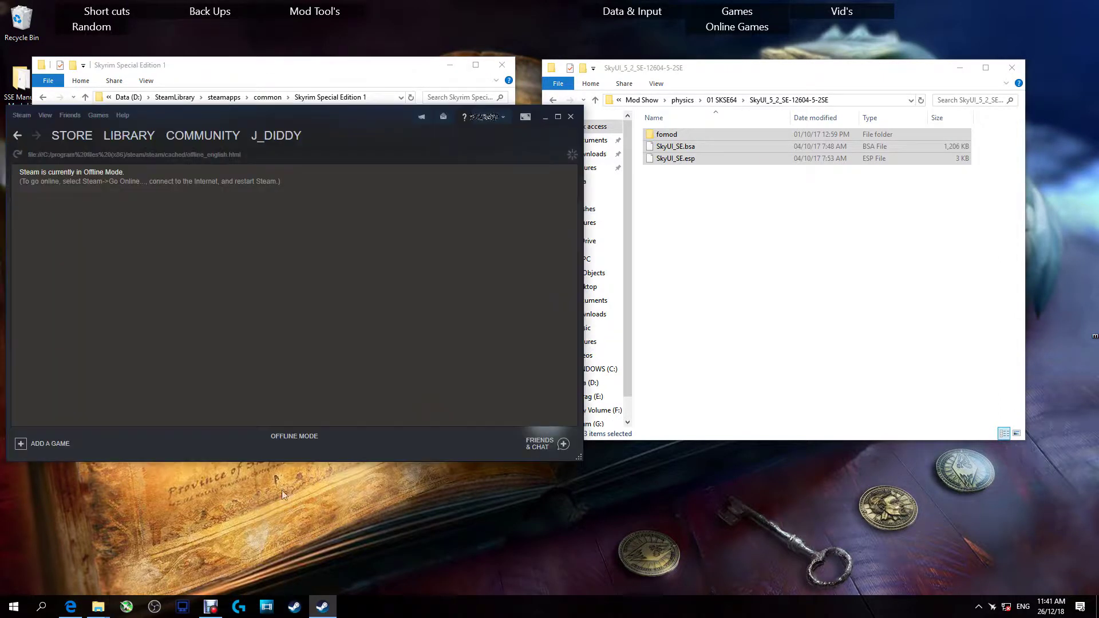
{"action": "left_click", "coordinate": [143, 136]}
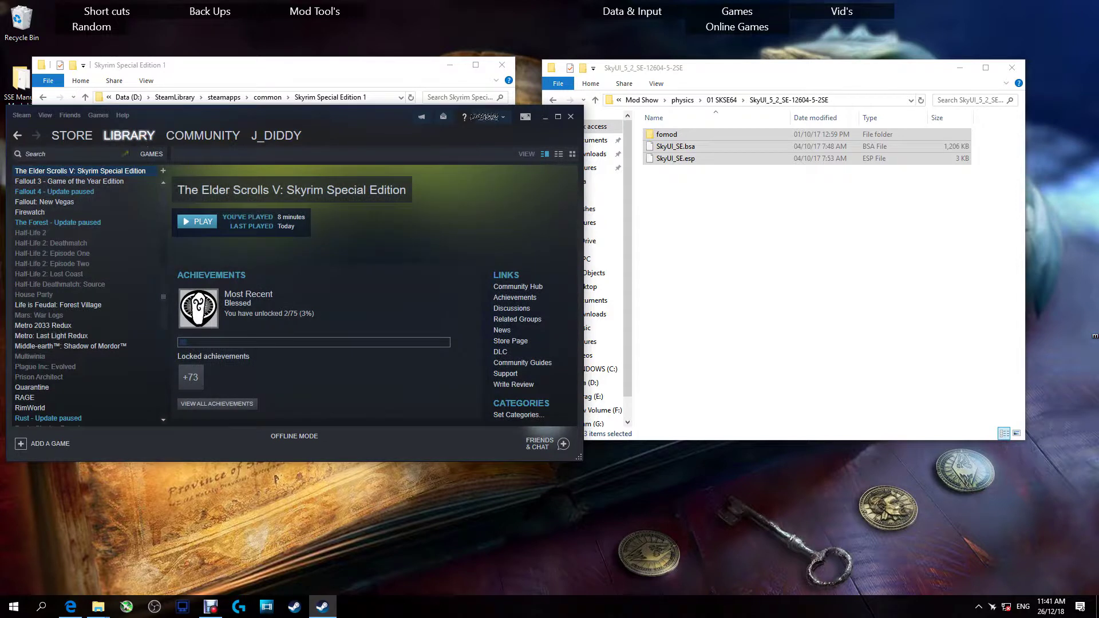
Launch Fallout 3 - Game of the Year Edition from the library, dismiss the compatibility notice and bring up its launcher.
{"action": "scroll", "coordinate": [72, 215], "scroll_direction": "up", "scroll_amount": 1}
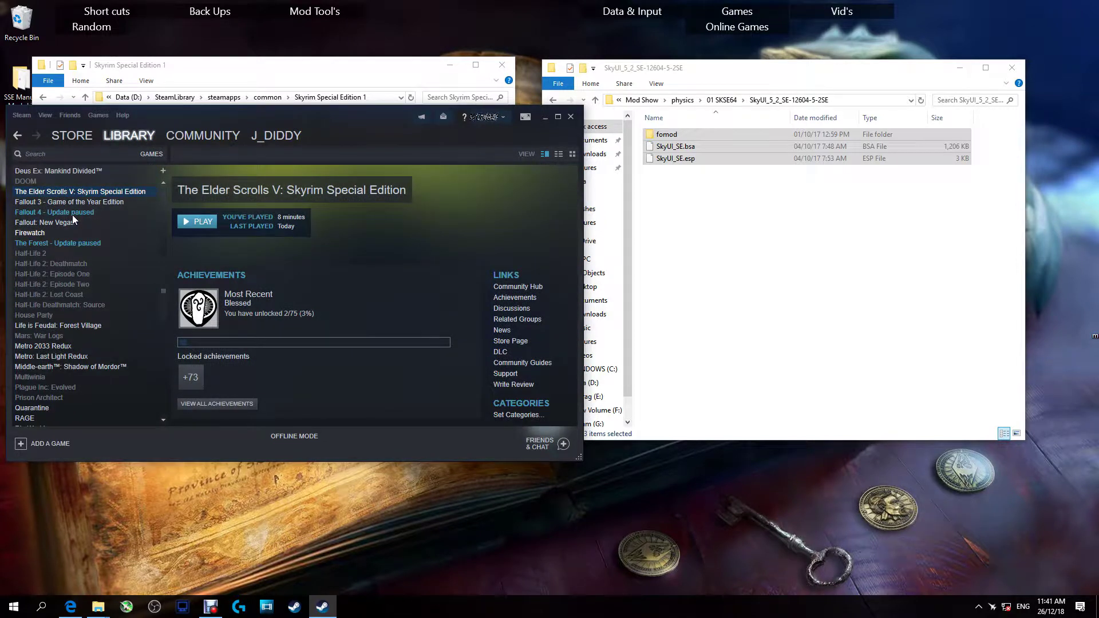
{"action": "left_click", "coordinate": [63, 202]}
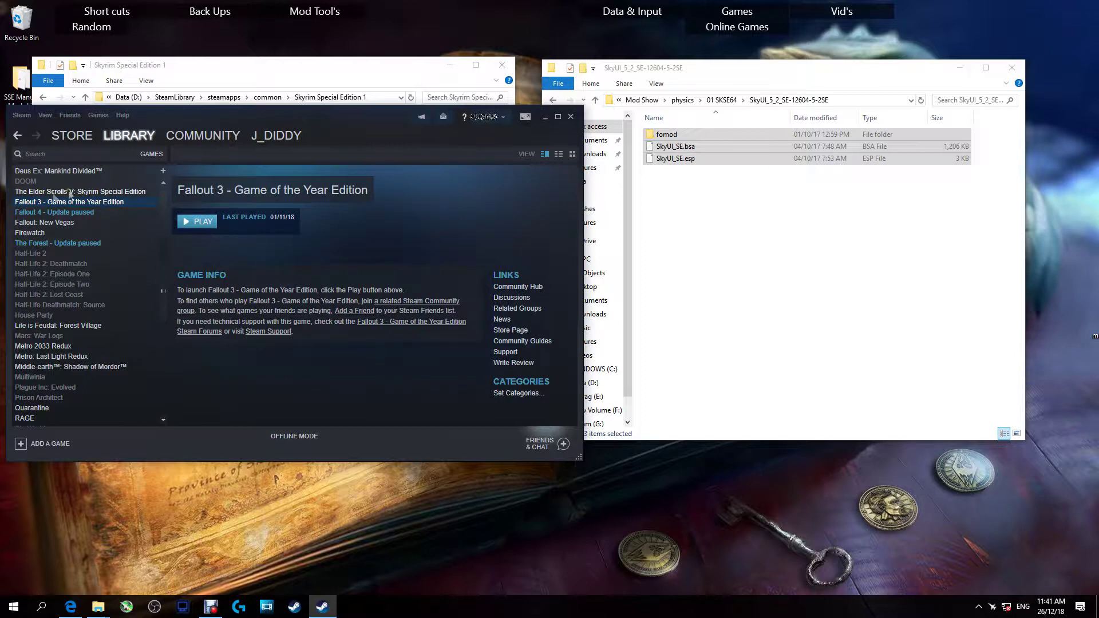
{"action": "left_click", "coordinate": [185, 221]}
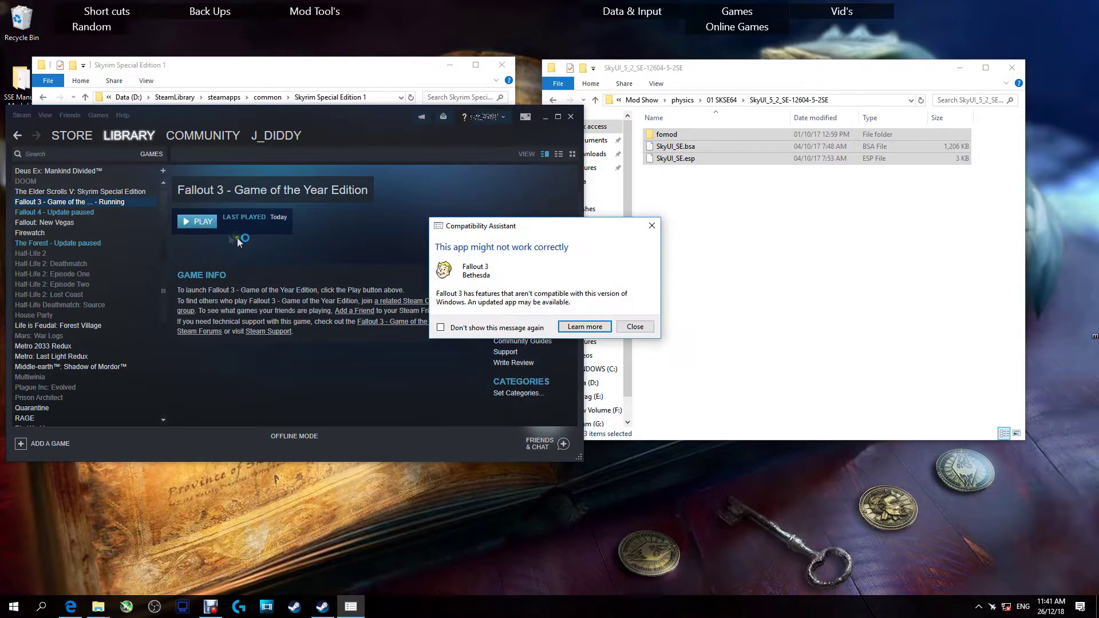
{"action": "left_click", "coordinate": [628, 331]}
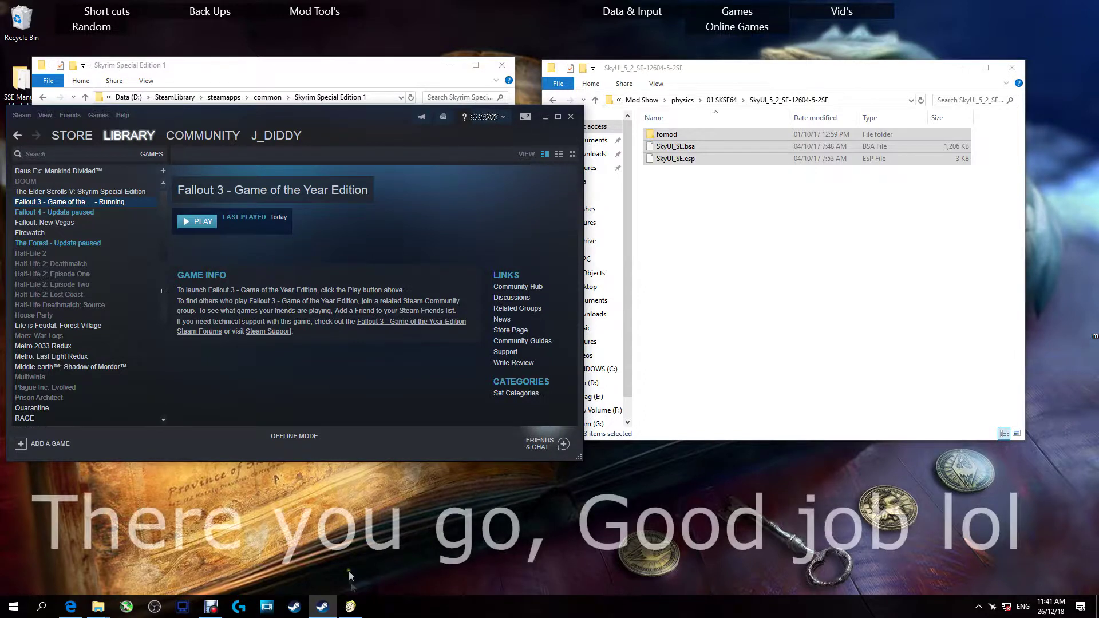
{"action": "left_click", "coordinate": [350, 606]}
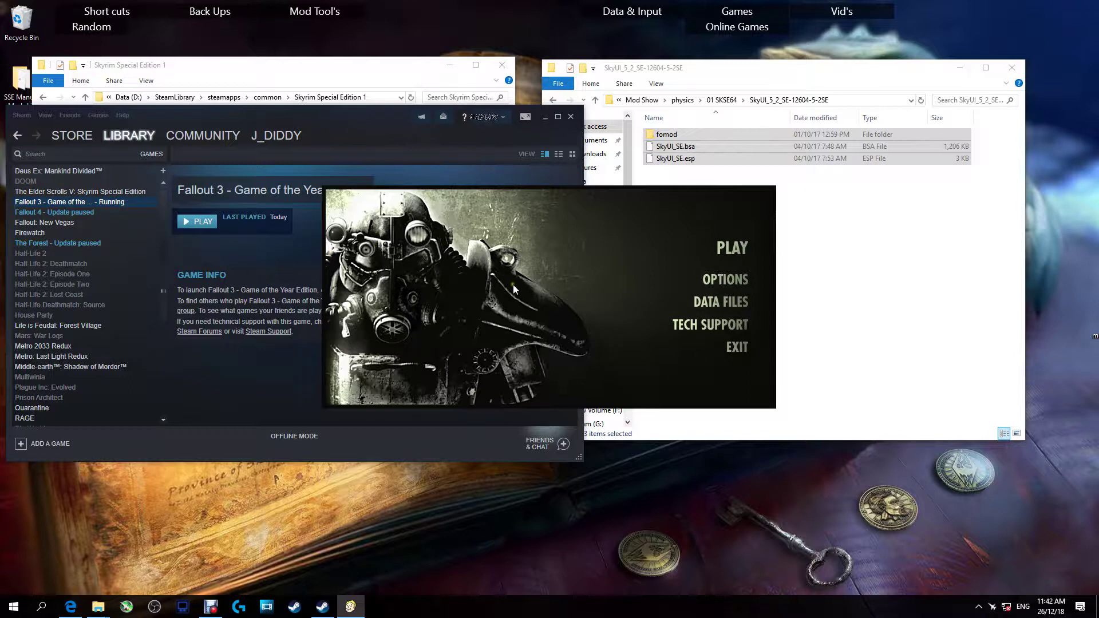
Turn on Load Loose Files in the Fallout 3 launcher's data files, and exit the launcher and Steam.
{"action": "left_click", "coordinate": [727, 301]}
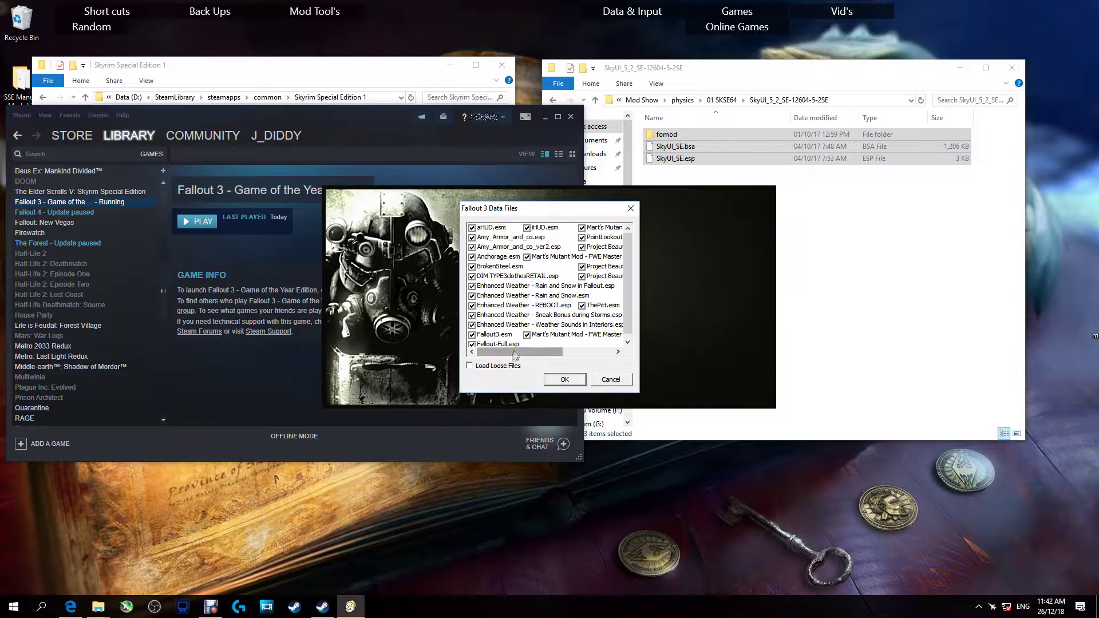
{"action": "left_click_drag", "start_coordinate": [512, 355], "coordinate": [503, 334]}
{"action": "scroll", "coordinate": [505, 325], "scroll_direction": "down", "scroll_amount": 2}
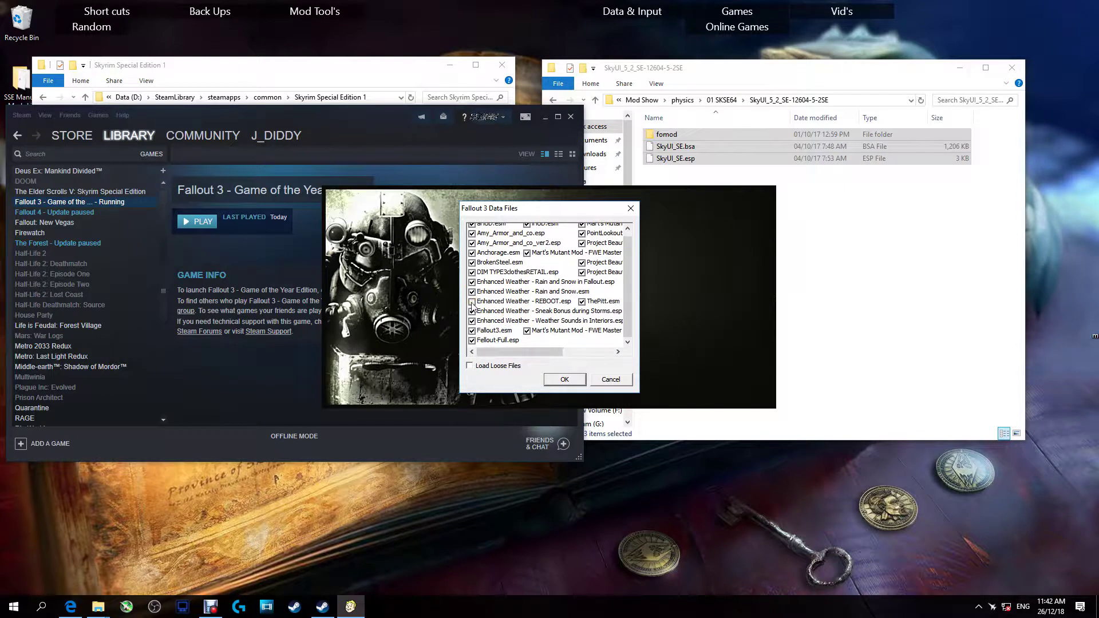
{"action": "left_click", "coordinate": [471, 366]}
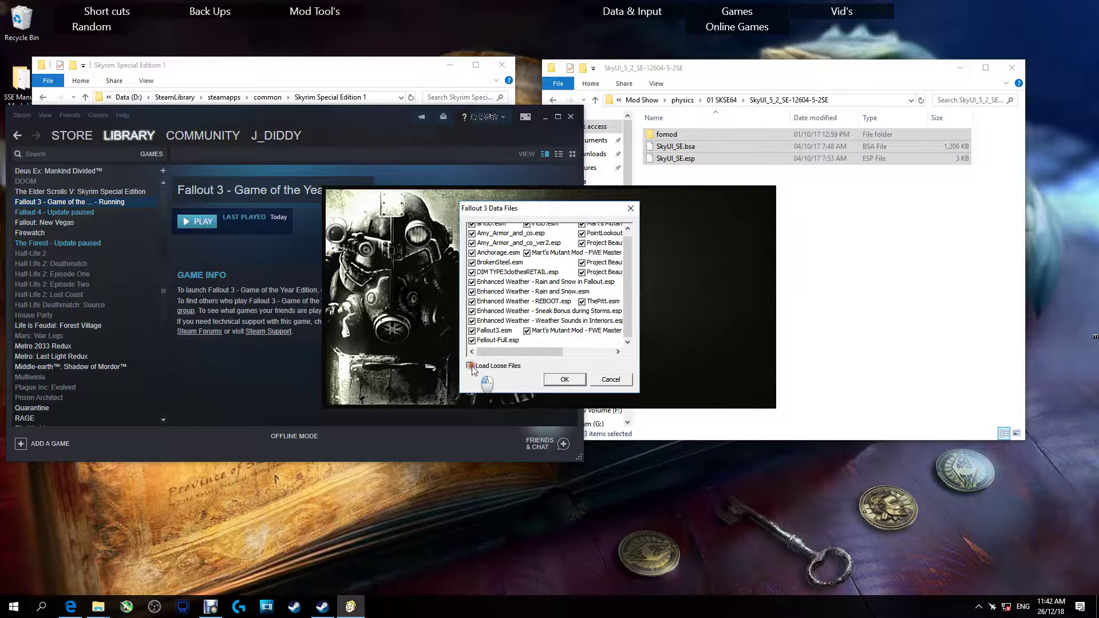
{"action": "left_click", "coordinate": [561, 382]}
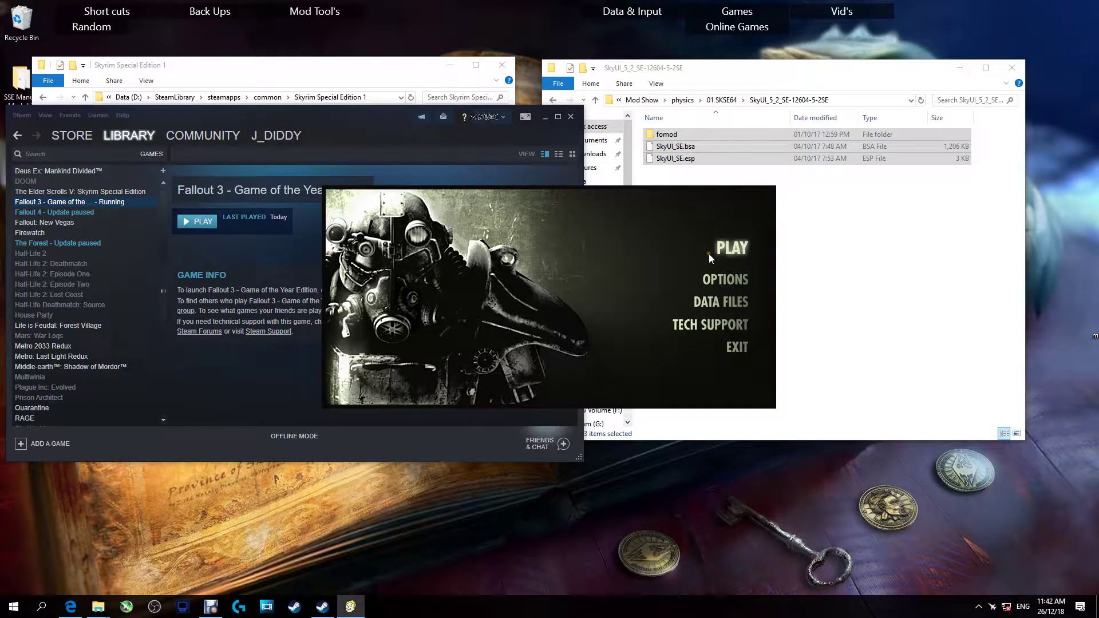
{"action": "left_click", "coordinate": [726, 340]}
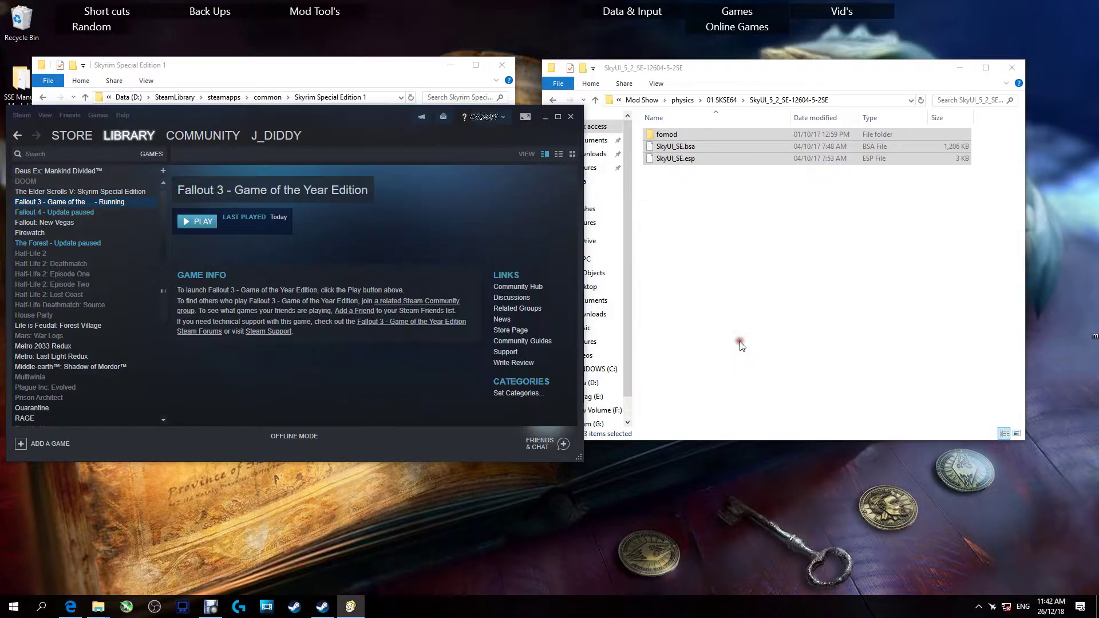
{"action": "left_click", "coordinate": [572, 116]}
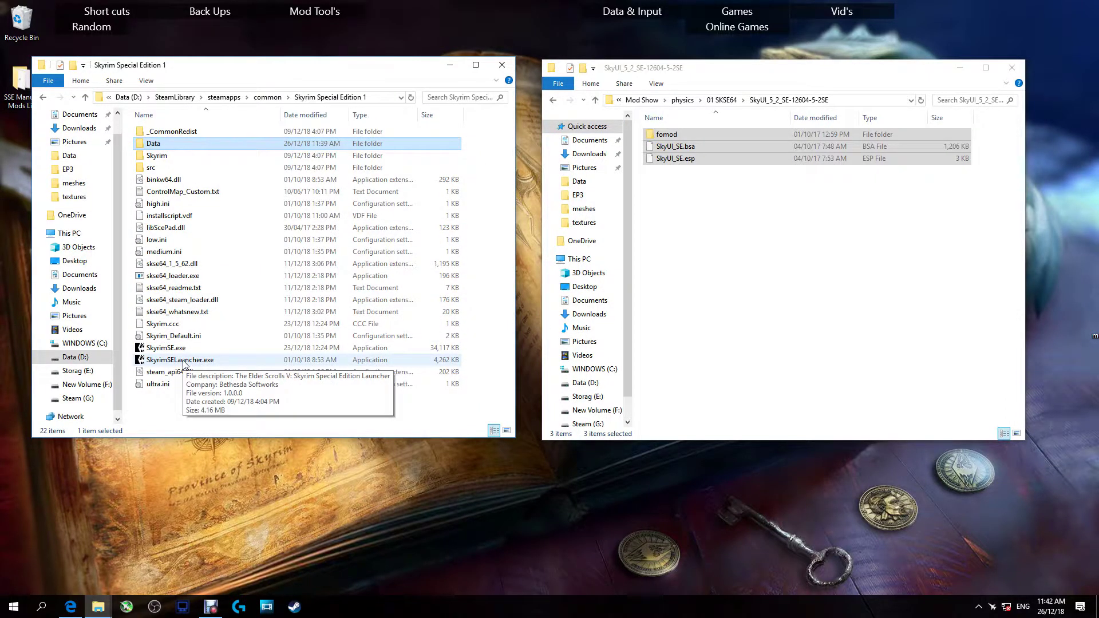
Run SkyrimSELauncher.exe from the Skyrim Special Edition 1 folder and view its options dialog without changing any settings.
{"action": "double_click", "coordinate": [183, 361]}
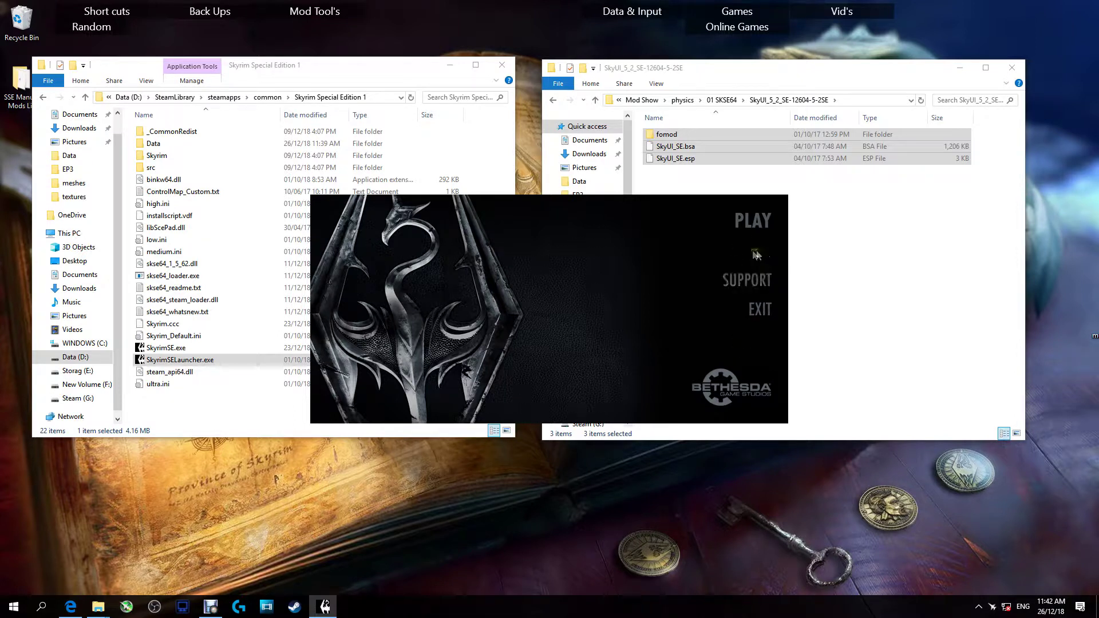
{"action": "left_click", "coordinate": [753, 311]}
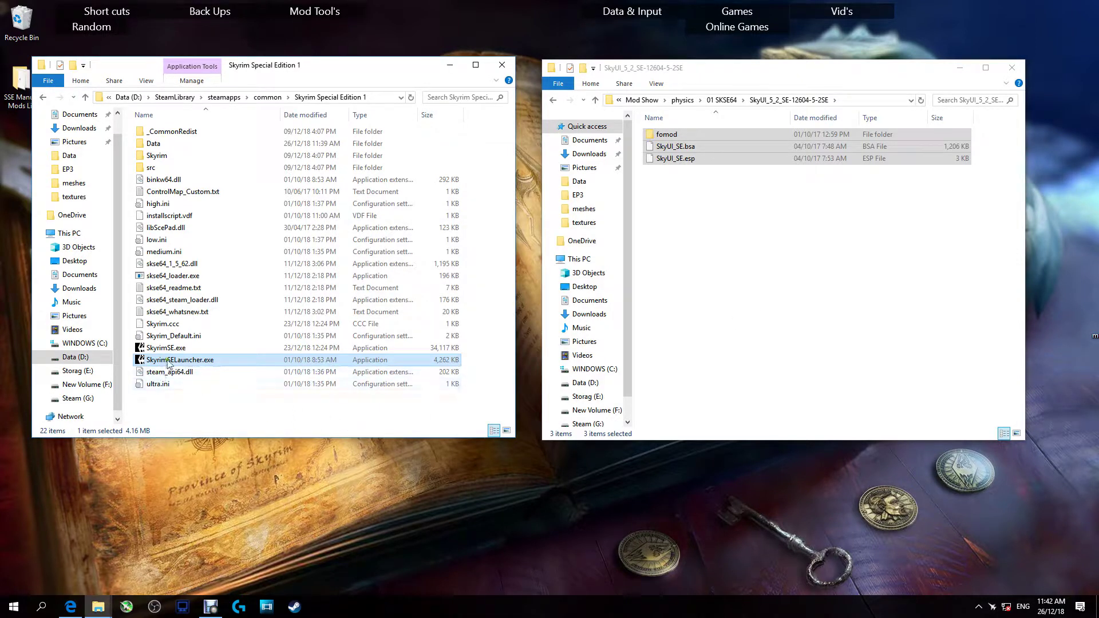
{"action": "double_click", "coordinate": [192, 361]}
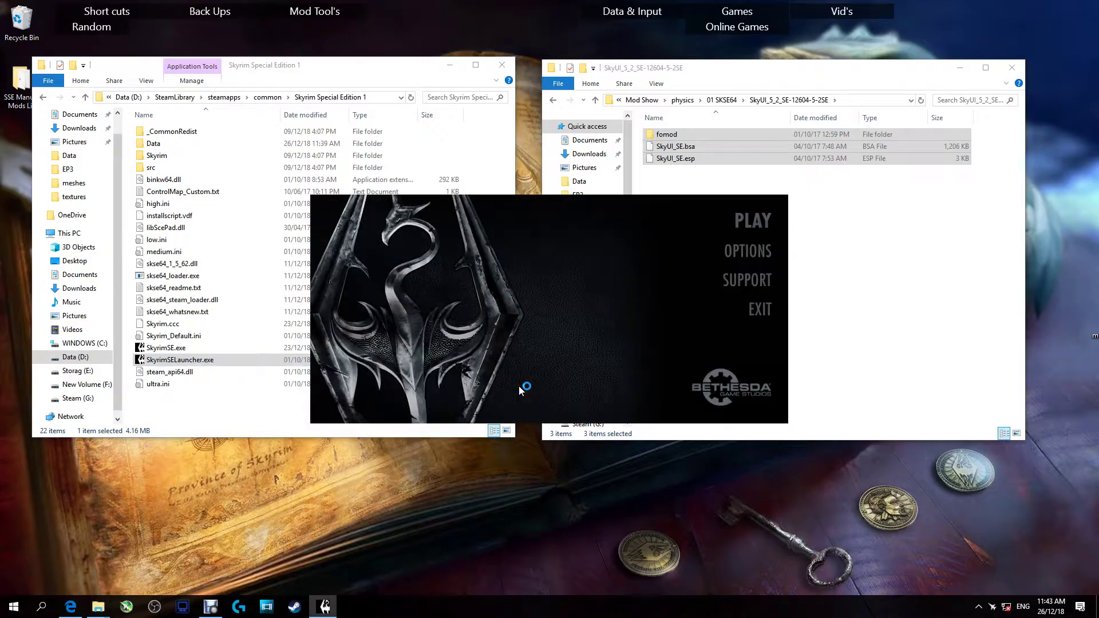
{"action": "left_click", "coordinate": [747, 250]}
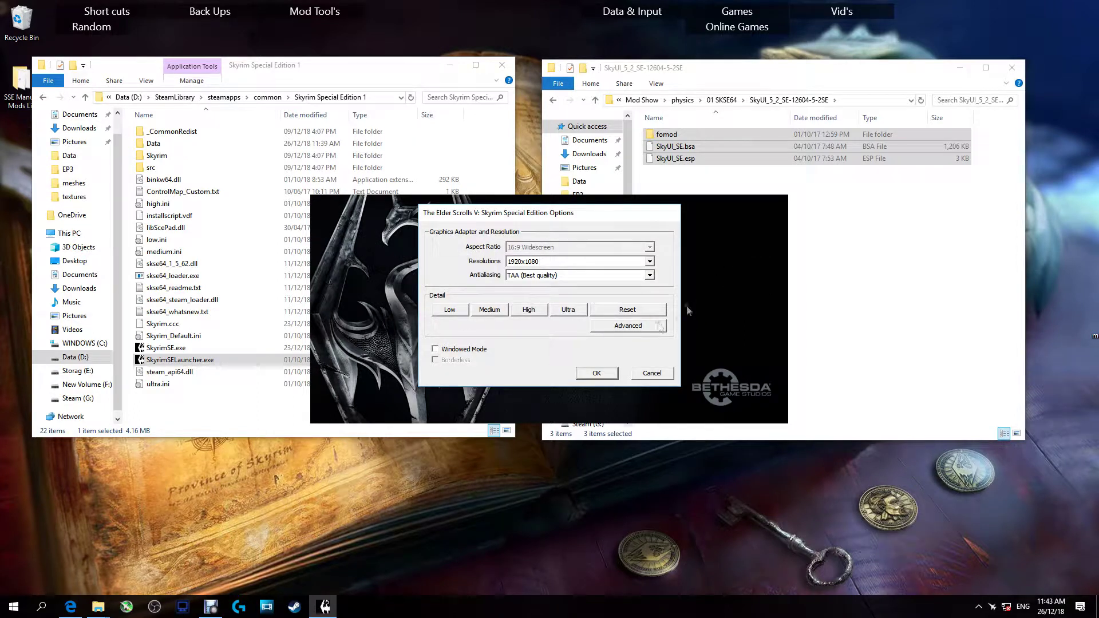
{"action": "left_click", "coordinate": [646, 375]}
Open the Skyrim launcher's support page, close that page, and exit the launcher.
{"action": "left_click", "coordinate": [737, 285]}
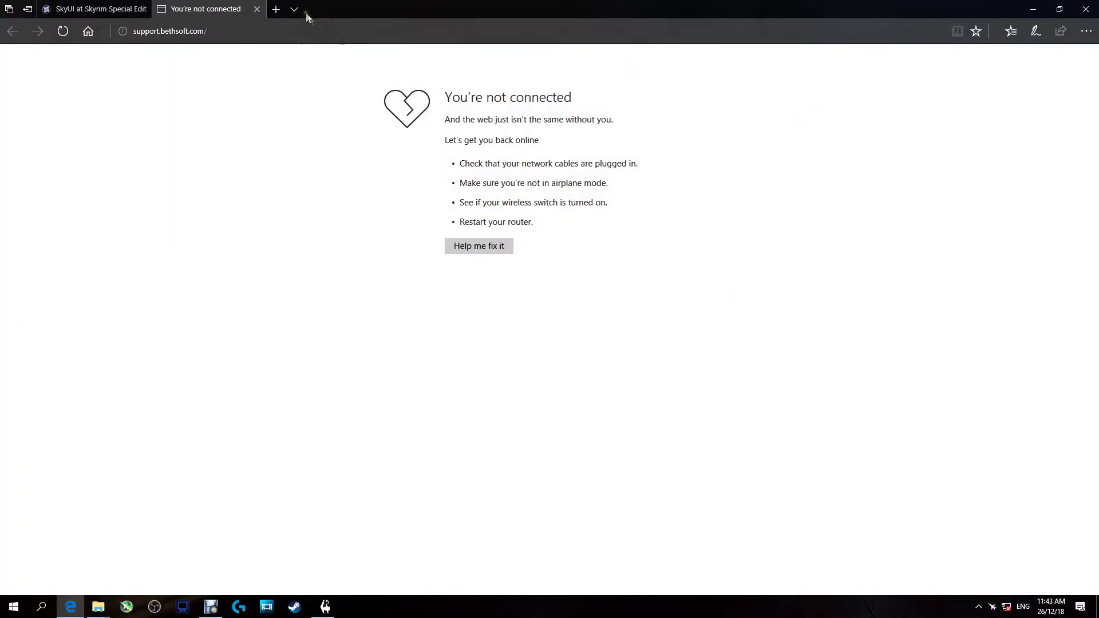
{"action": "left_click", "coordinate": [257, 9]}
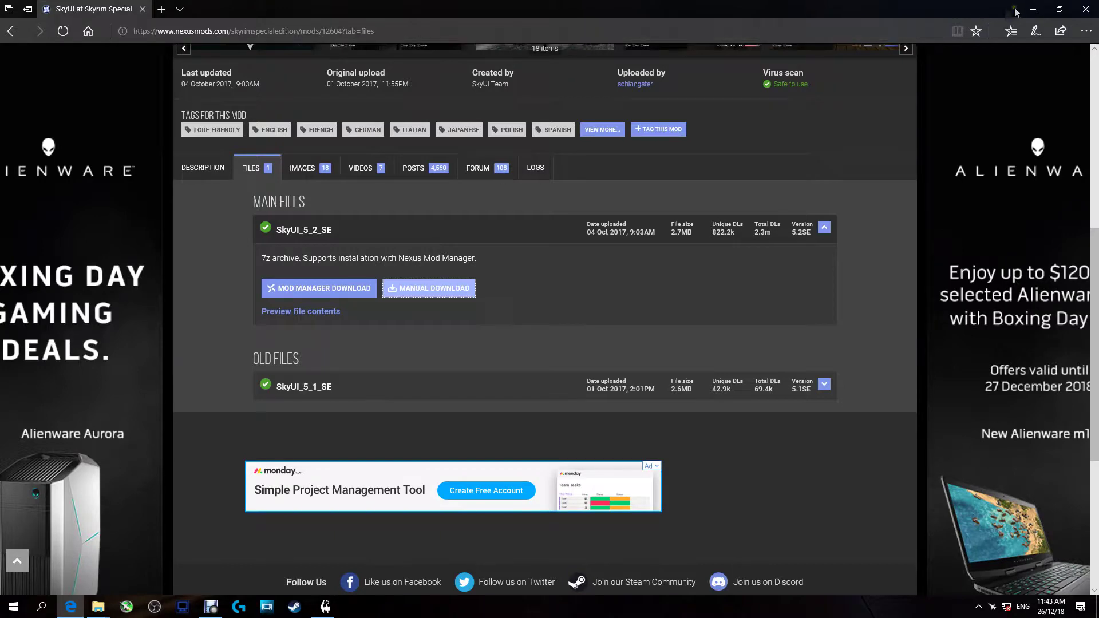
{"action": "left_click", "coordinate": [1034, 10]}
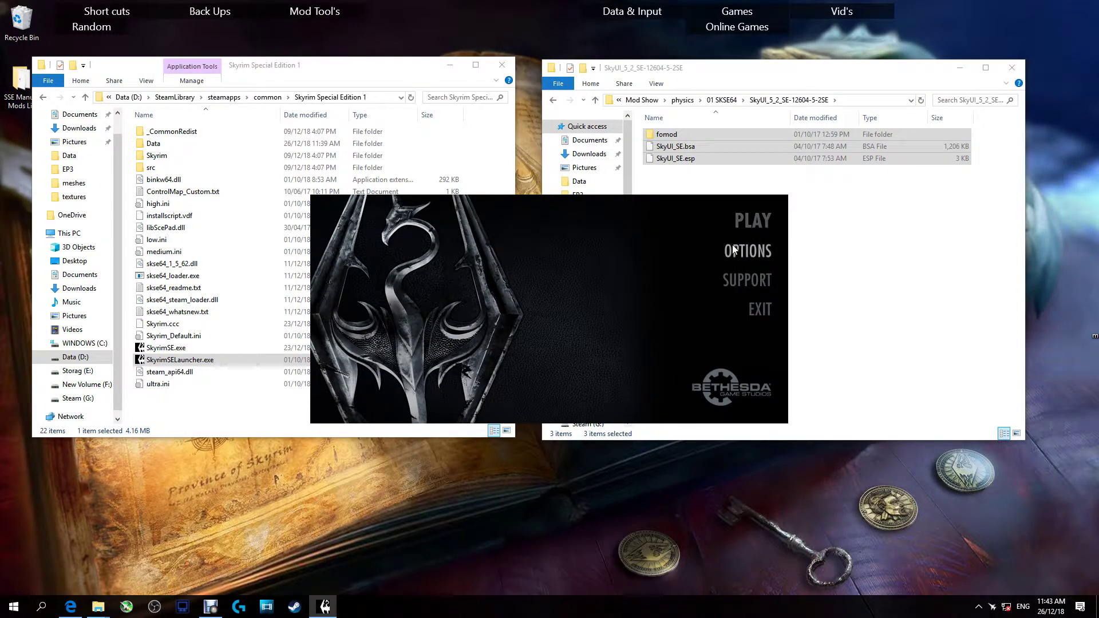
{"action": "left_click", "coordinate": [758, 310]}
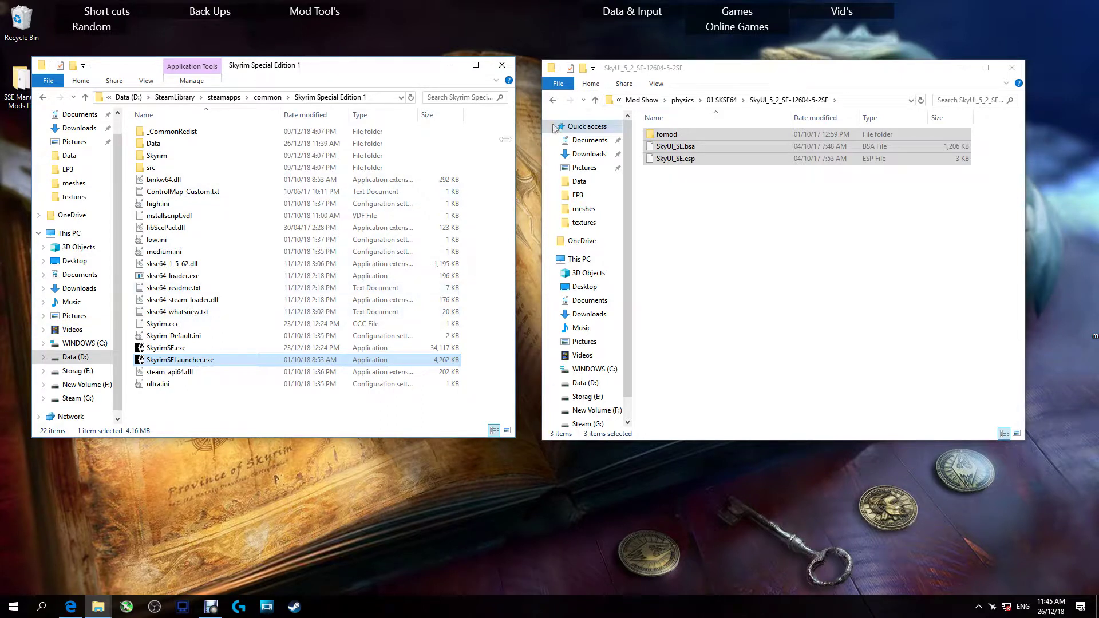
Look through mod folders 1, 3 and 4 inside the physics folder, and return to the SkyUI_5_2_SE package folder.
{"action": "left_click", "coordinate": [681, 102]}
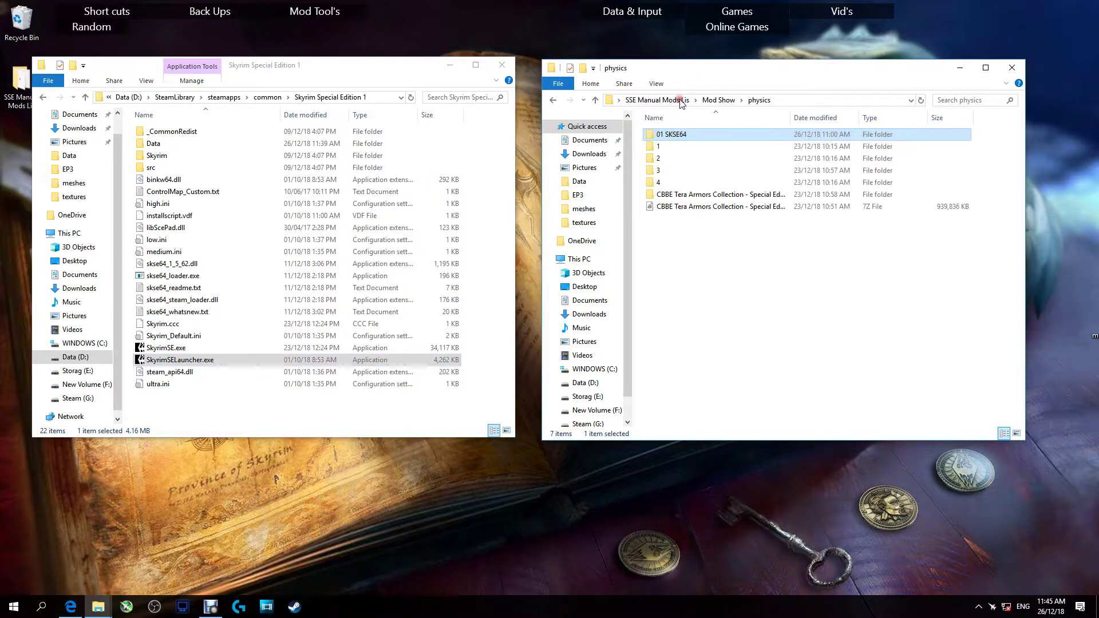
{"action": "double_click", "coordinate": [673, 147]}
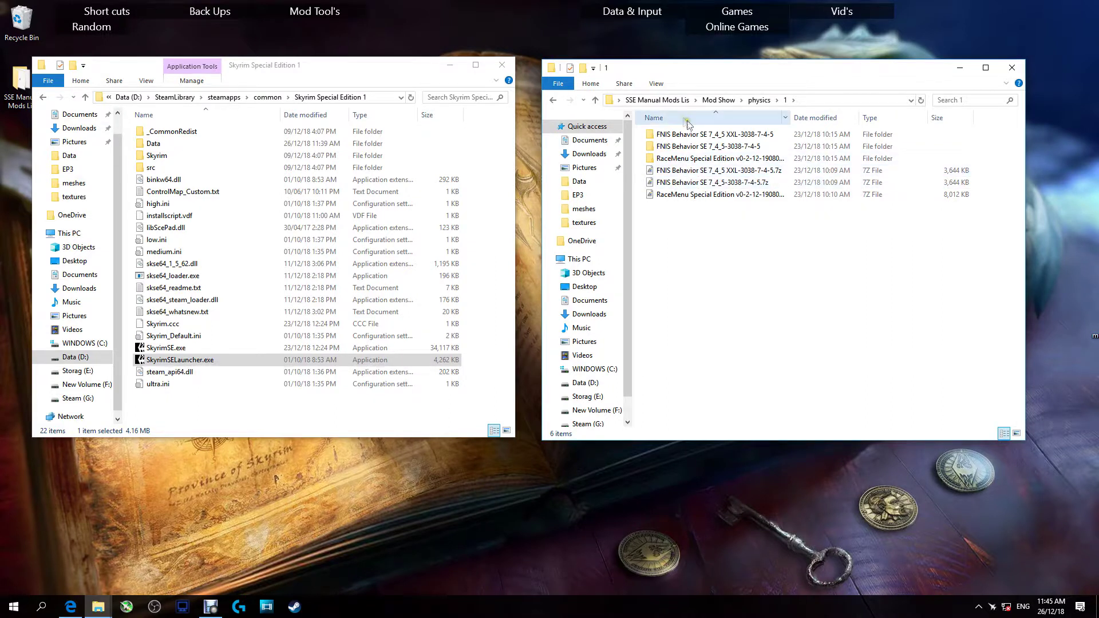
{"action": "left_click", "coordinate": [554, 101]}
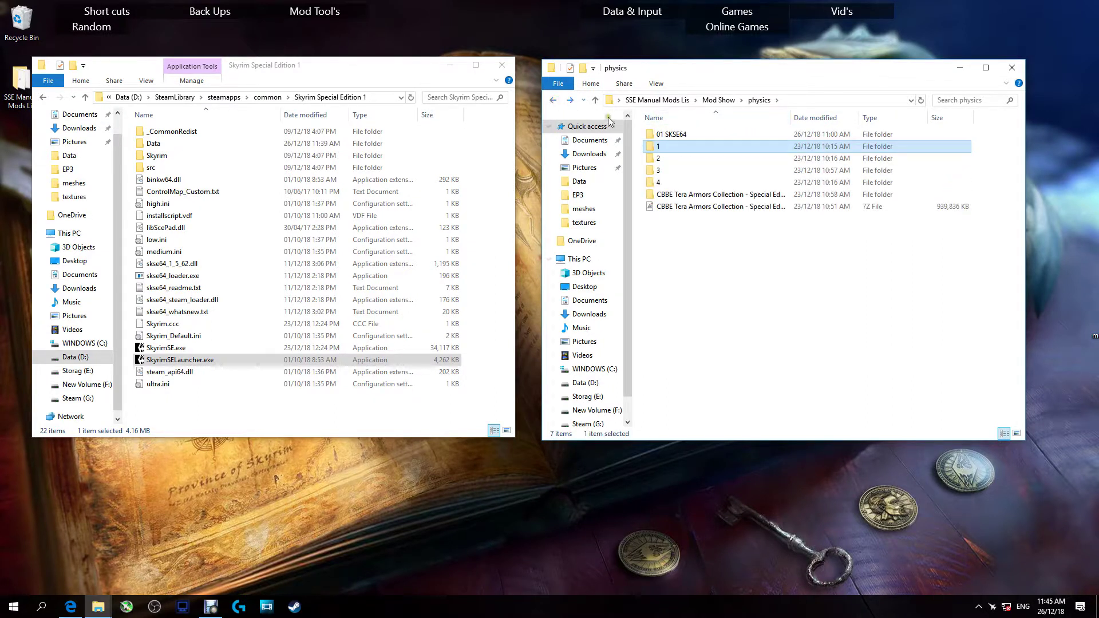
{"action": "left_click", "coordinate": [682, 175]}
{"action": "double_click", "coordinate": [682, 176]}
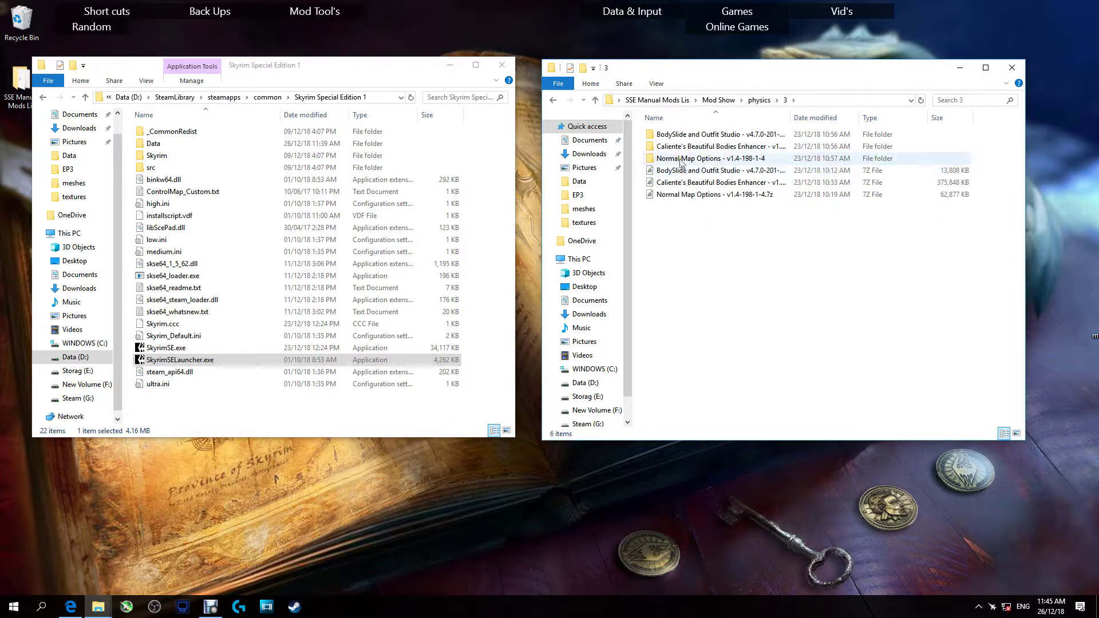
{"action": "left_click", "coordinate": [551, 101]}
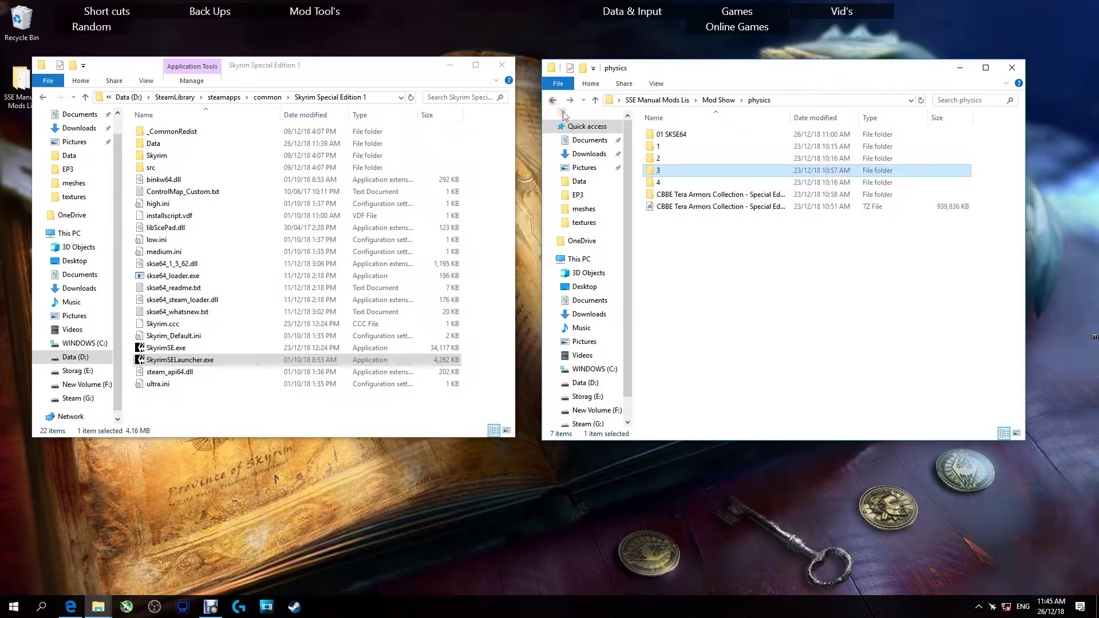
{"action": "double_click", "coordinate": [647, 186]}
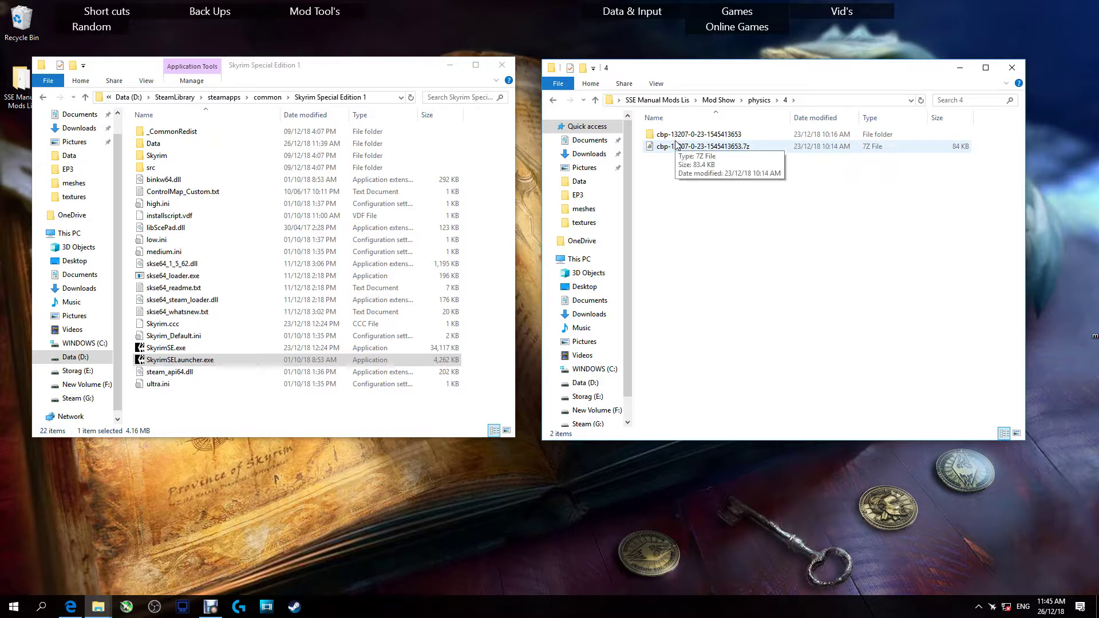
{"action": "left_click", "coordinate": [554, 102]}
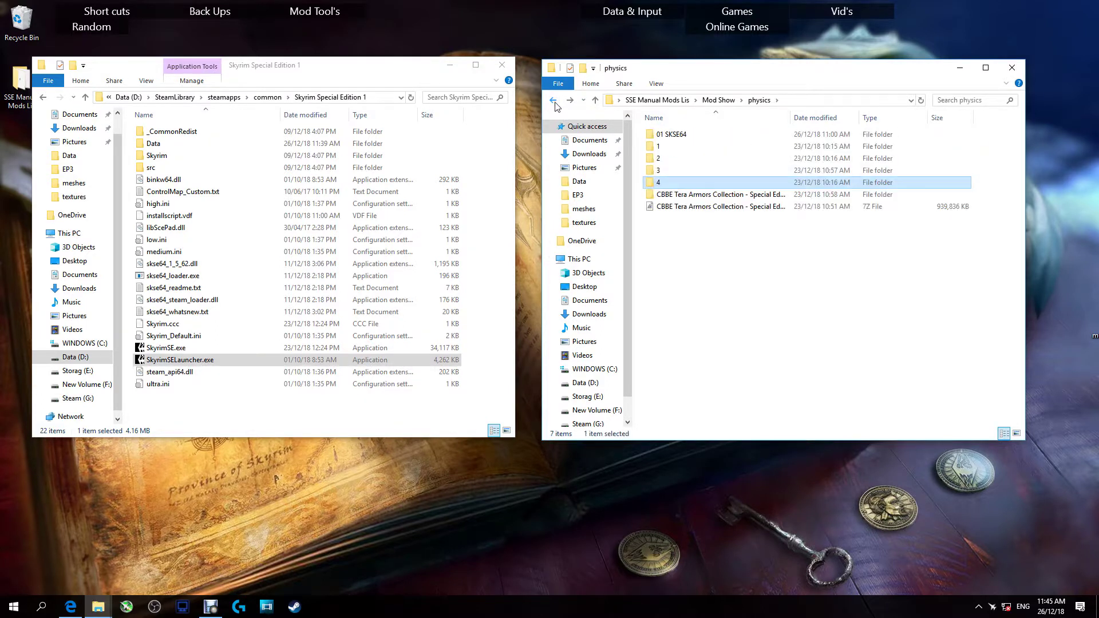
{"action": "left_click", "coordinate": [554, 102]}
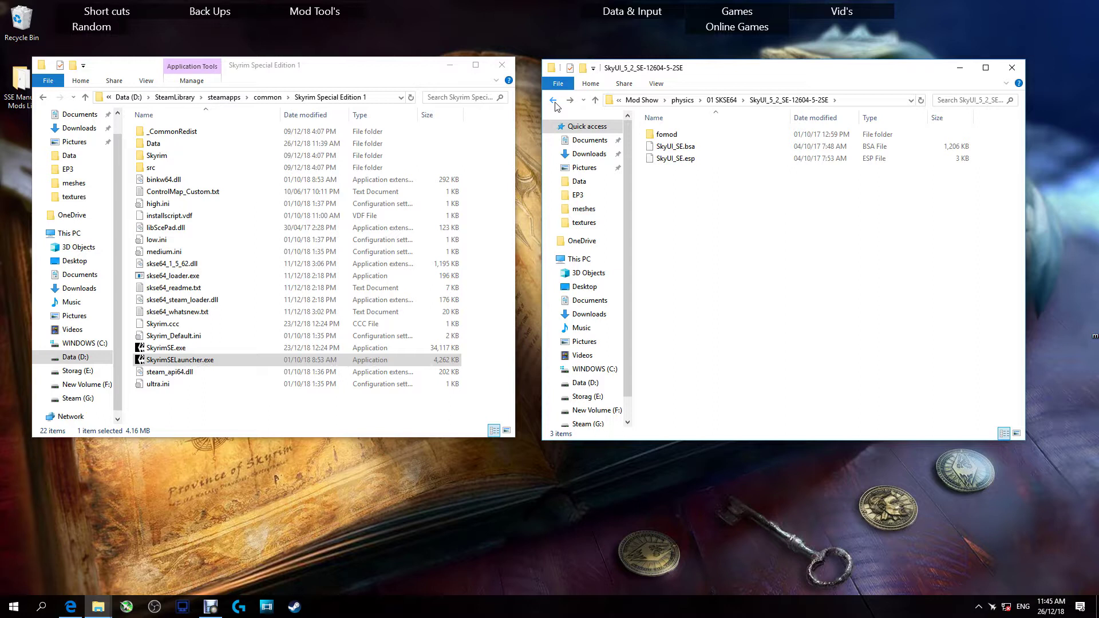